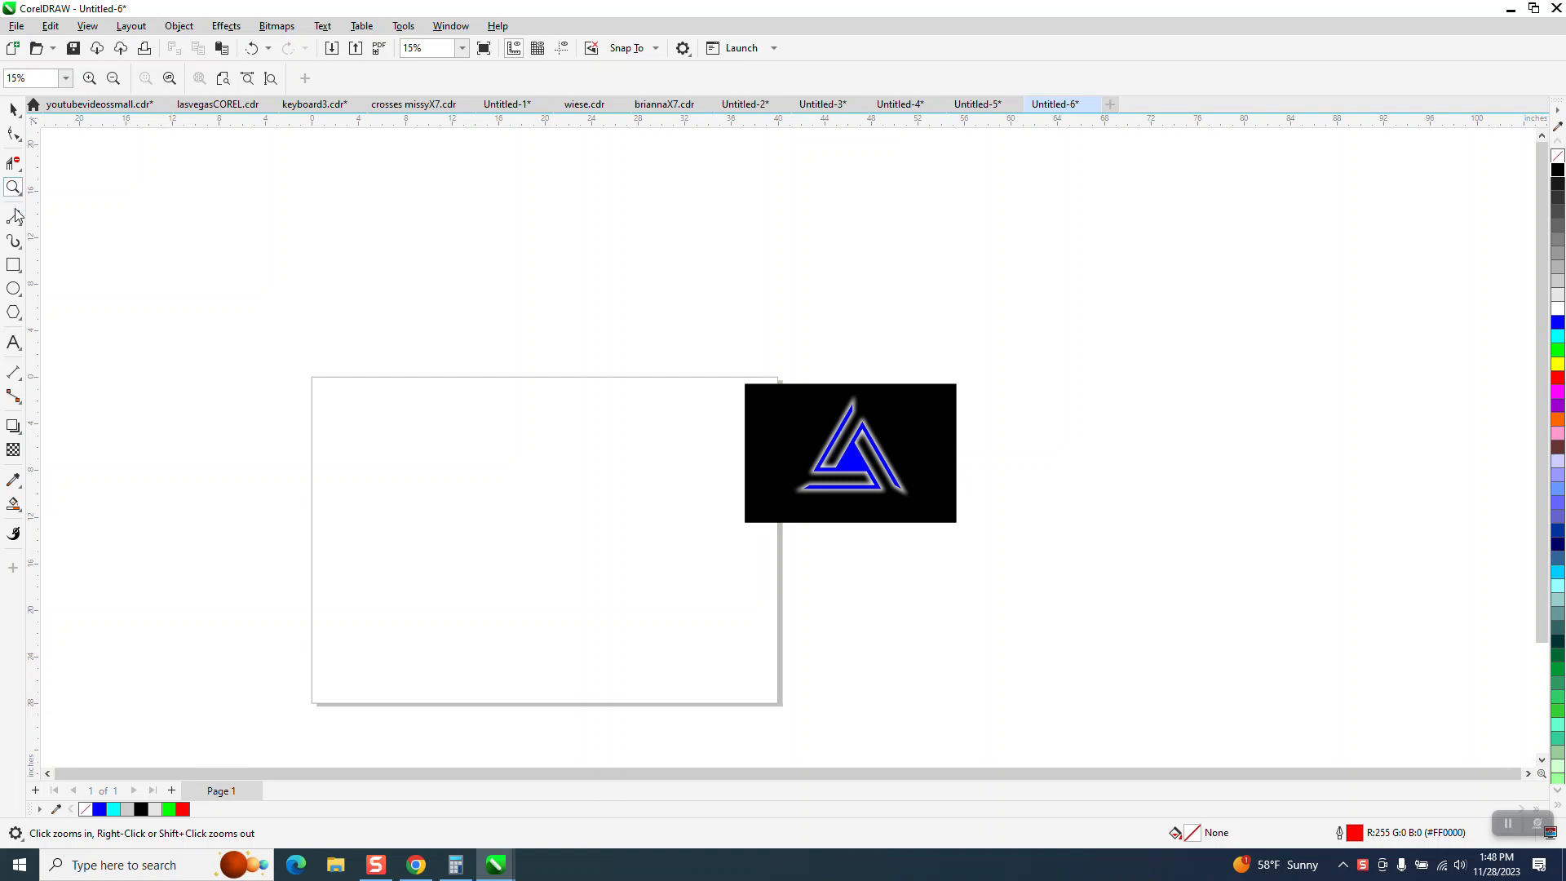
Draw a six-sided polygon about 2.4 by 2.8 inches and centre it on the page.
{"action": "left_click_drag", "start_coordinate": [280, 369], "coordinate": [948, 733]}
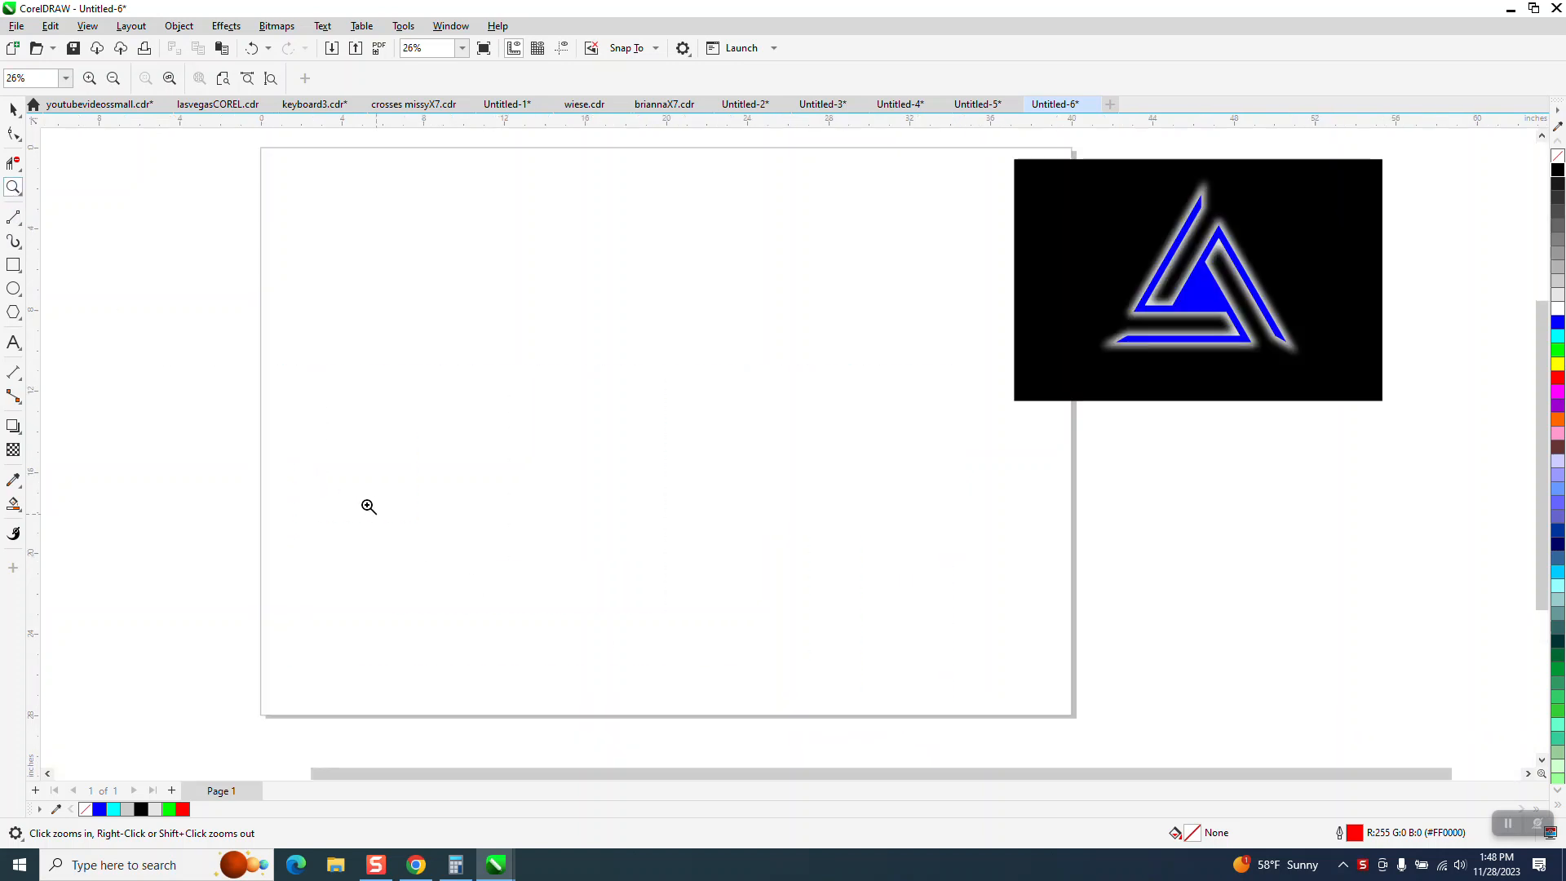
{"action": "left_click", "coordinate": [22, 320]}
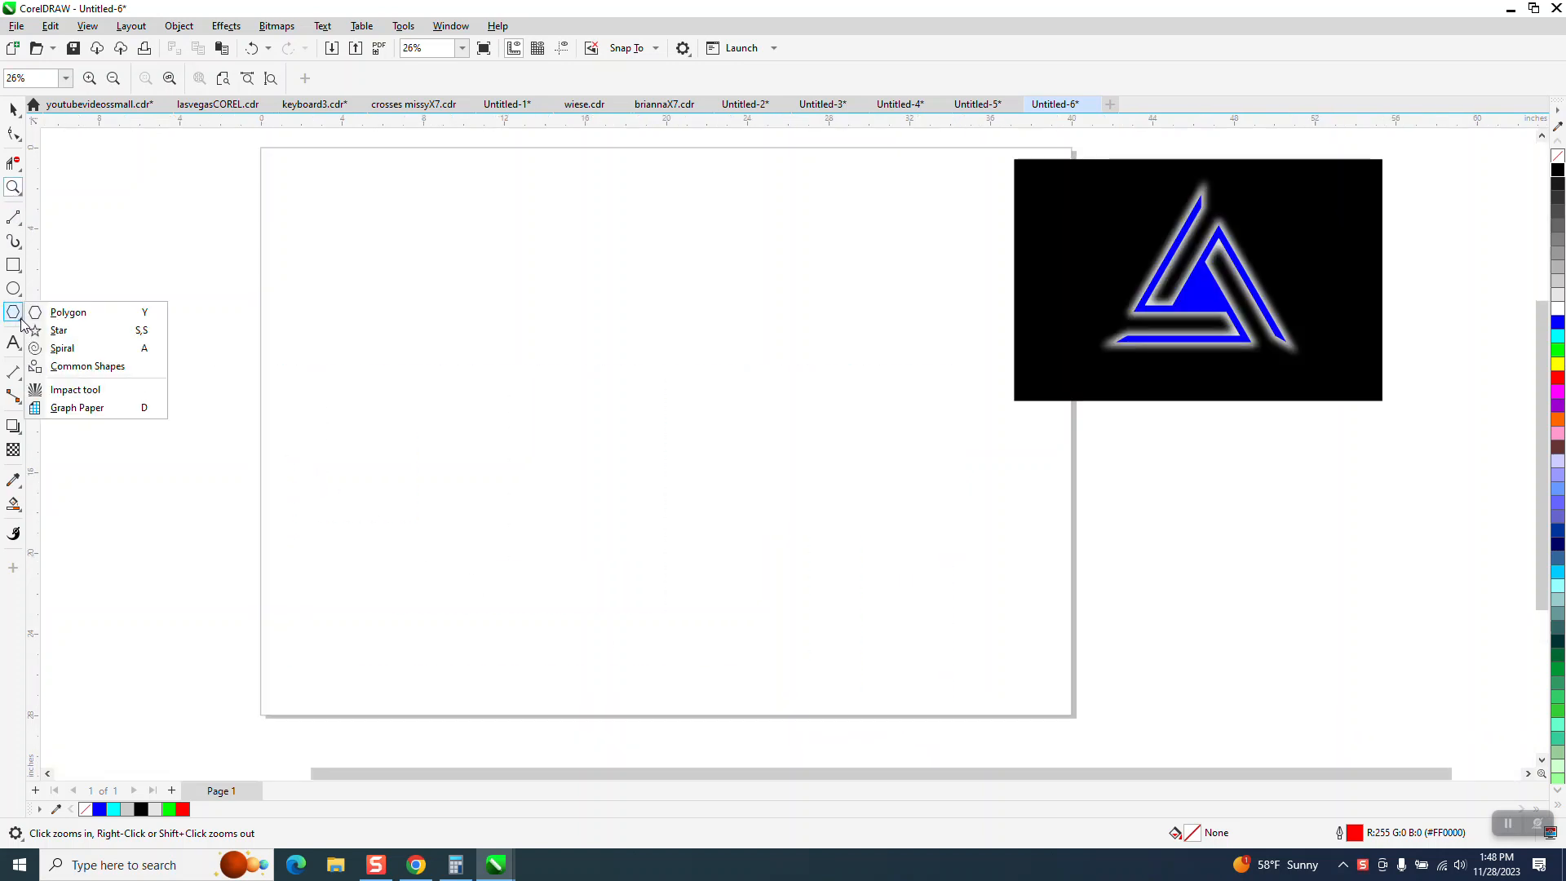
{"action": "left_click", "coordinate": [37, 312]}
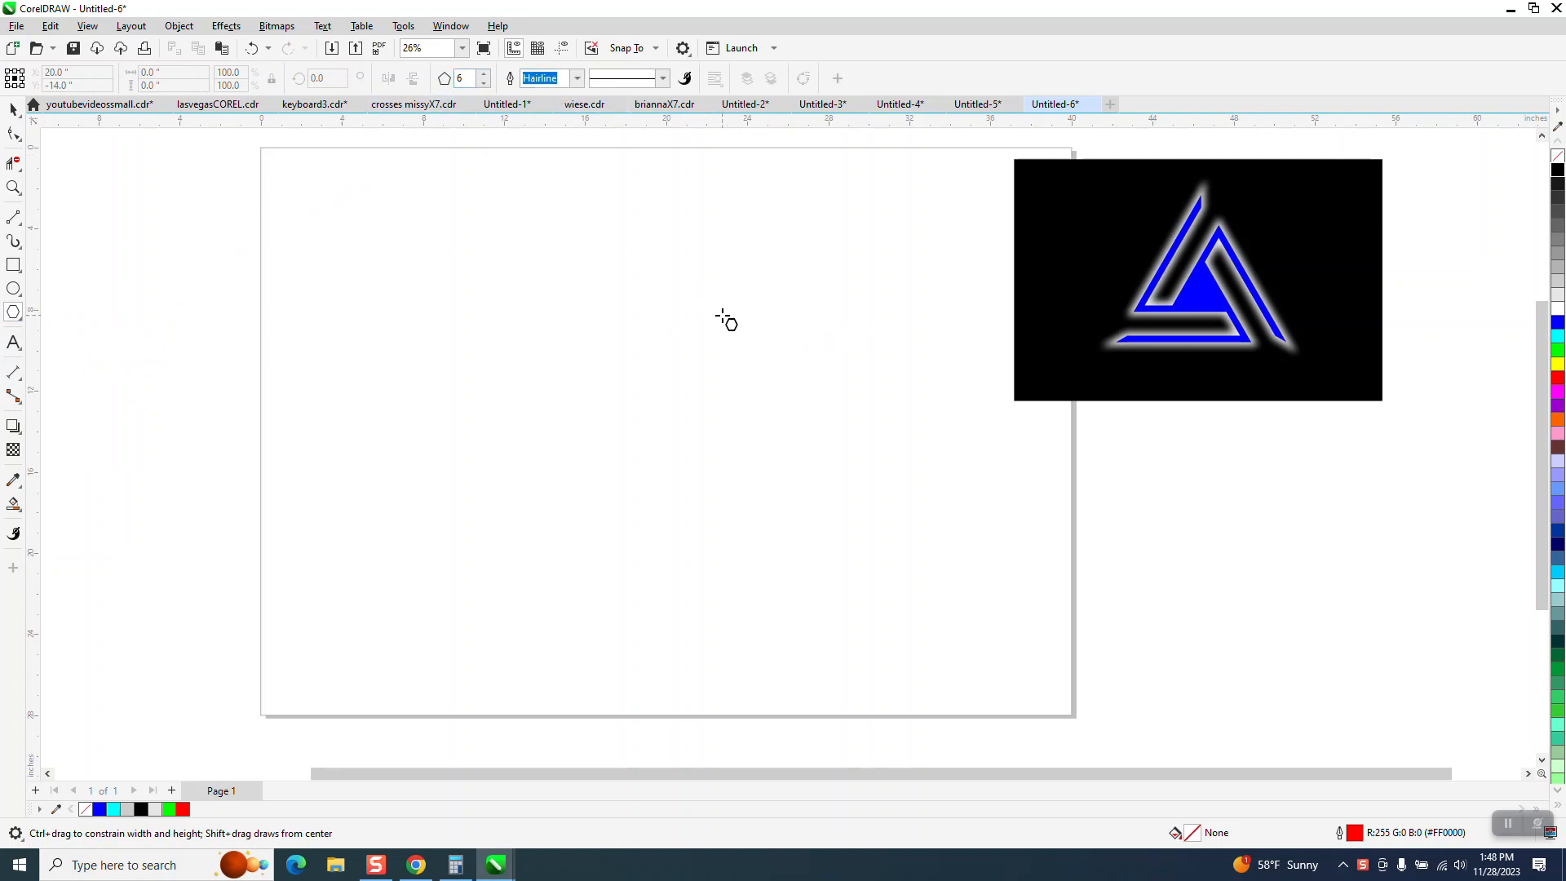
{"action": "left_click_drag", "start_coordinate": [725, 323], "coordinate": [699, 380]}
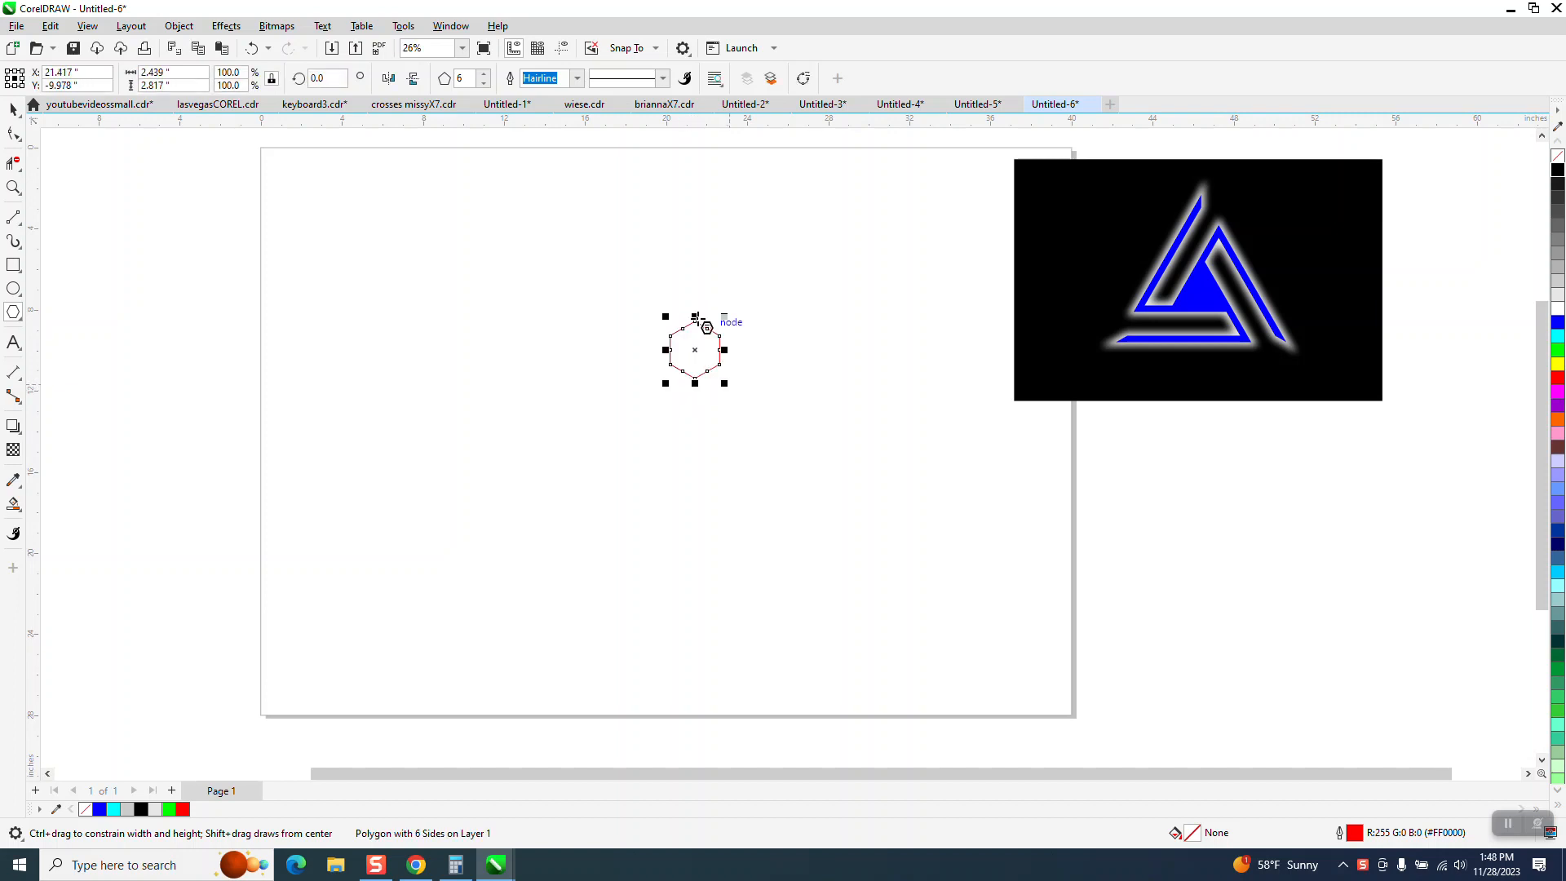
{"action": "key", "text": "p"}
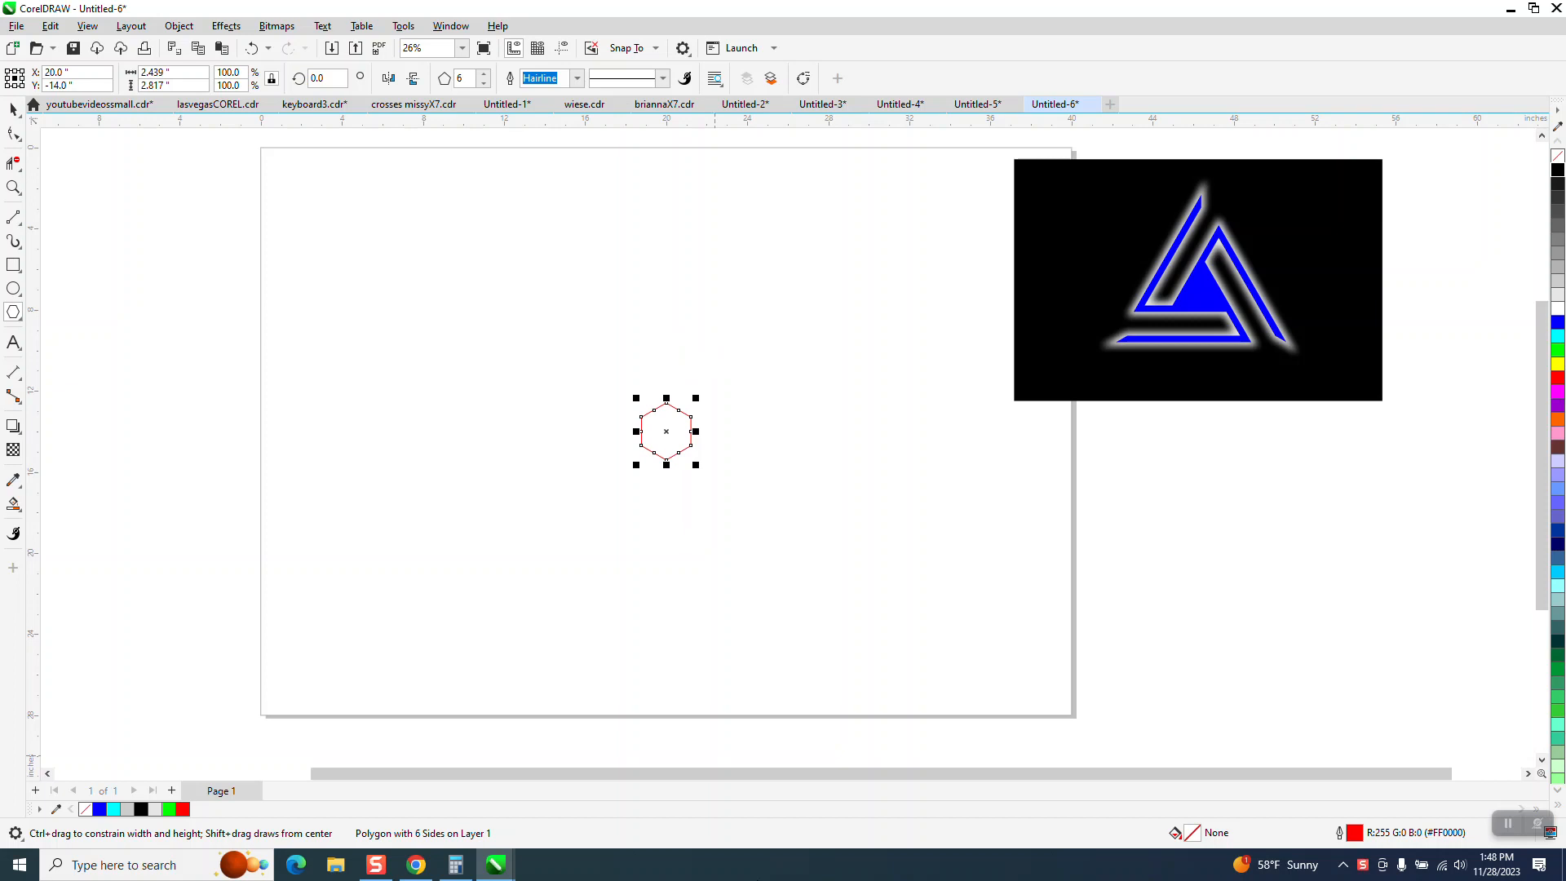
Show the page's centre guidelines and reduce the polygon to 3 sides, making it a triangle.
{"action": "left_click", "coordinate": [564, 52]}
{"action": "left_click", "coordinate": [14, 188]}
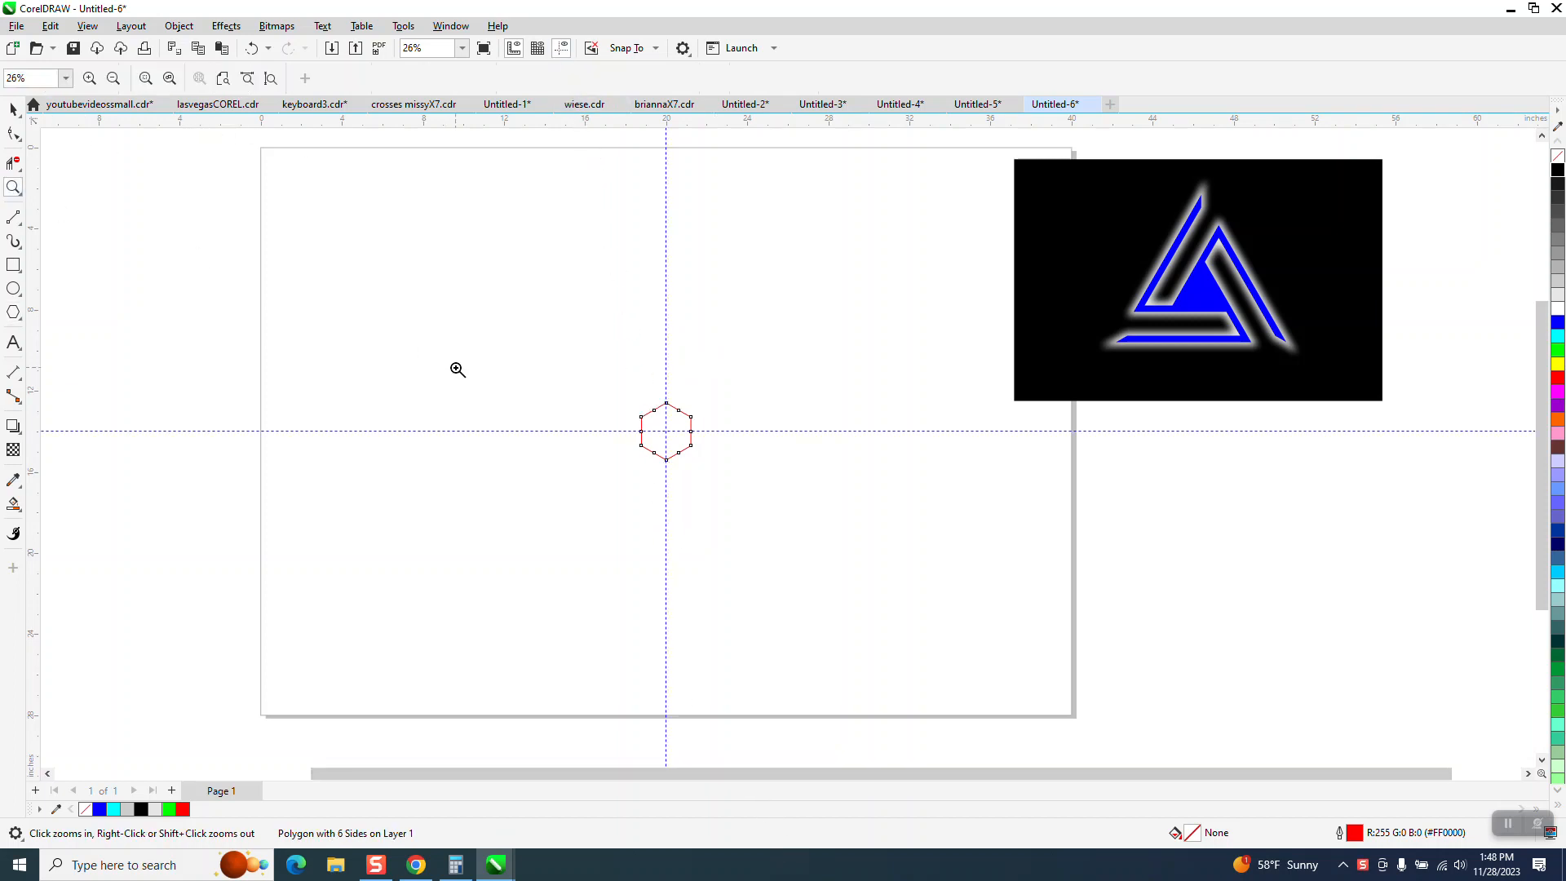
{"action": "left_click", "coordinate": [737, 445]}
{"action": "left_click", "coordinate": [14, 133]}
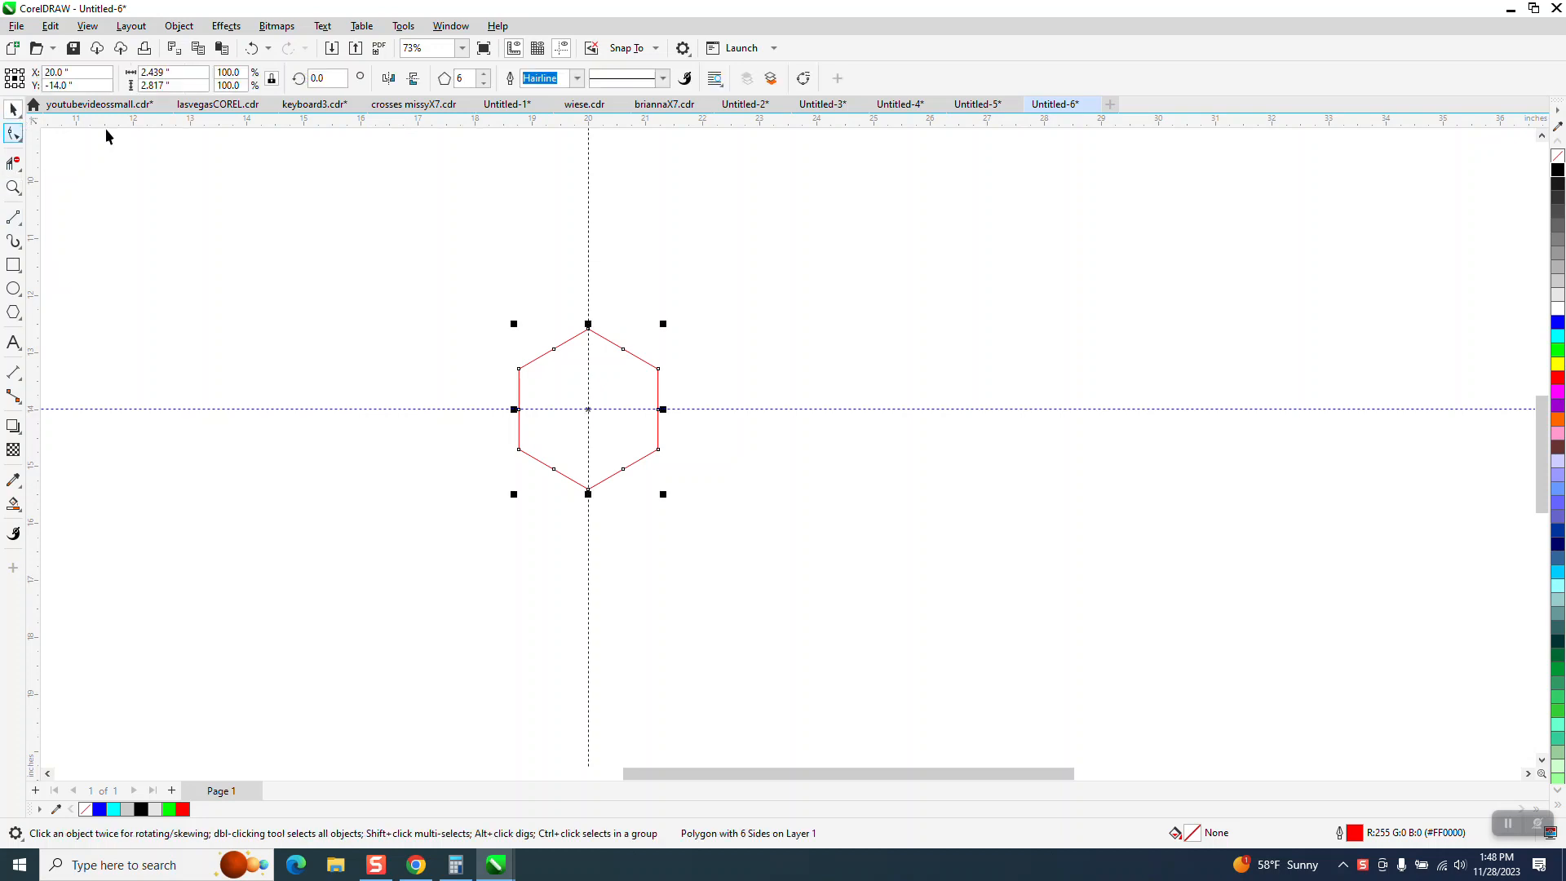
{"action": "left_click", "coordinate": [483, 83]}
{"action": "left_click", "coordinate": [484, 83]}
{"action": "left_click", "coordinate": [483, 83]}
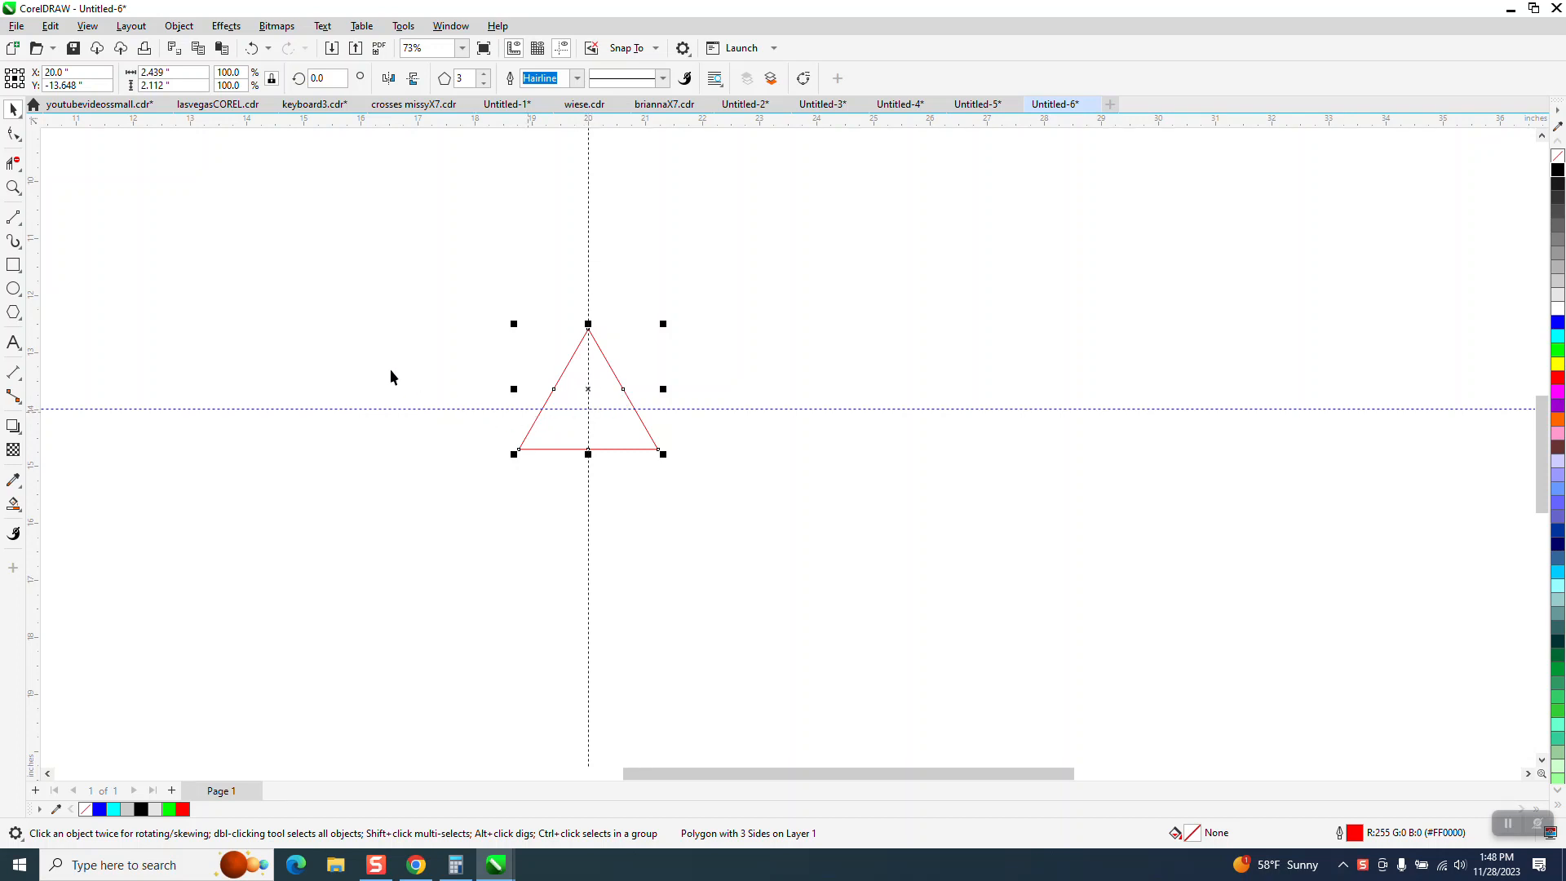
Draw a long horizontal rectangle about 18.5 by 1.3 inches, centre it on the page, and move it down below the triangle.
{"action": "scroll", "coordinate": [385, 373], "scroll_direction": "down", "scroll_amount": 1}
{"action": "left_click", "coordinate": [13, 265]}
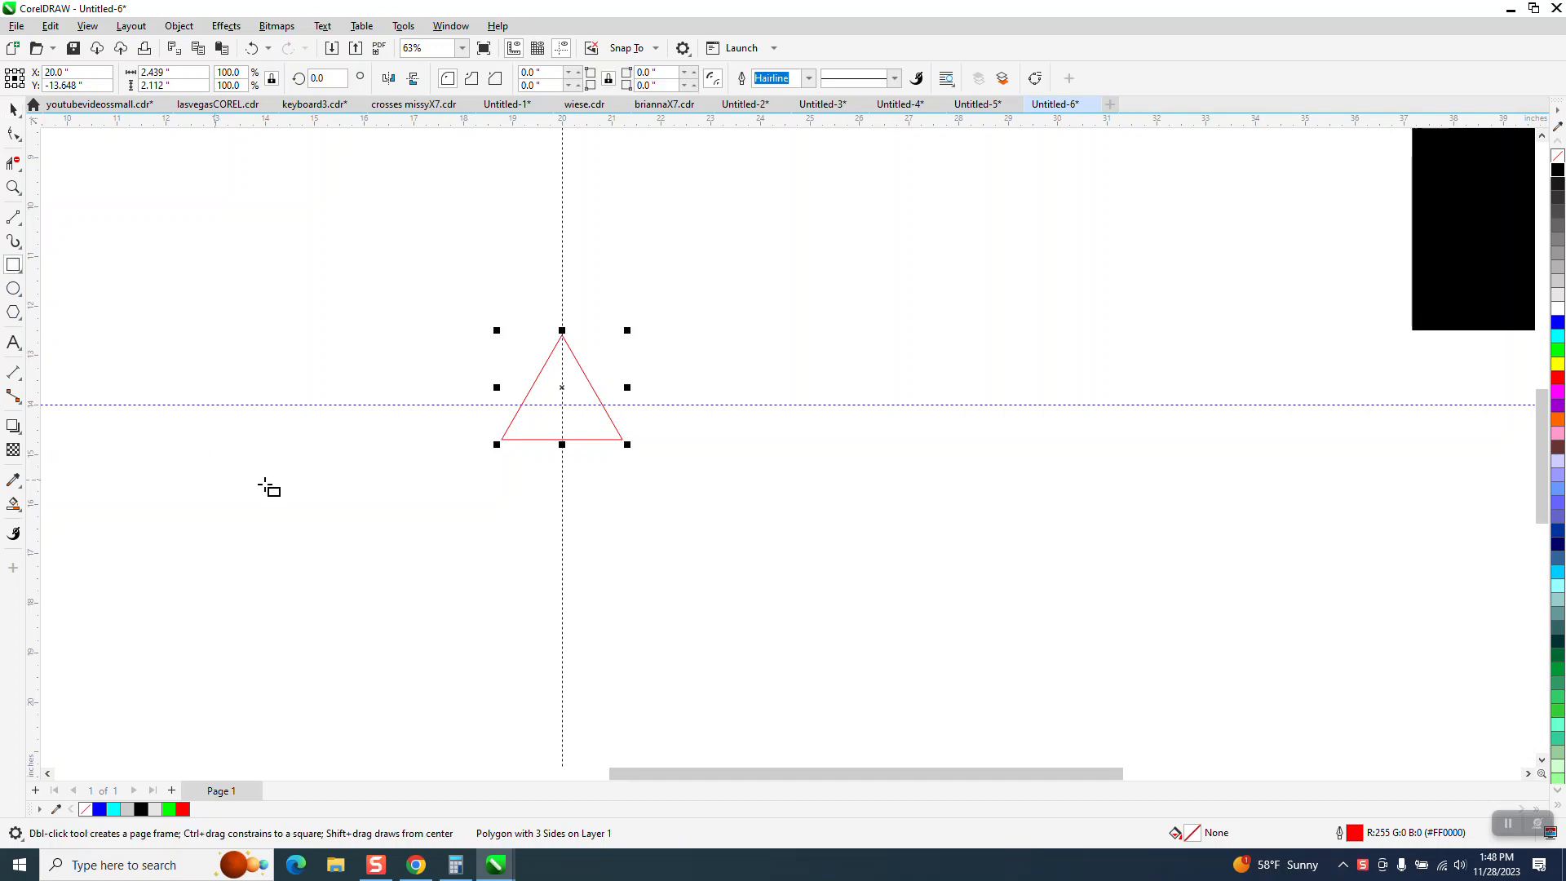
{"action": "scroll", "coordinate": [479, 629], "scroll_direction": "down", "scroll_amount": 3}
{"action": "mouse_move", "coordinate": [307, 534]}
{"action": "left_mouse_down"}
{"action": "mouse_move", "coordinate": [311, 607]}
{"action": "mouse_move", "coordinate": [326, 581]}
{"action": "mouse_move", "coordinate": [689, 546]}
{"action": "mouse_move", "coordinate": [742, 566]}
{"action": "mouse_move", "coordinate": [895, 562]}
{"action": "mouse_move", "coordinate": [913, 578]}
{"action": "left_mouse_up"}
{"action": "left_click", "coordinate": [13, 109]}
{"action": "right_click", "coordinate": [24, 113]}
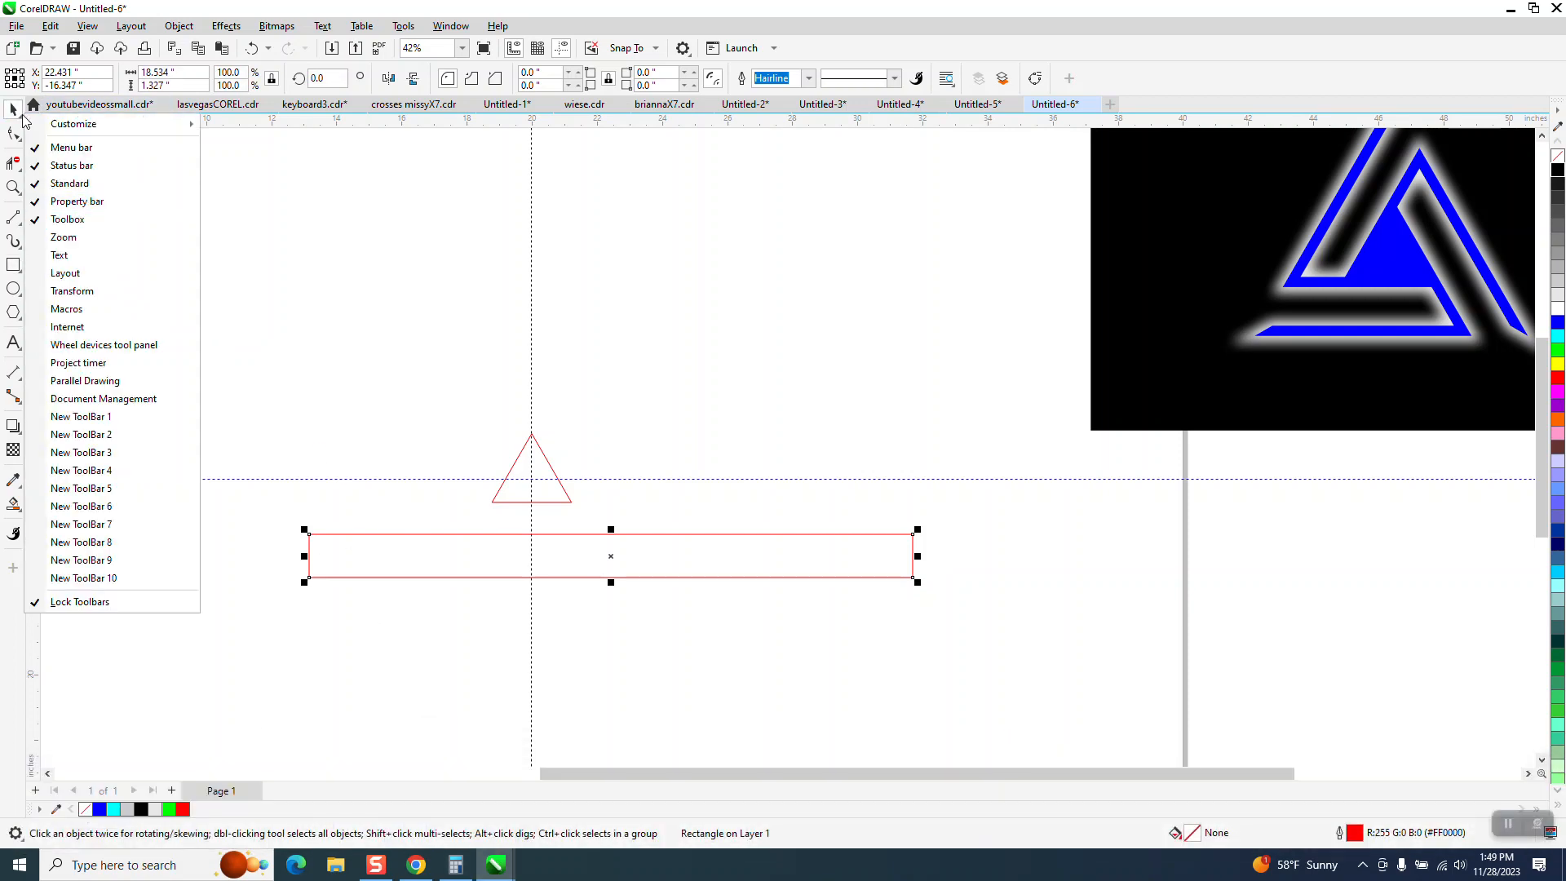
{"action": "key", "text": "Escape"}
{"action": "key", "text": "p"}
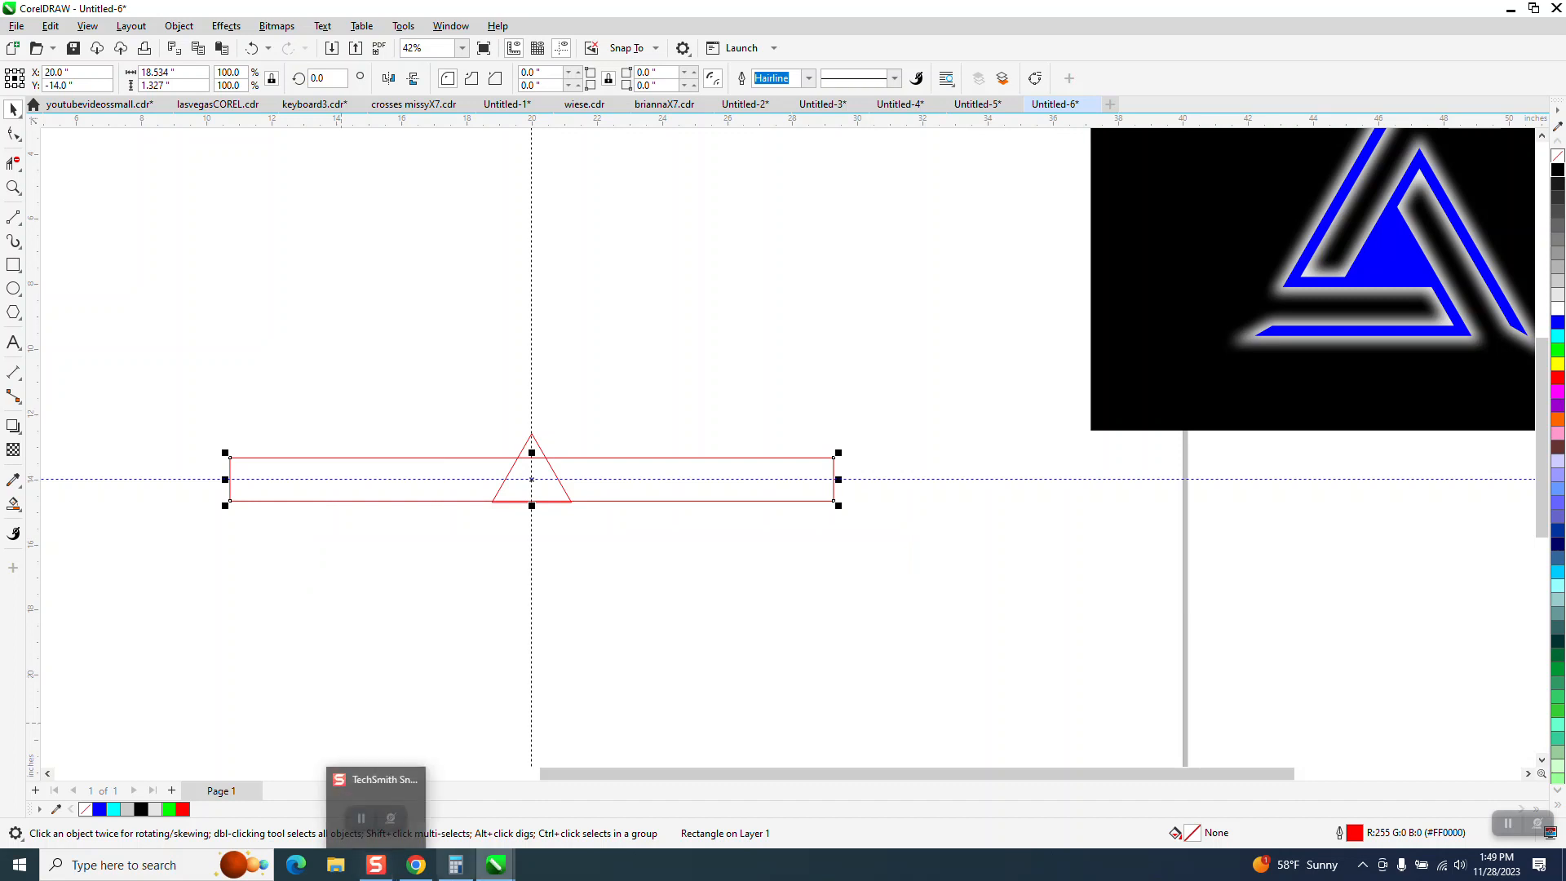
{"action": "left_click_drag", "start_coordinate": [534, 459], "coordinate": [535, 500]}
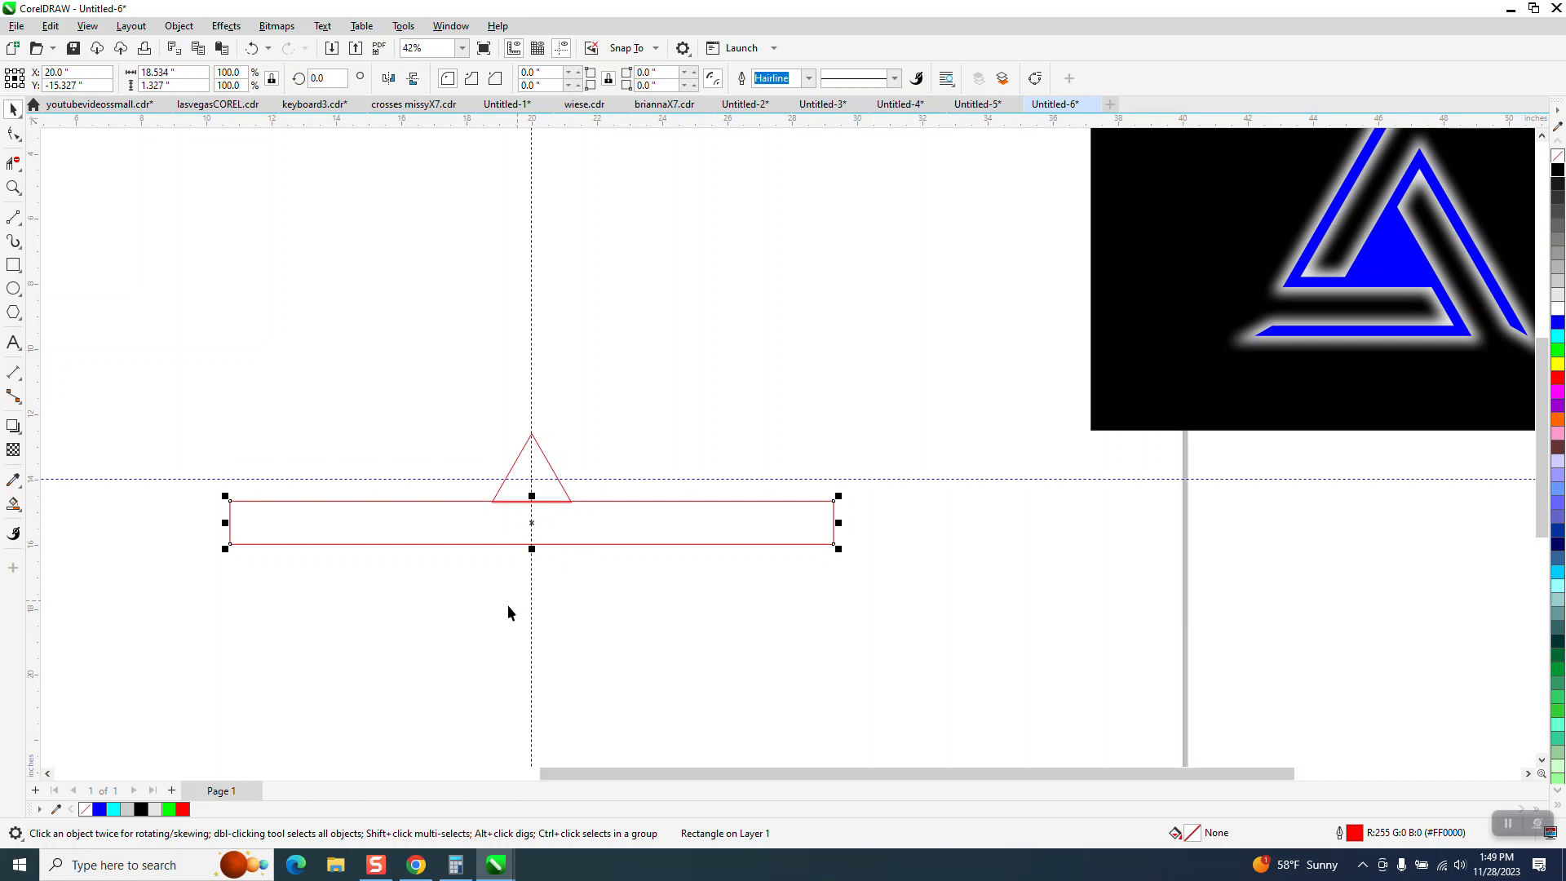
Lower the rectangle's top edge to the triangle's base, making the rectangle about 1.29 inches high.
{"action": "left_click", "coordinate": [13, 188]}
{"action": "left_click_drag", "start_coordinate": [664, 513], "coordinate": [664, 514]}
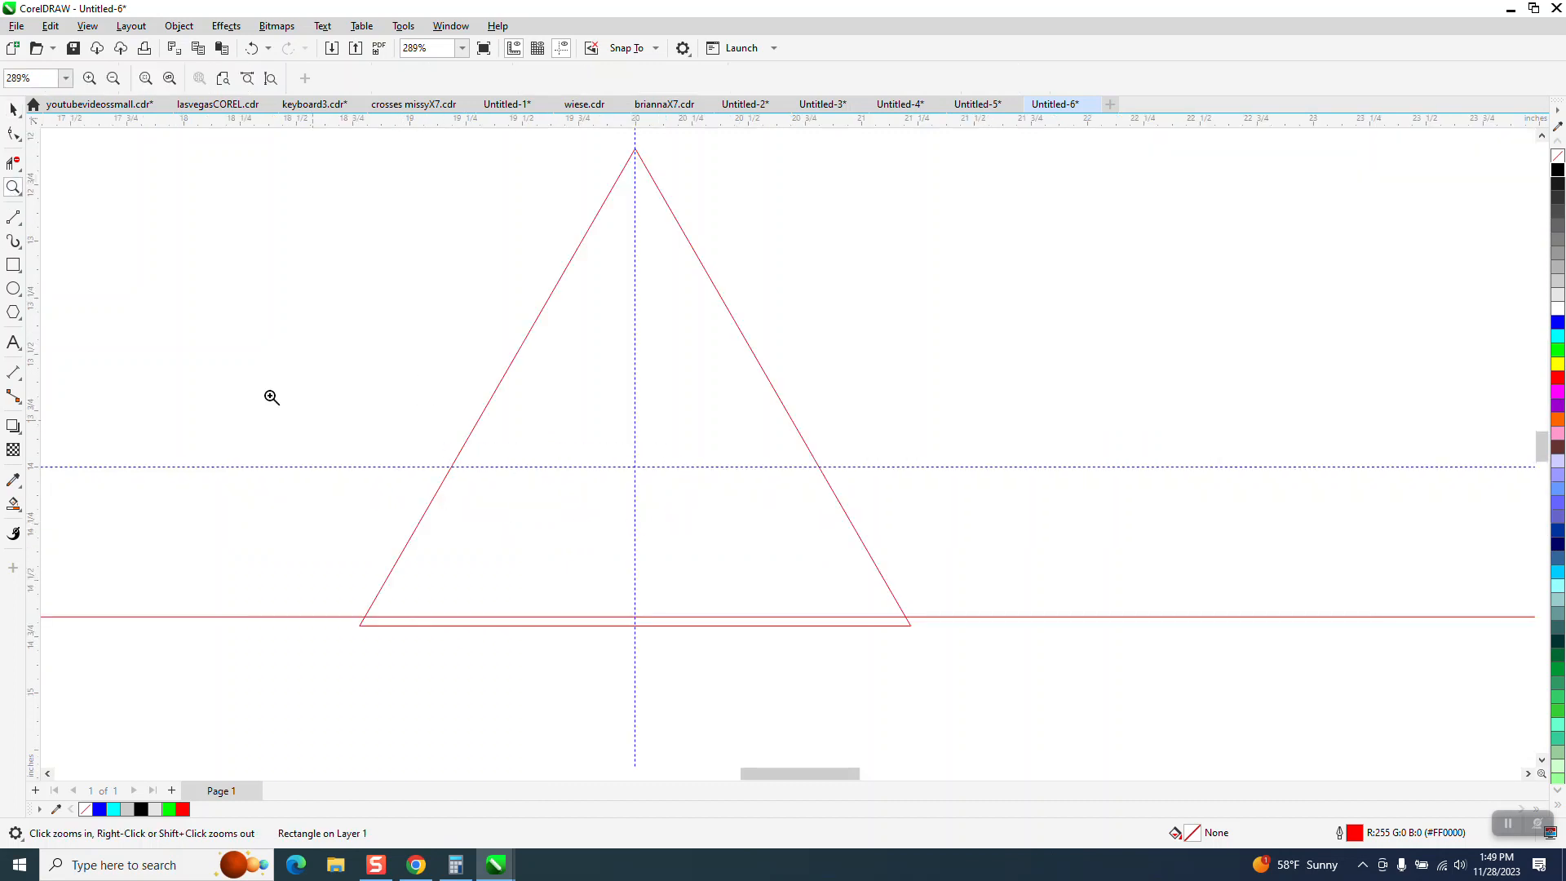
{"action": "key", "text": "space"}
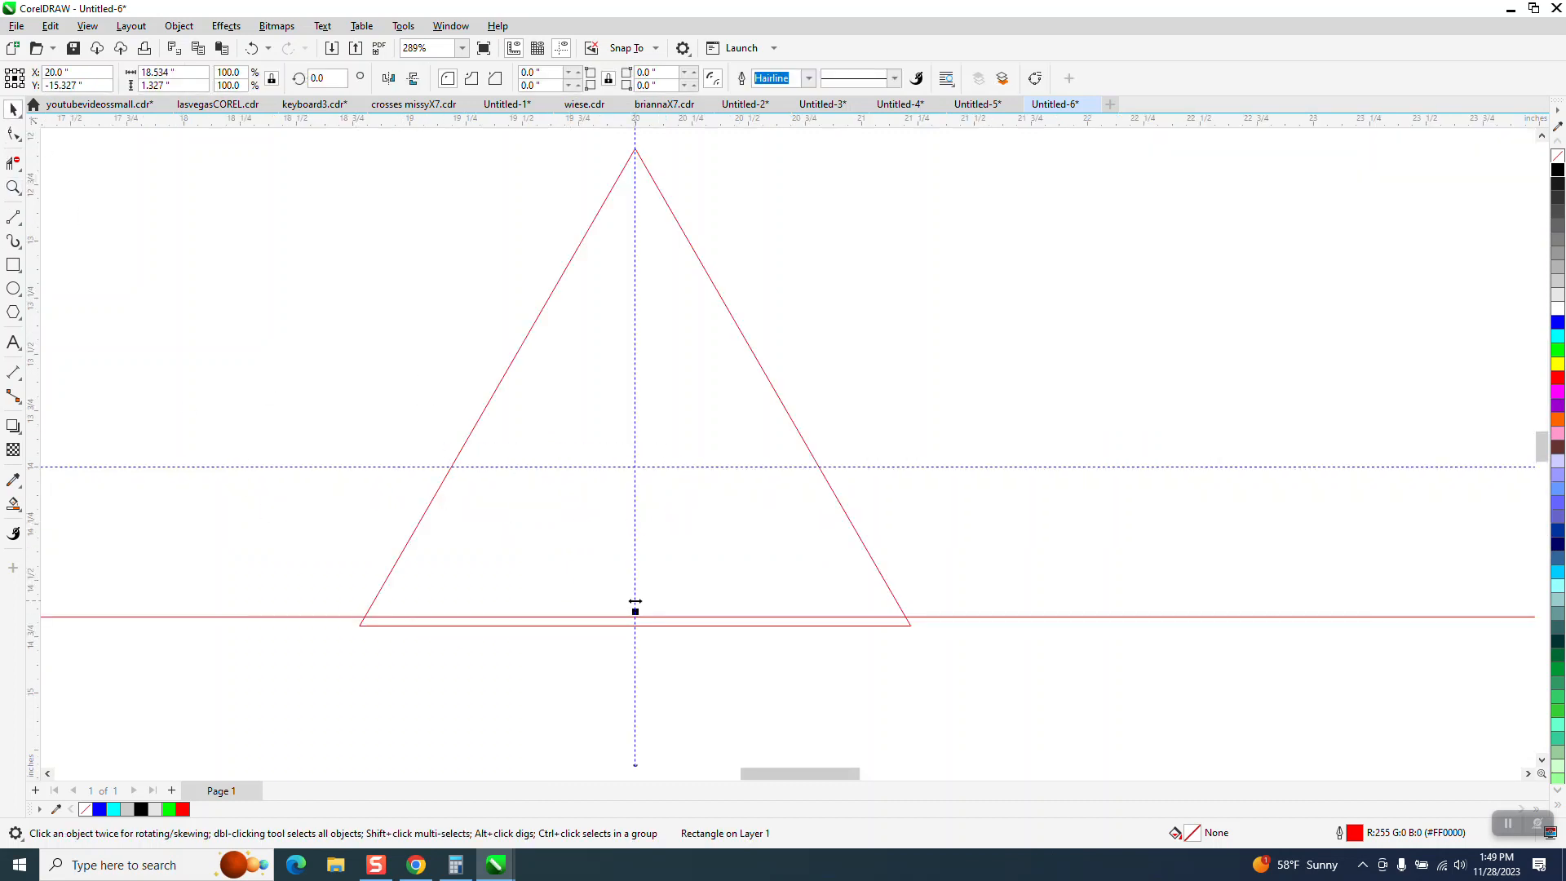
{"action": "left_click_drag", "start_coordinate": [635, 608], "coordinate": [637, 625]}
{"action": "scroll", "coordinate": [477, 526], "scroll_direction": "down", "scroll_amount": 5}
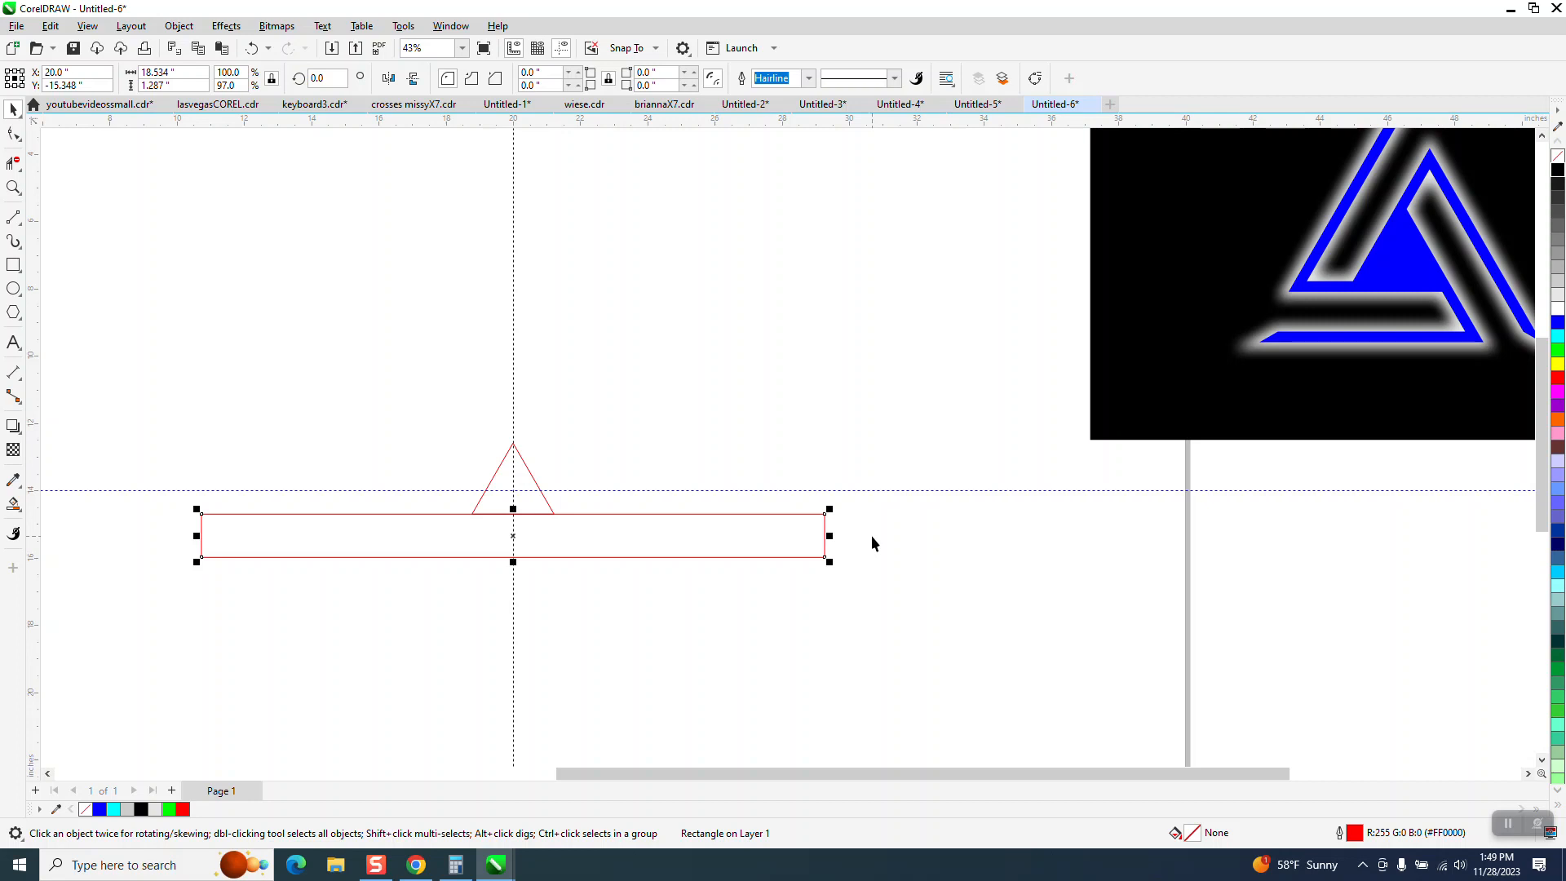
Create a copy of the rectangle rotated 60 degrees and move it to the upper left of the triangle.
{"action": "scroll", "coordinate": [873, 544], "scroll_direction": "up", "scroll_amount": 1}
{"action": "double_click", "coordinate": [333, 78]}
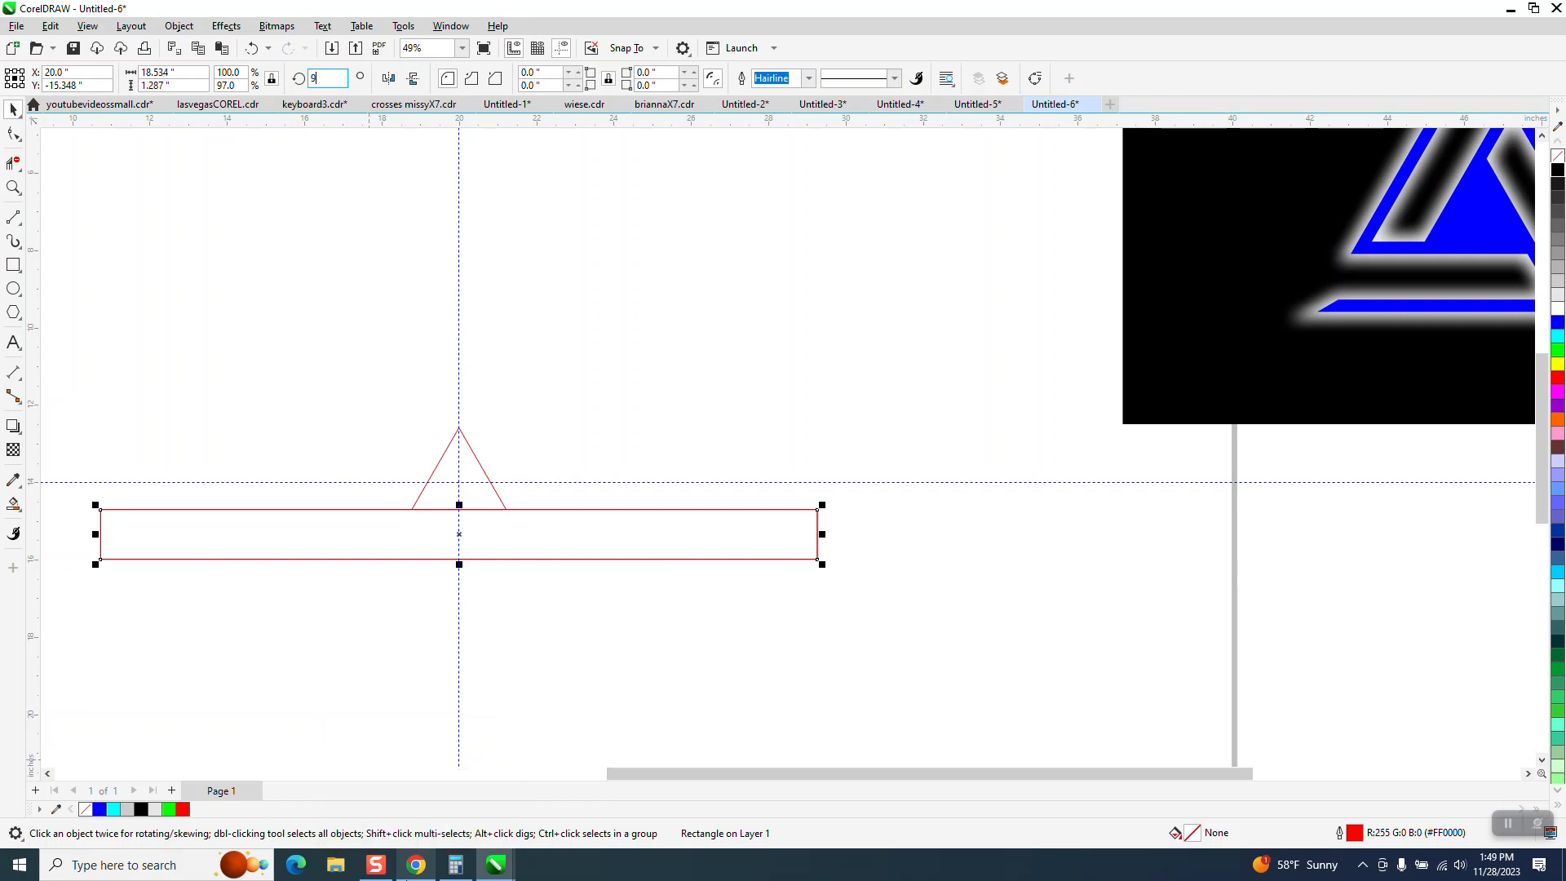
{"action": "key", "text": "Return"}
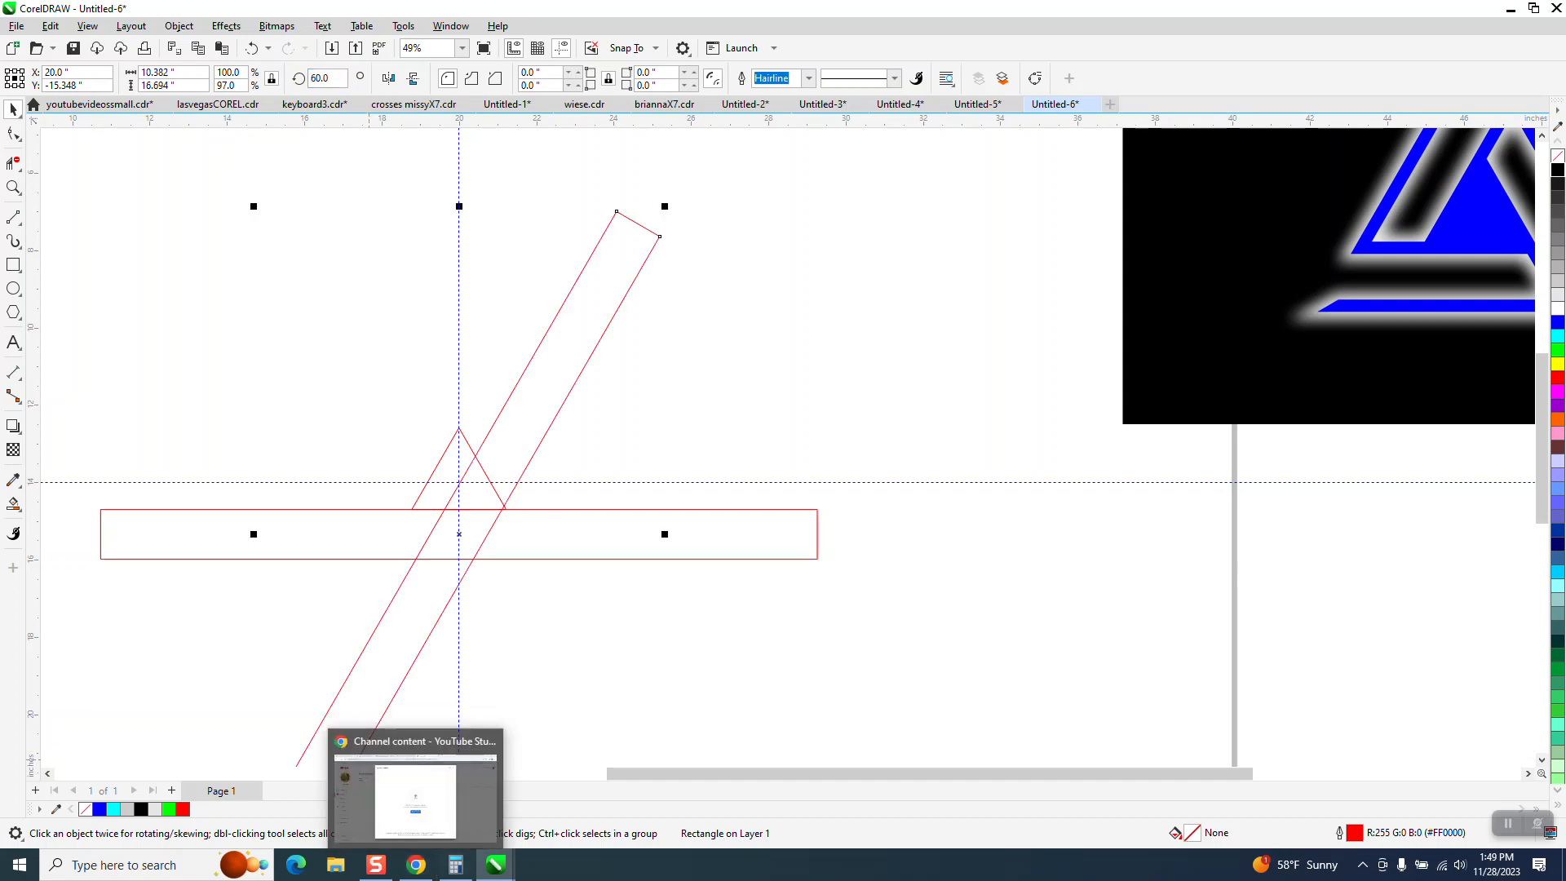
{"action": "scroll", "coordinate": [927, 572], "scroll_direction": "down", "scroll_amount": 2}
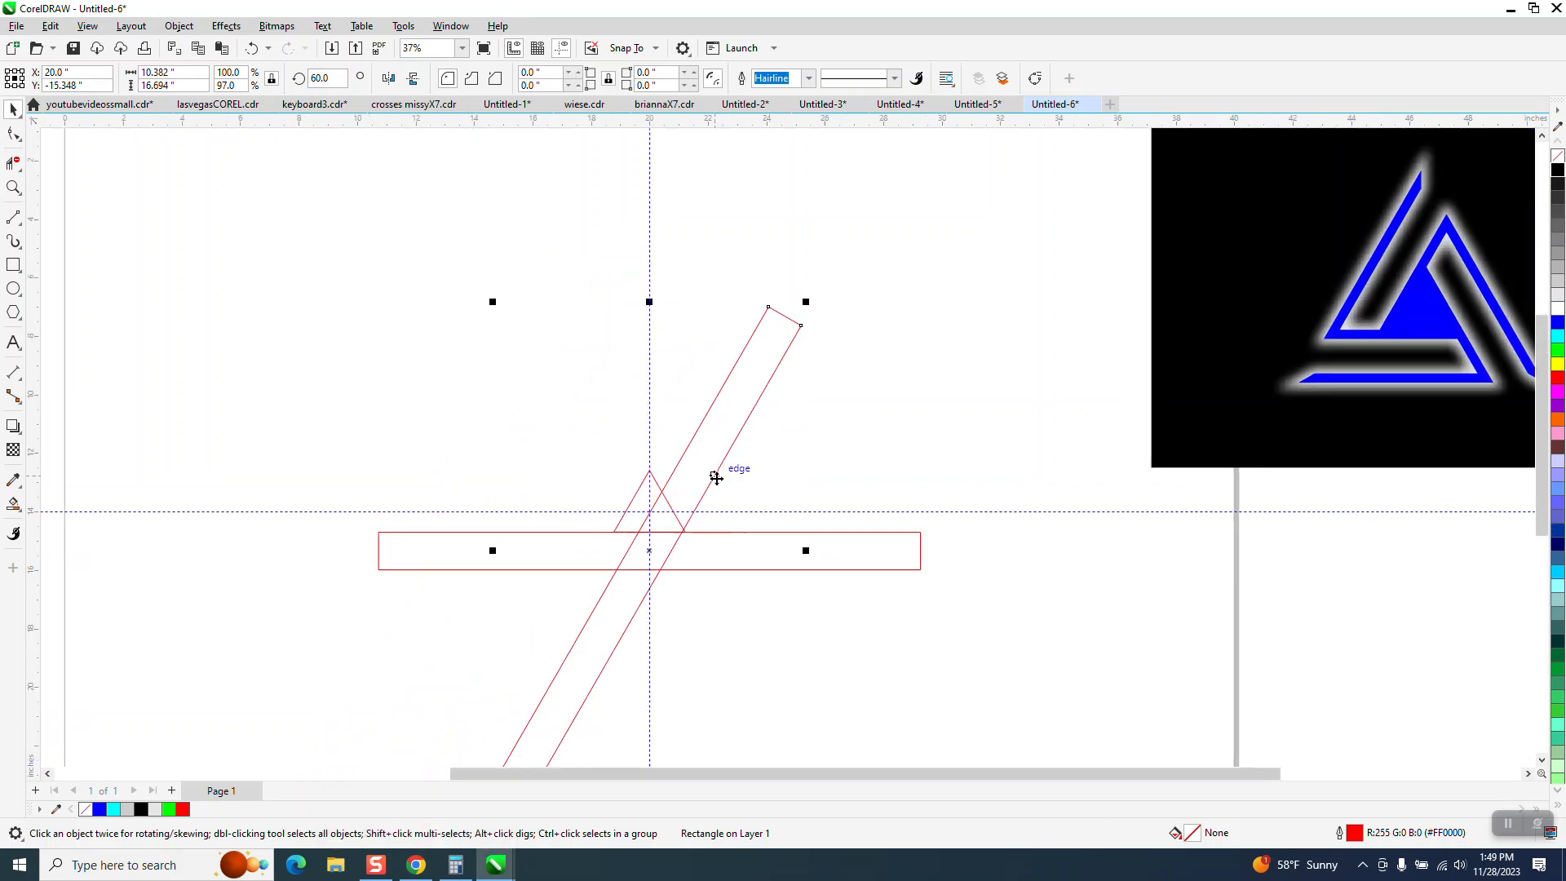
{"action": "left_click_drag", "start_coordinate": [717, 478], "coordinate": [602, 353]}
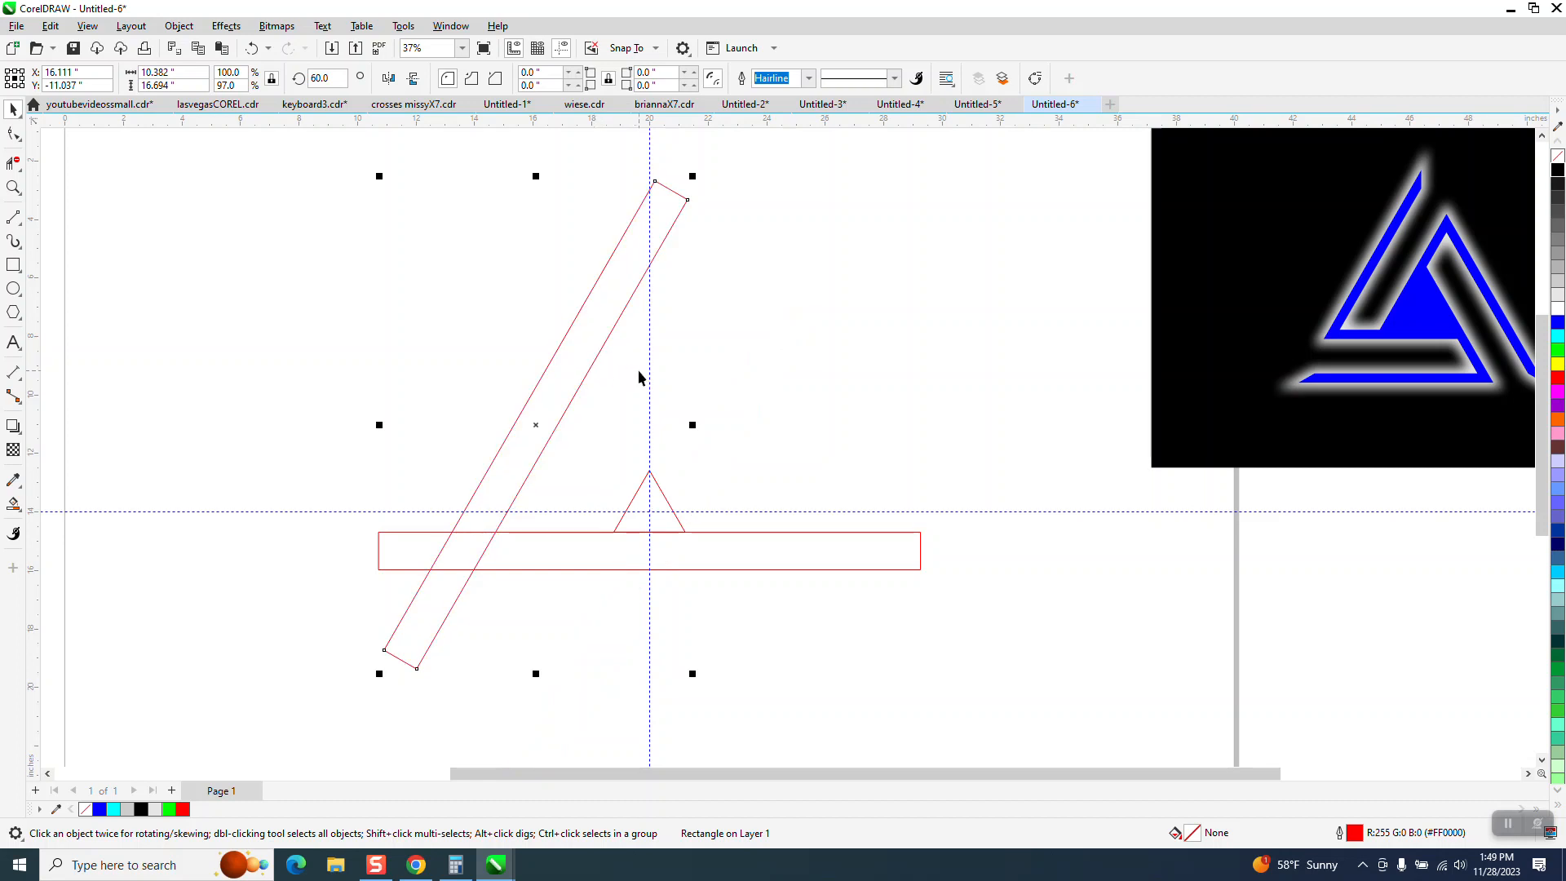
Draw a straight line along the triangle's right side and extend it diagonally past the horizontal rectangle to about 3.0 by 5.2 inches.
{"action": "left_click", "coordinate": [25, 230]}
{"action": "left_click", "coordinate": [54, 236]}
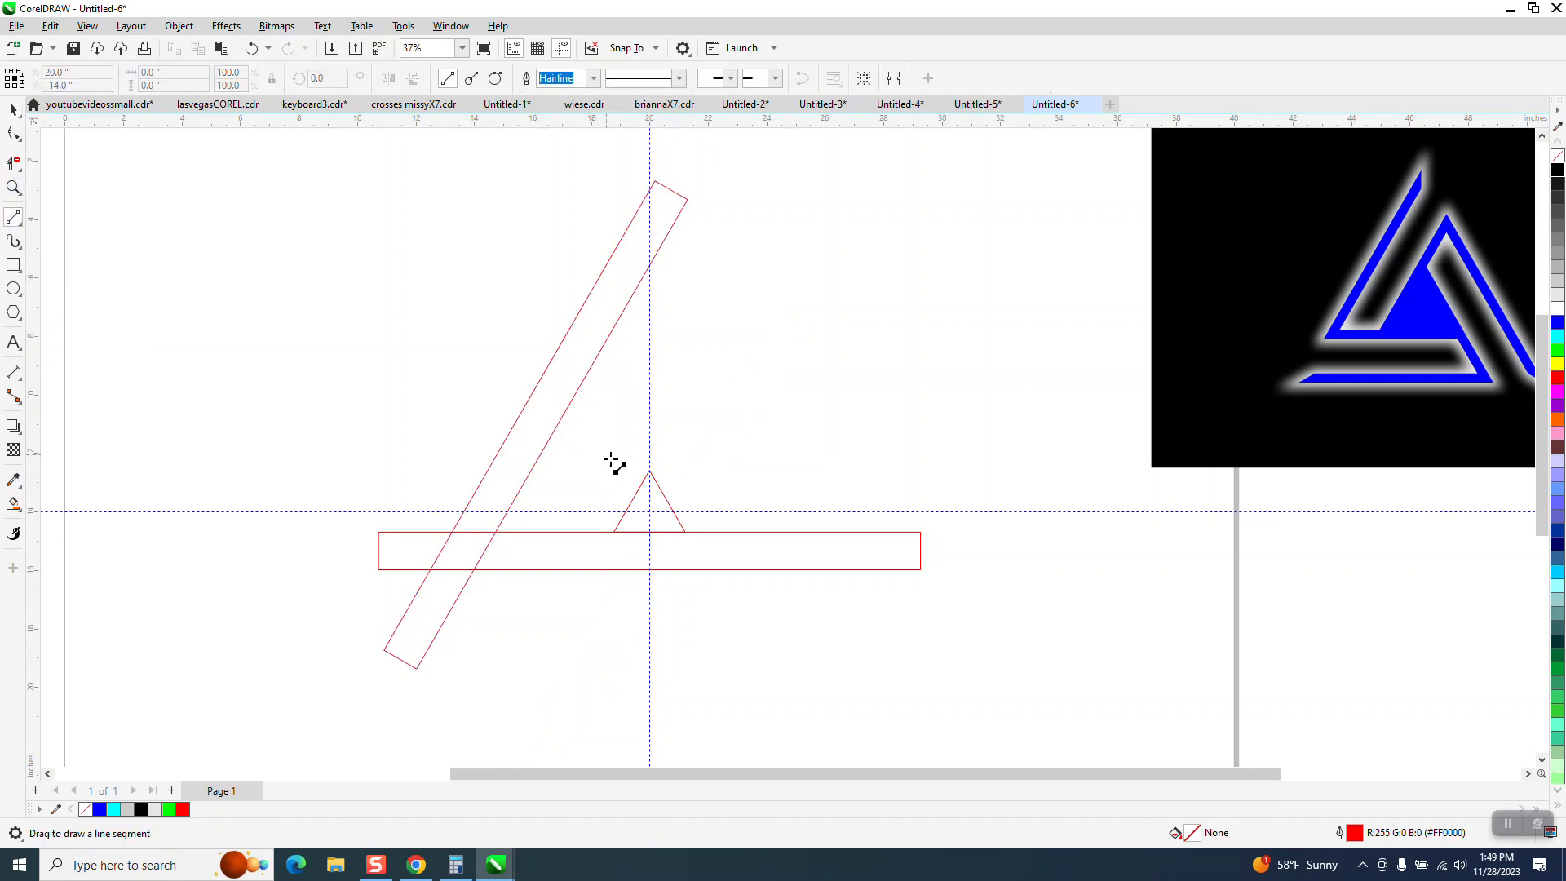
{"action": "left_click_drag", "start_coordinate": [649, 471], "coordinate": [685, 532]}
{"action": "key", "text": "space"}
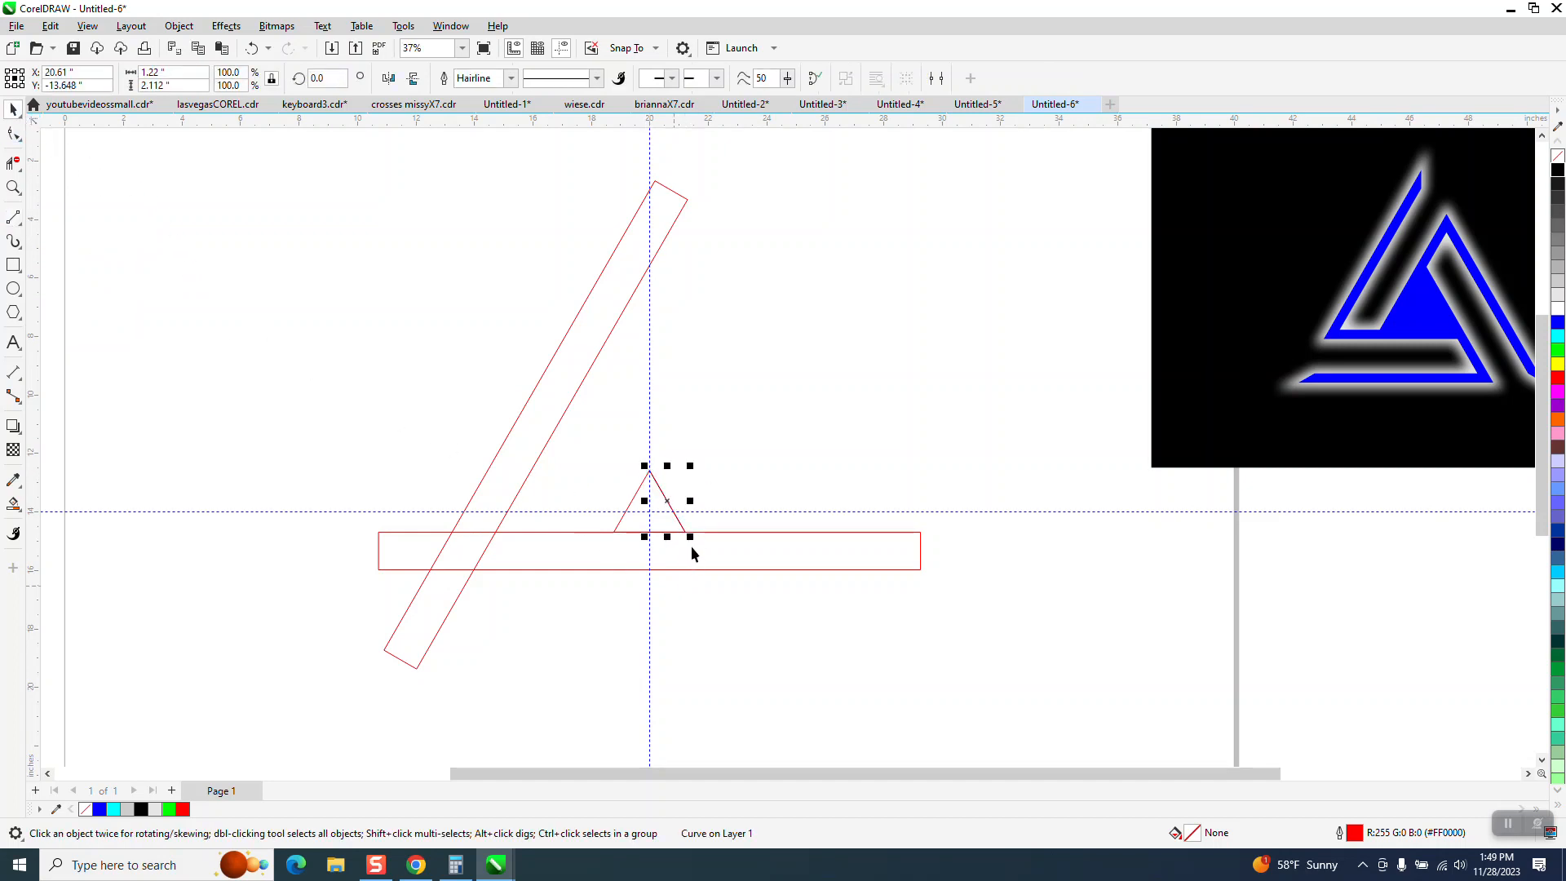
{"action": "left_click_drag", "start_coordinate": [692, 539], "coordinate": [744, 630]}
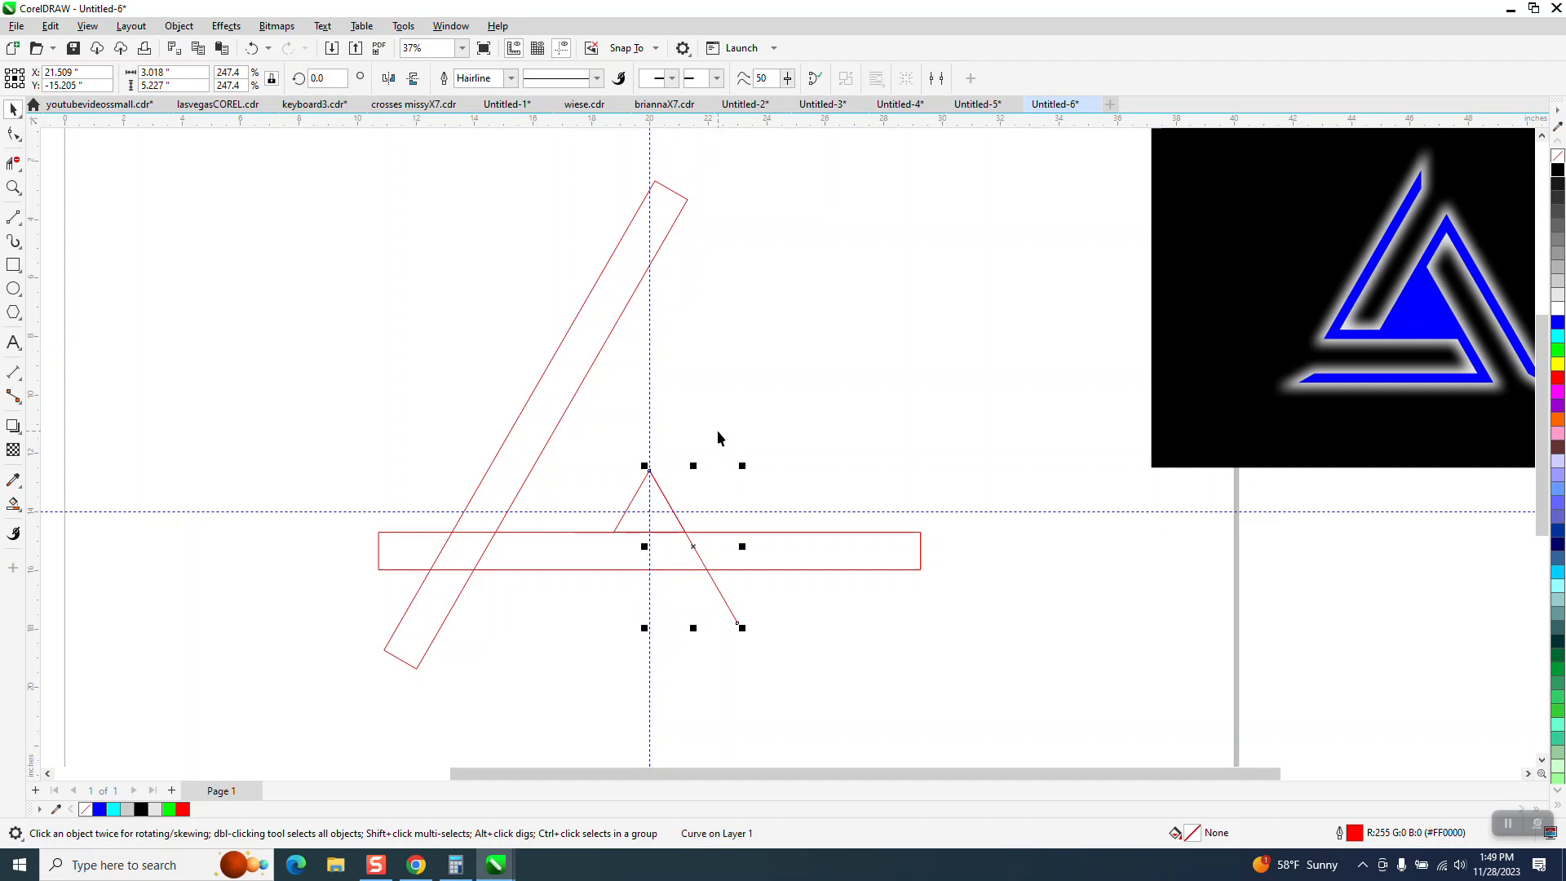
{"action": "left_click", "coordinate": [14, 163]}
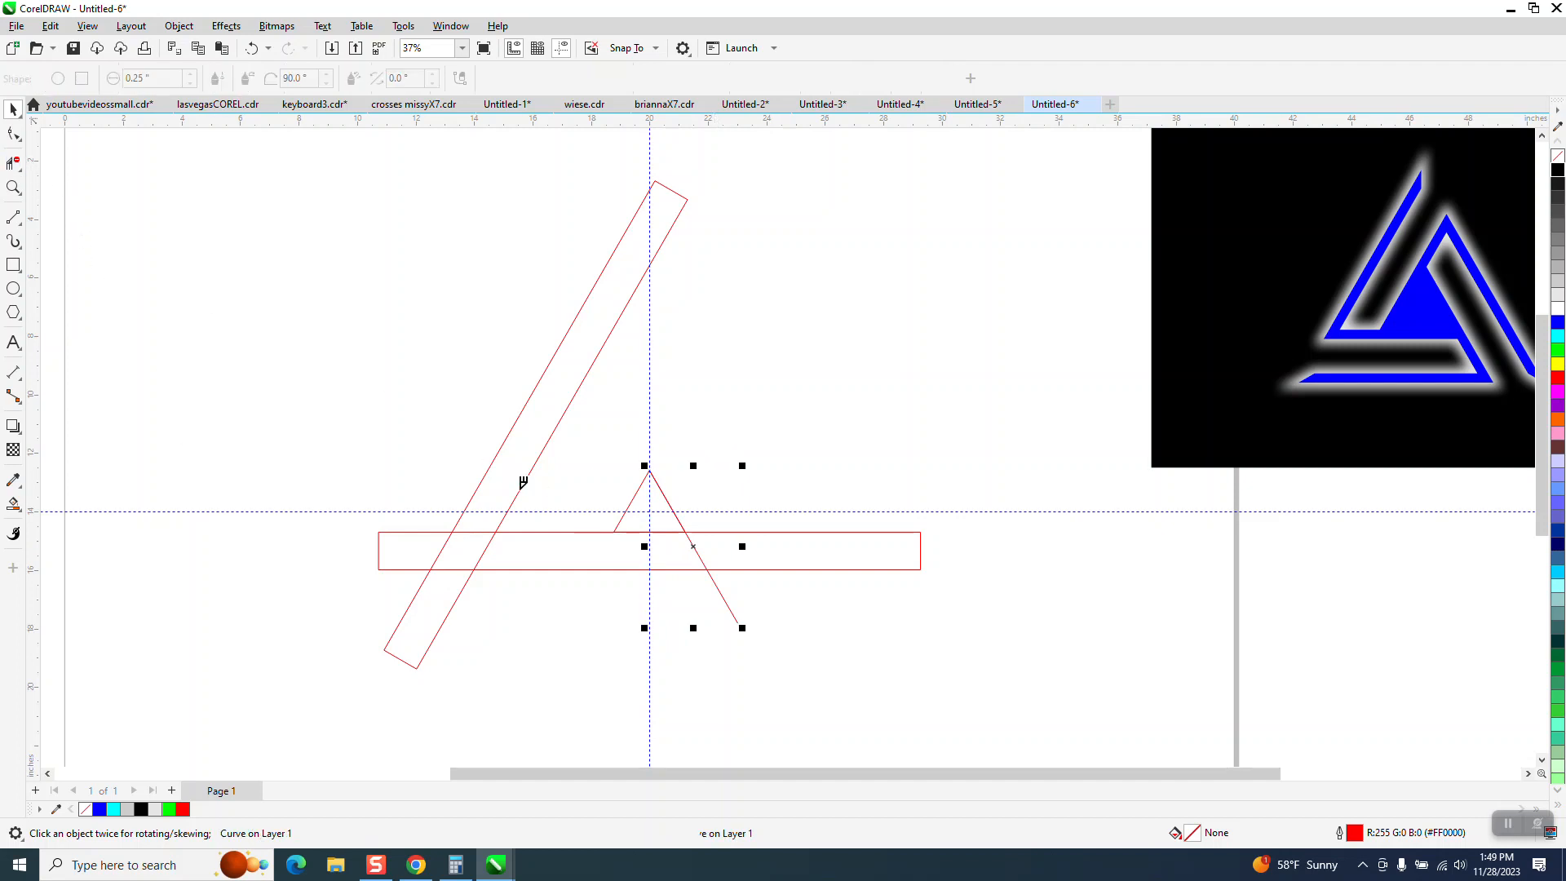
Draw a vertical line centred on the page and stretch it up past the slanted rectangle to about 21.9 inches long.
{"action": "left_click", "coordinate": [13, 216]}
{"action": "left_click_drag", "start_coordinate": [262, 131], "coordinate": [311, 725]}
{"action": "key", "text": "p"}
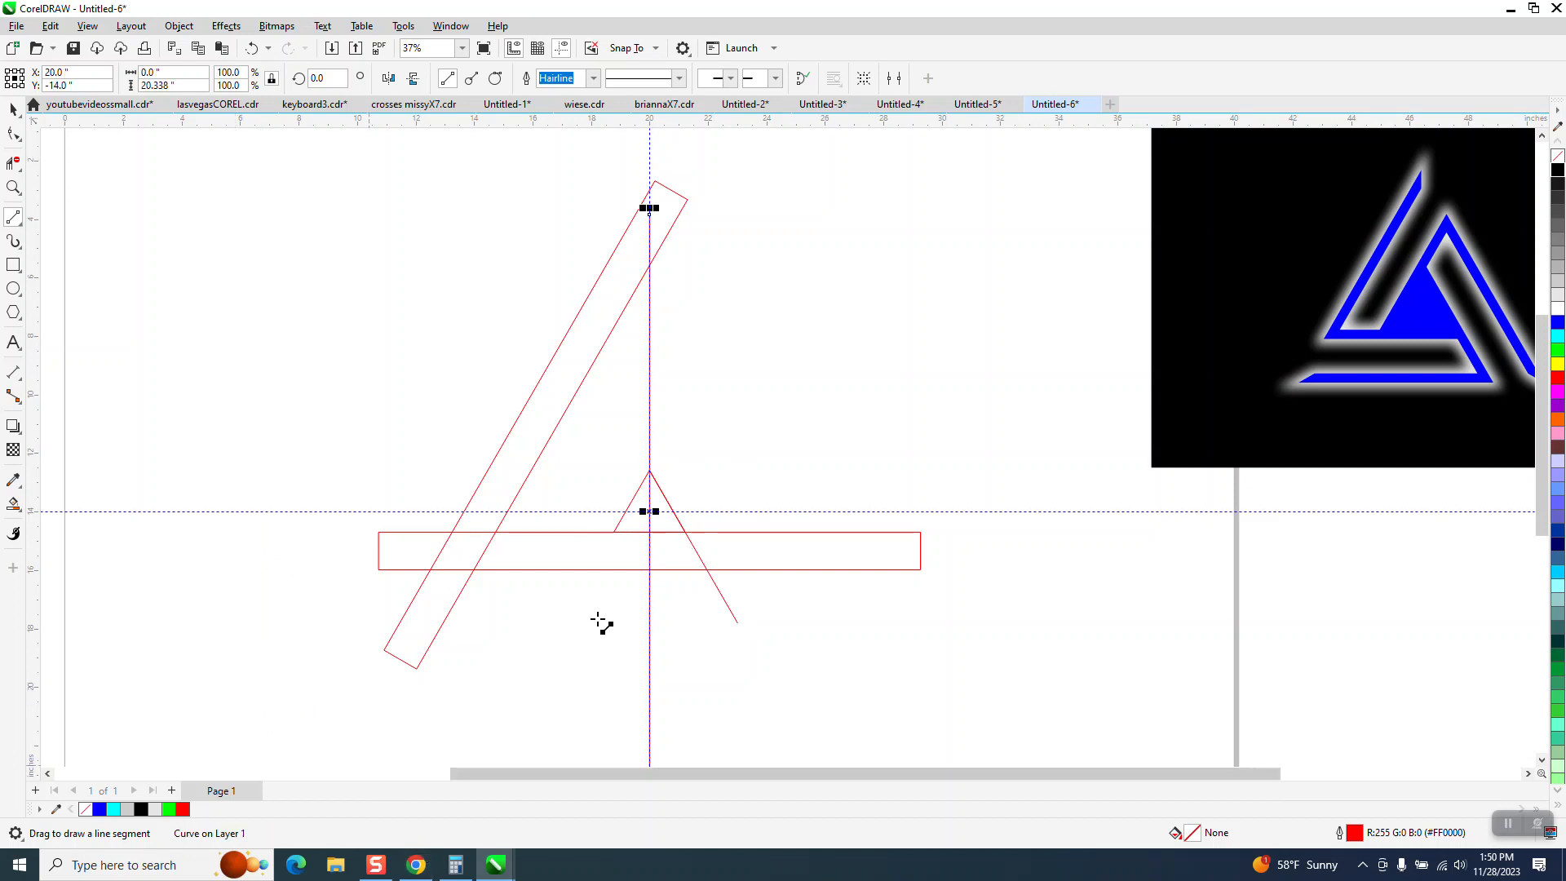
{"action": "left_click_drag", "start_coordinate": [651, 209], "coordinate": [650, 163]}
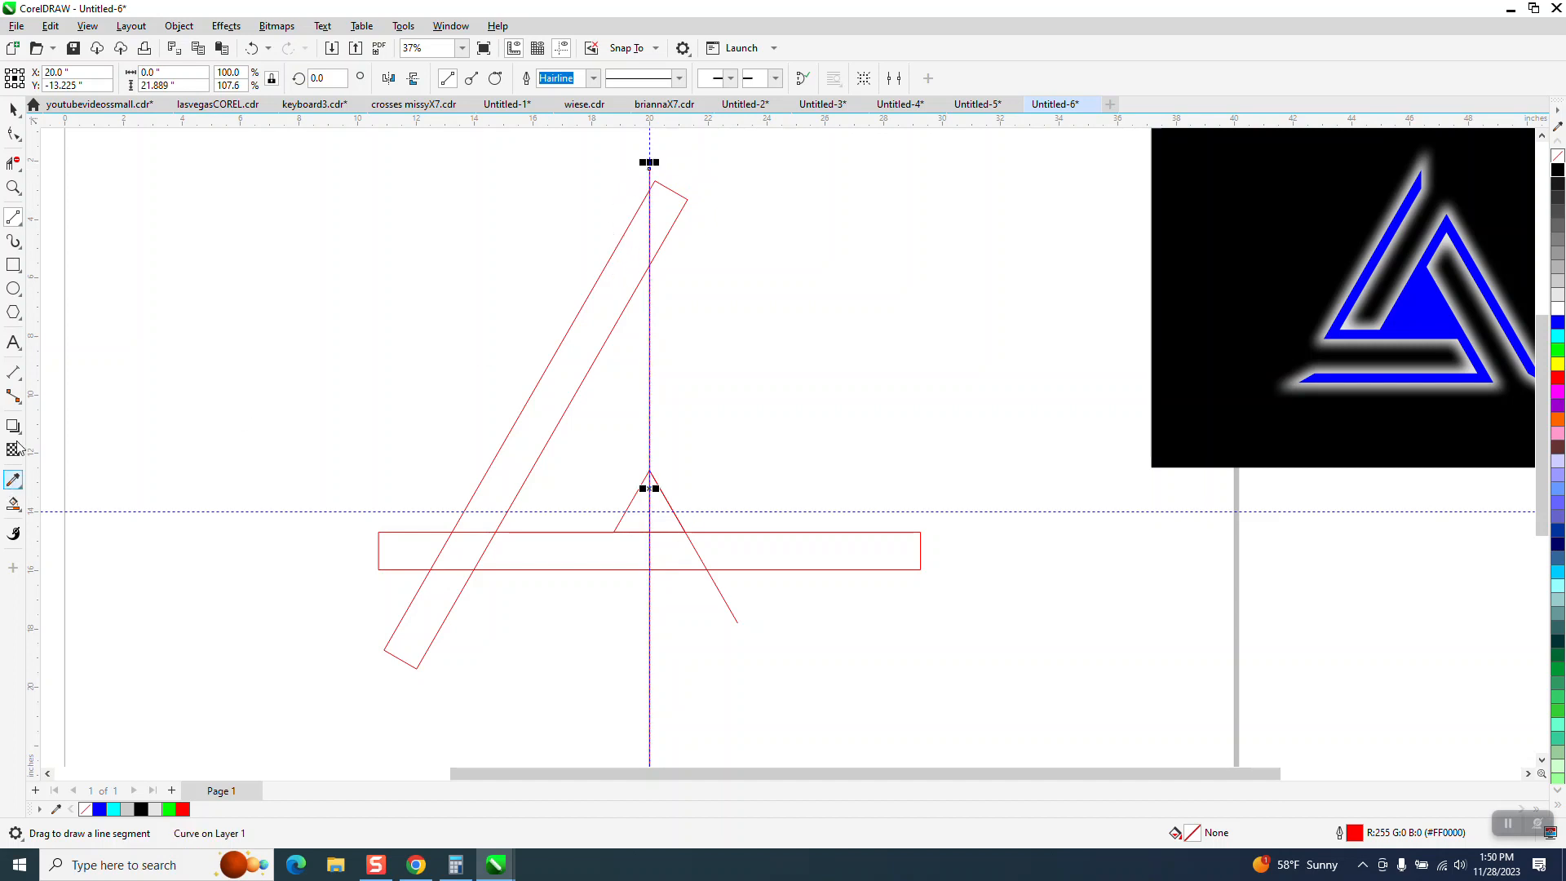
Delete the segments of the slanted rectangle's right edge and the vertical line that cross the horizontal rectangle.
{"action": "left_click", "coordinate": [14, 163]}
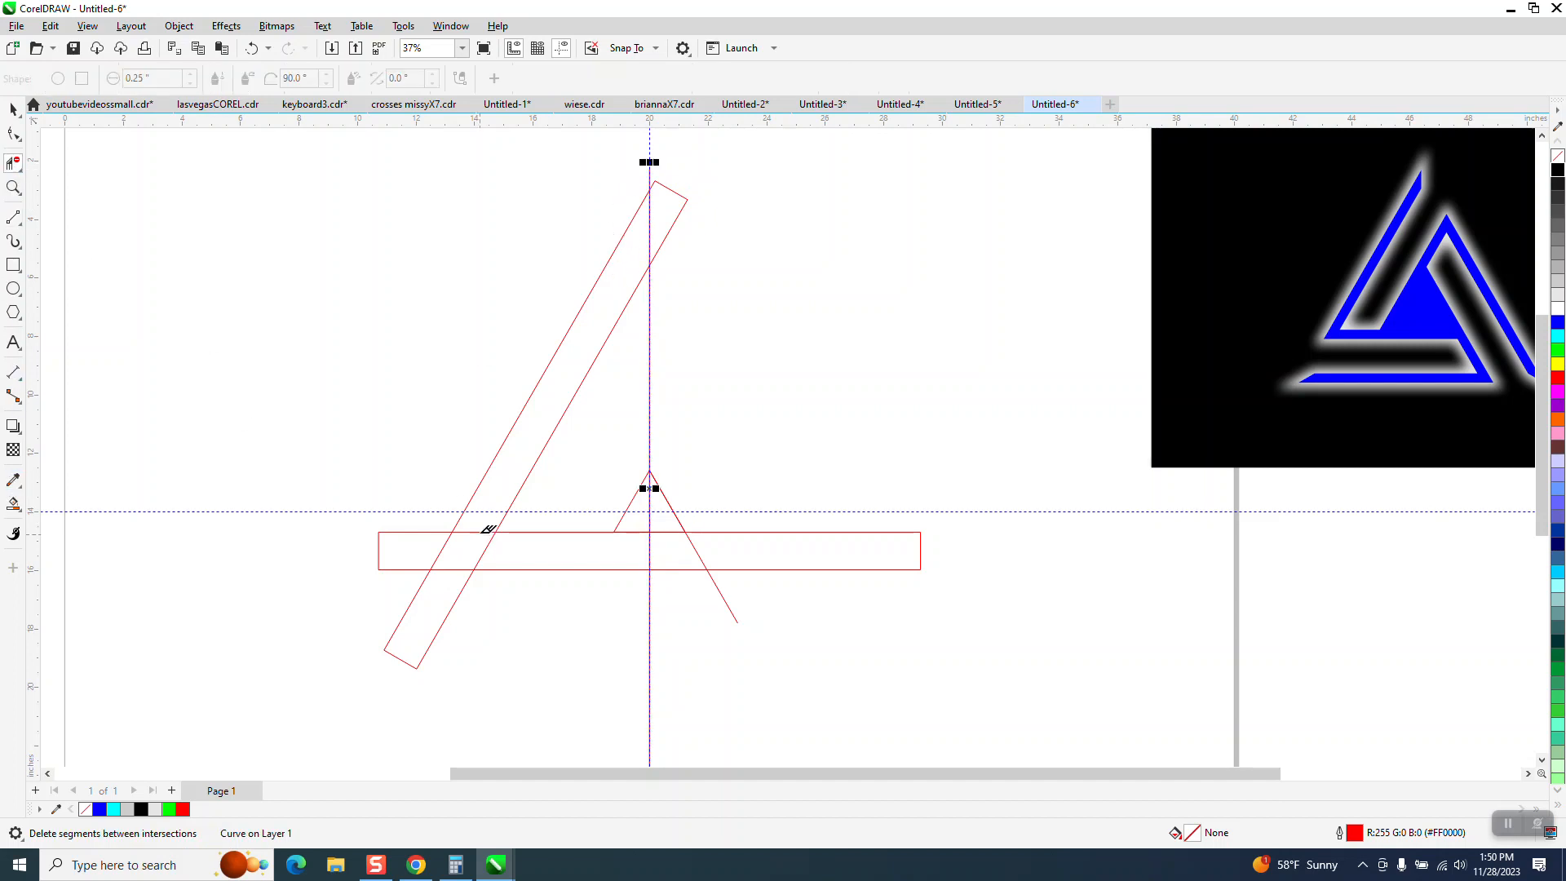
{"action": "left_click", "coordinate": [491, 538]}
{"action": "left_click", "coordinate": [650, 549]}
{"action": "scroll", "coordinate": [378, 499], "scroll_direction": "down", "scroll_amount": 2}
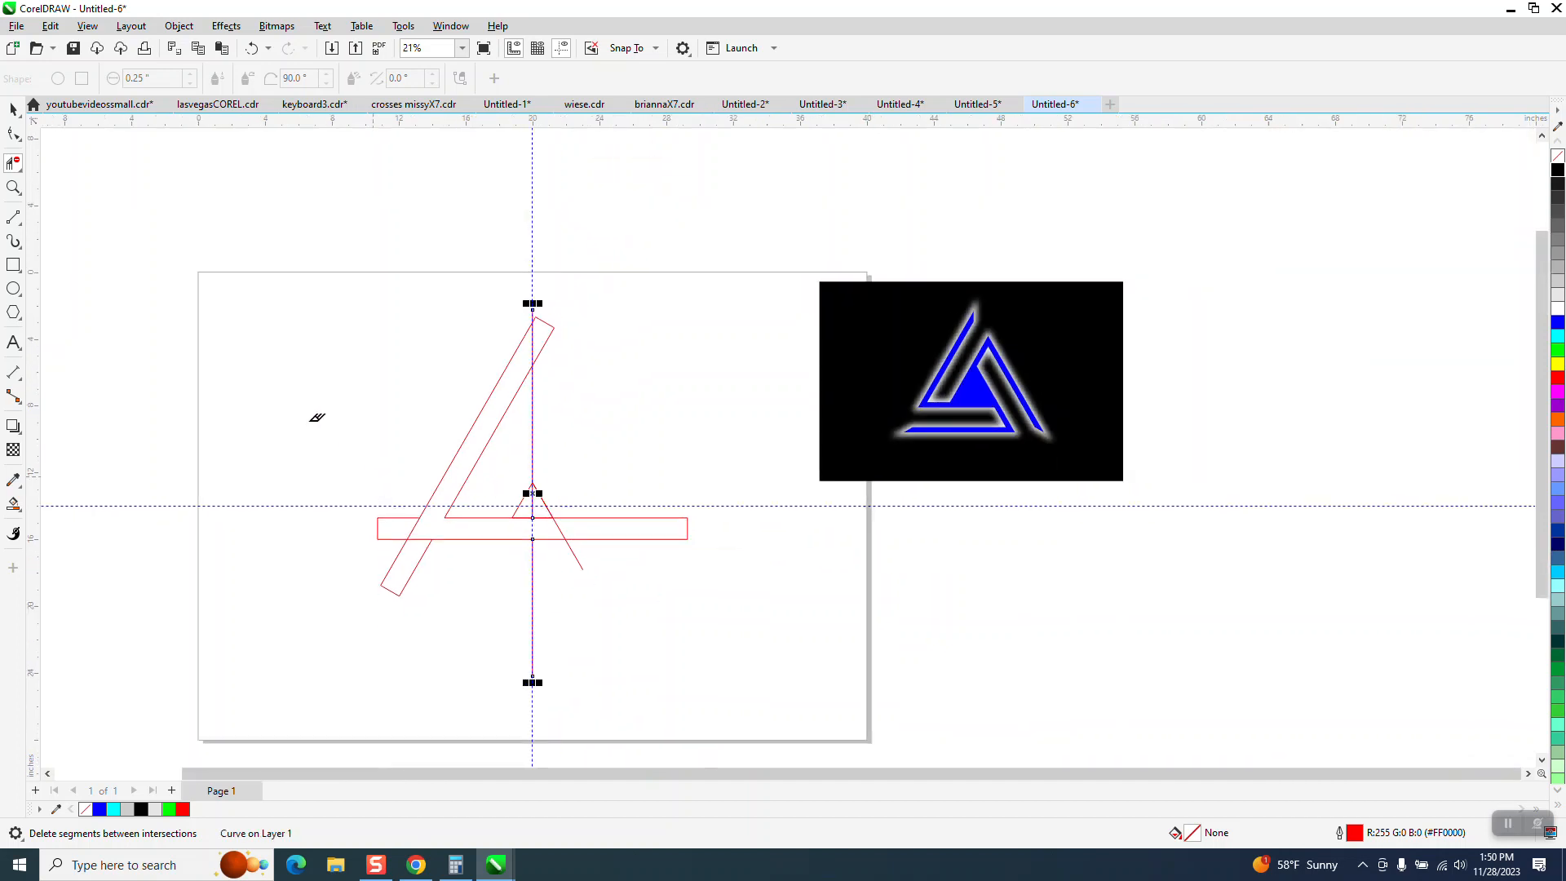
Group the triangle, both rectangles and the two lines.
{"action": "left_click", "coordinate": [11, 109]}
{"action": "mouse_move", "coordinate": [324, 303]}
{"action": "left_mouse_down"}
{"action": "mouse_move", "coordinate": [561, 620]}
{"action": "mouse_move", "coordinate": [769, 679]}
{"action": "left_mouse_up"}
{"action": "key", "text": "ctrl+g"}
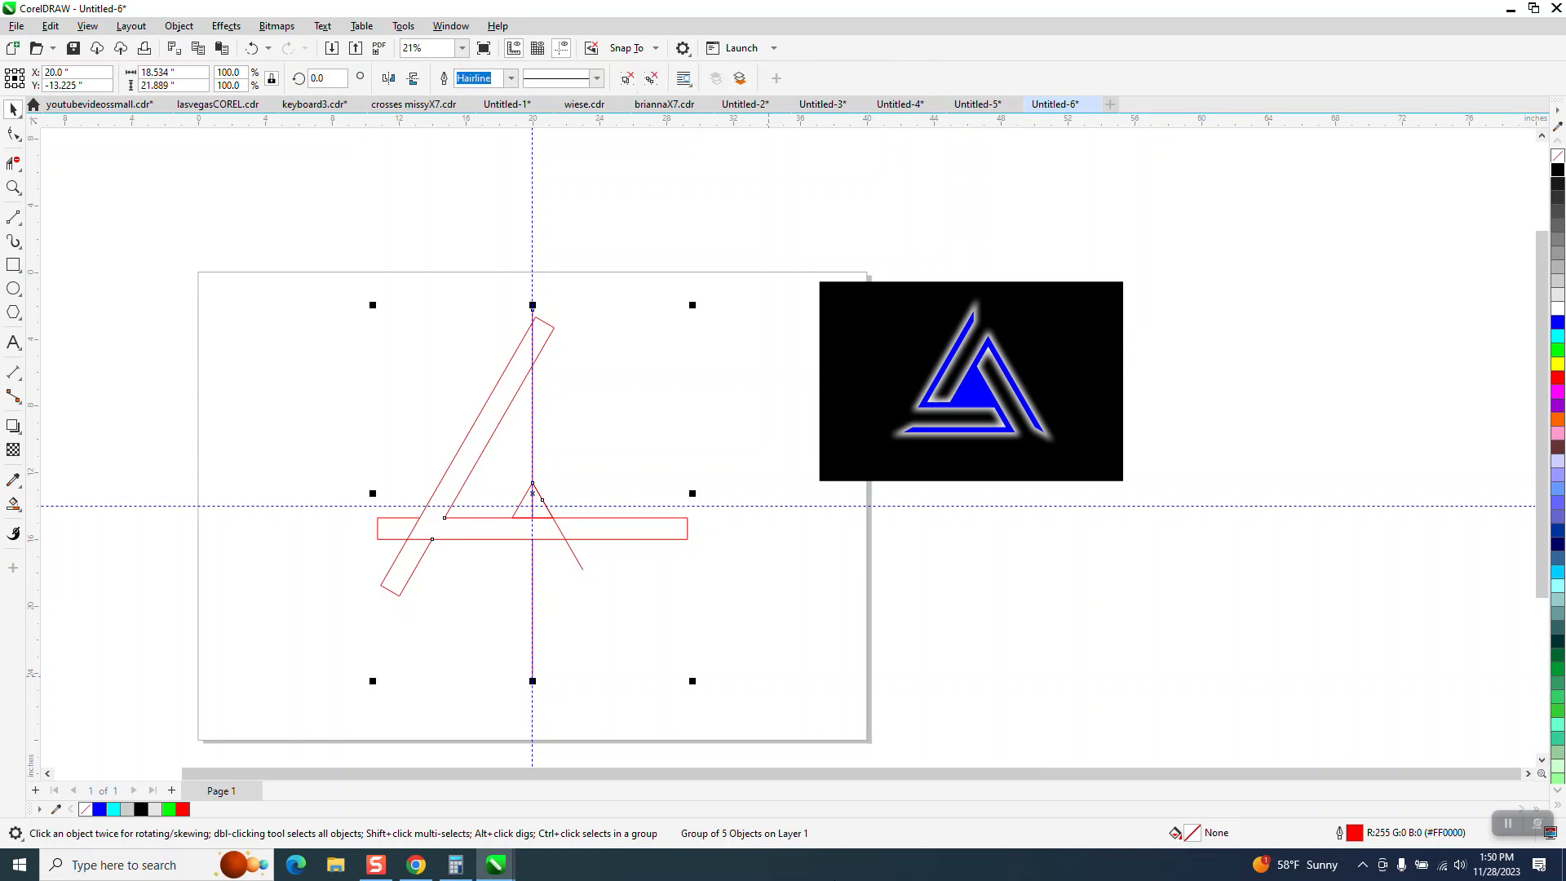
Smart-fill the enclosed L-shaped region in blue with no outline and nudge the new shape 20 inches to the right.
{"action": "left_click", "coordinate": [15, 505]}
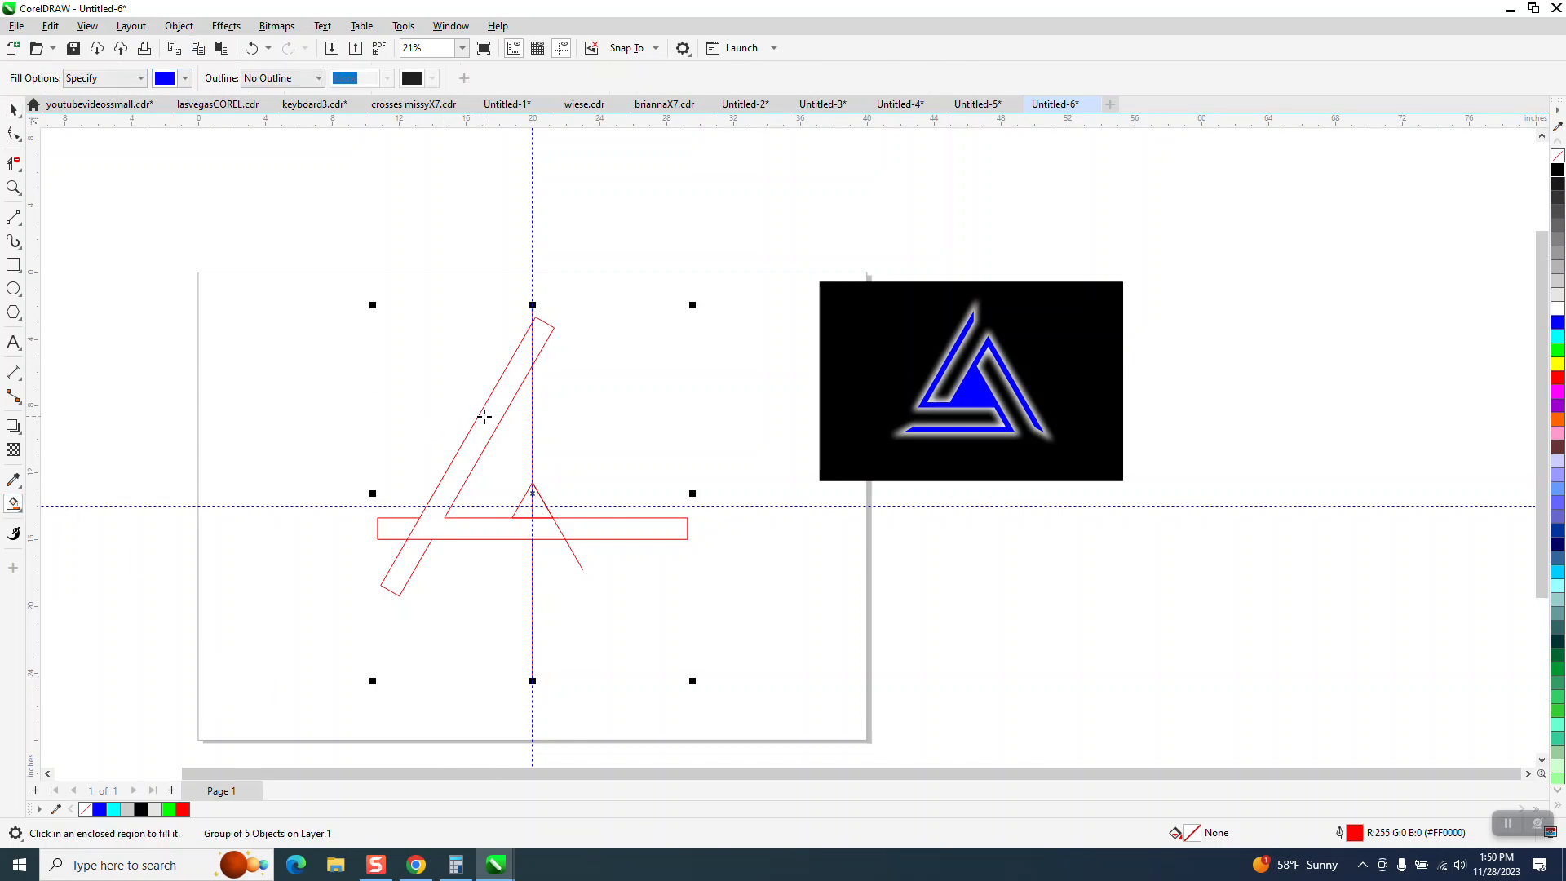
{"action": "left_click", "coordinate": [485, 416]}
{"action": "key", "text": "Right"}
{"action": "key", "text": "Right"}
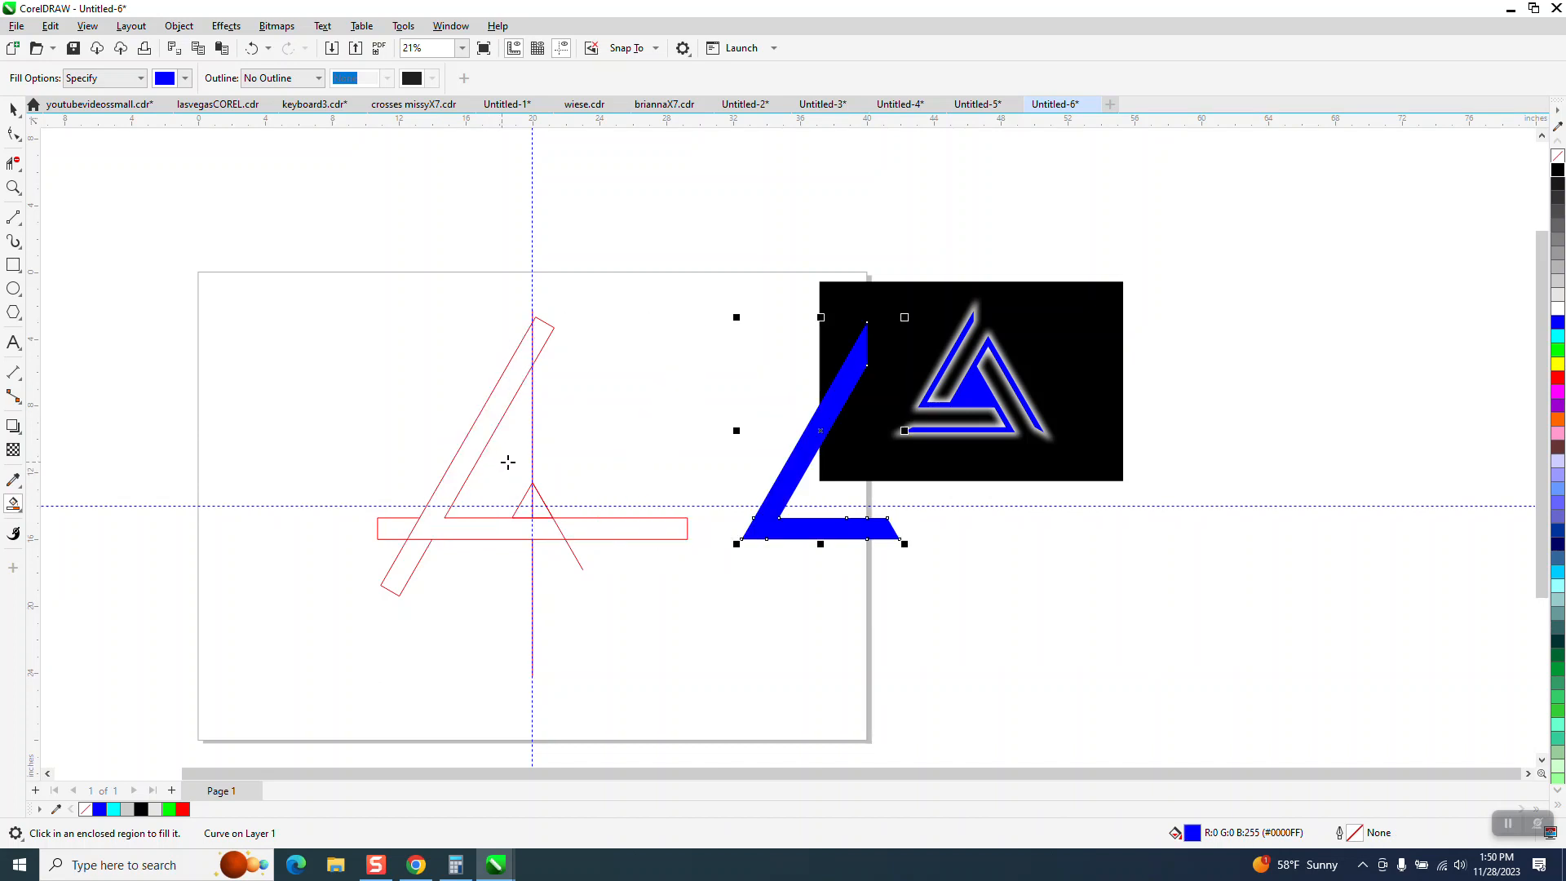
Move the grouped red outlines 20 inches to the left.
{"action": "left_click", "coordinate": [14, 108]}
{"action": "left_click_drag", "start_coordinate": [287, 262], "coordinate": [712, 626]}
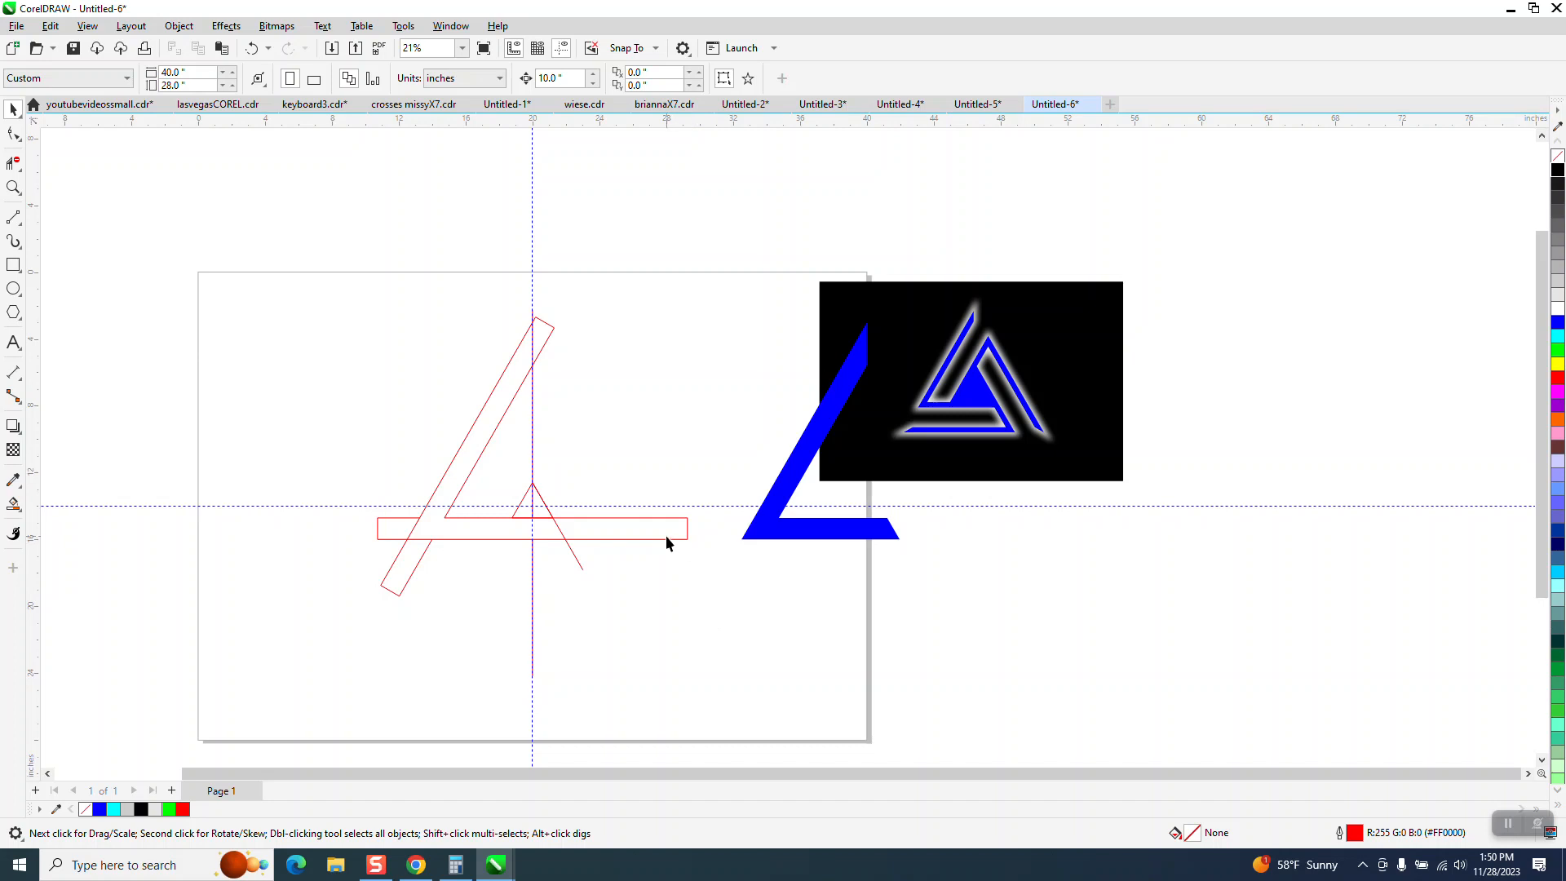
{"action": "left_click", "coordinate": [615, 520]}
{"action": "key", "text": "l"}
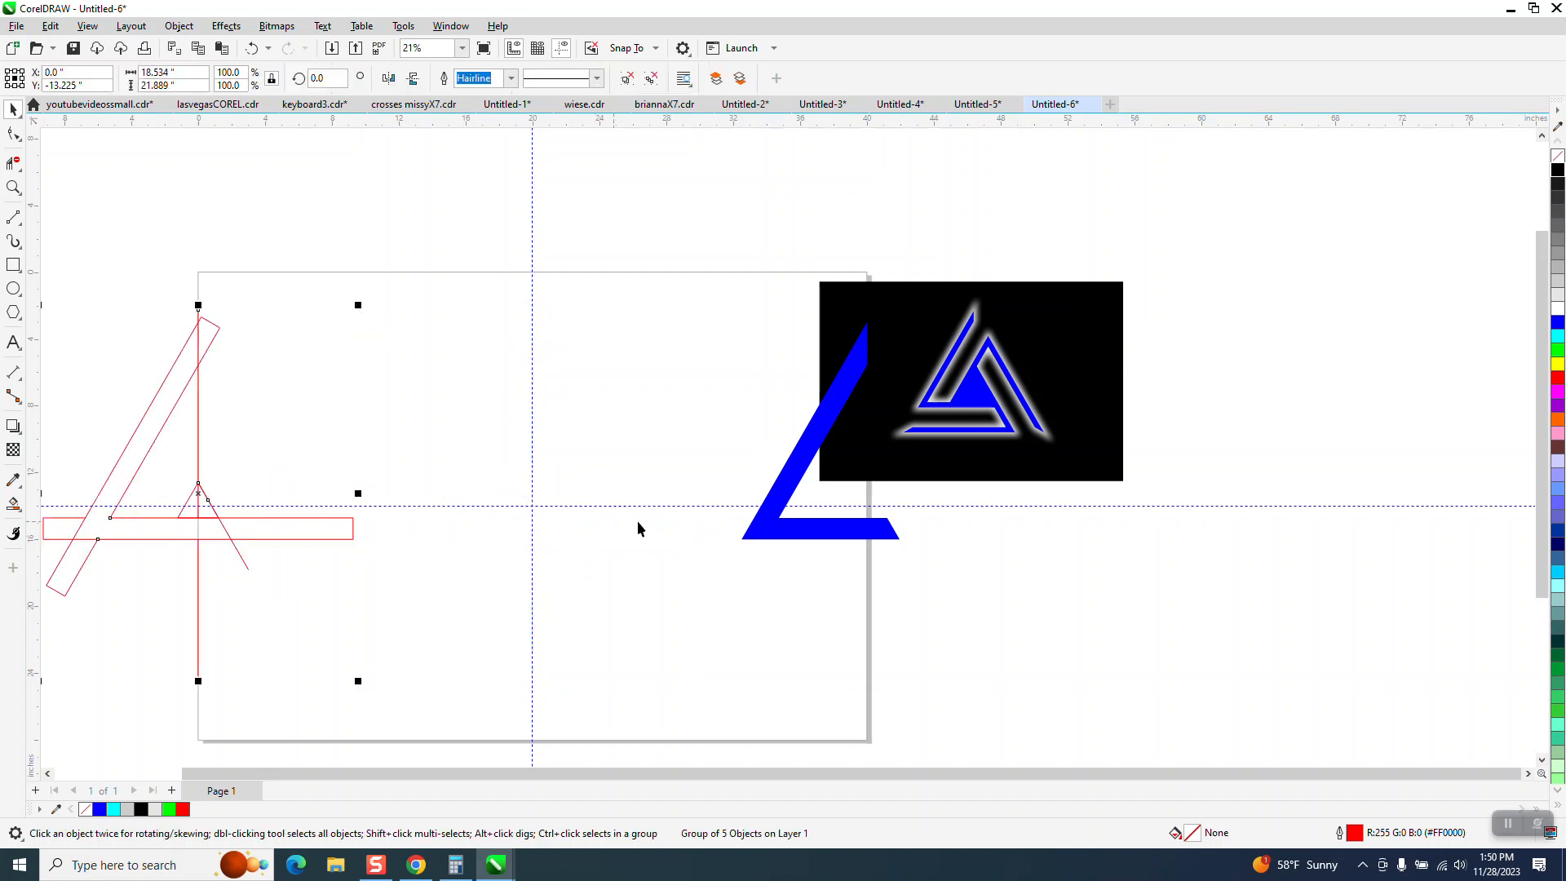
Move the blue shape 20 inches left, back to the page centre, and shift the grouped outlines 10 inches further left off the page.
{"action": "left_click", "coordinate": [767, 528]}
{"action": "key", "text": "Left"}
{"action": "key", "text": "Left"}
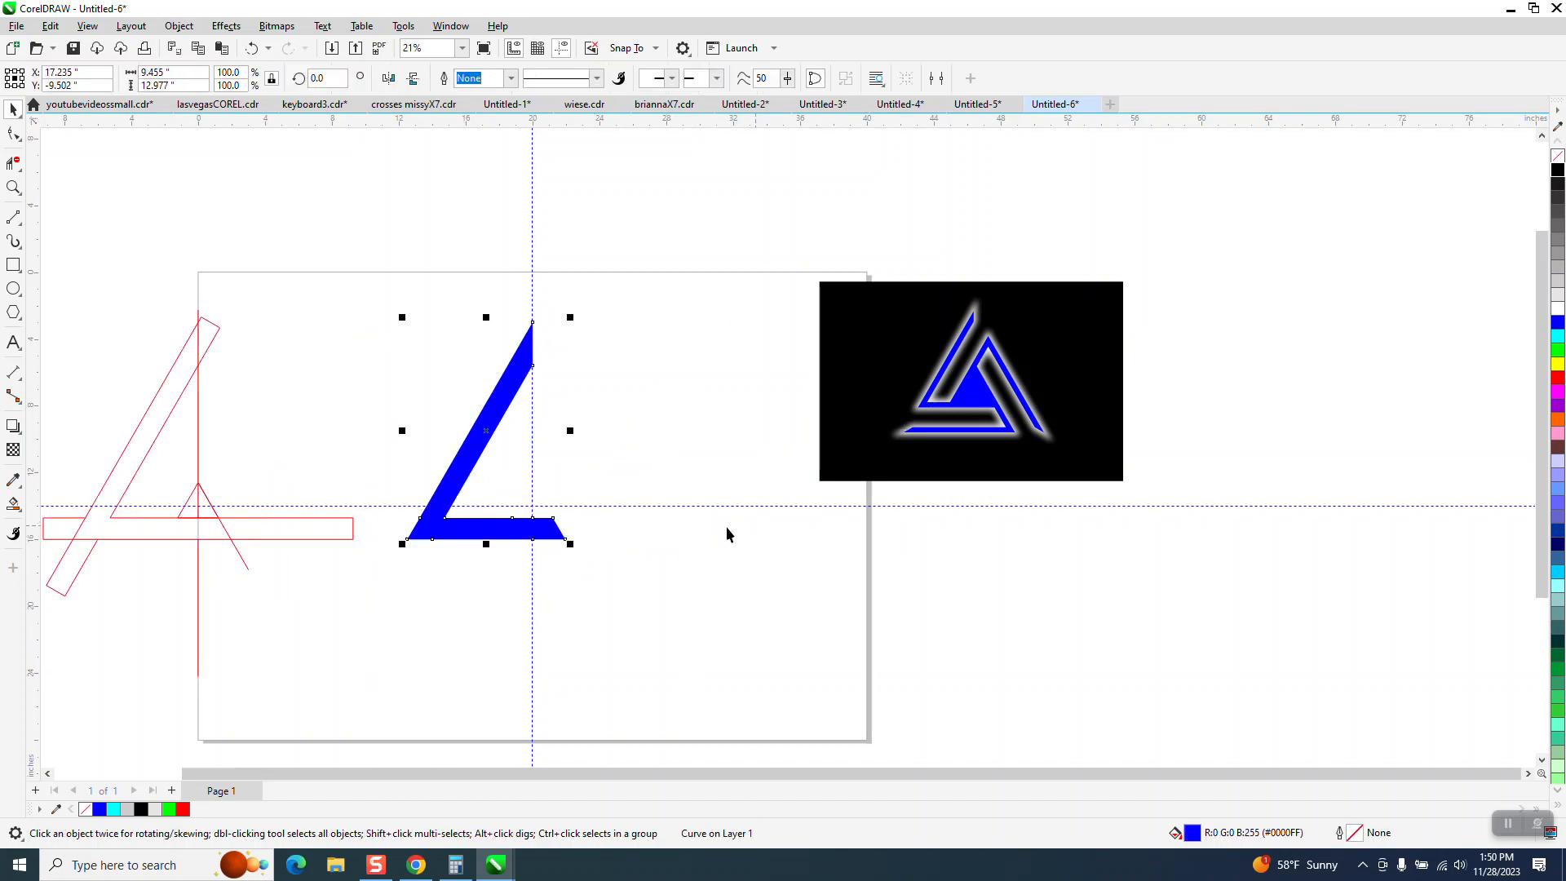
{"action": "left_click", "coordinate": [354, 529]}
{"action": "key", "text": "Left"}
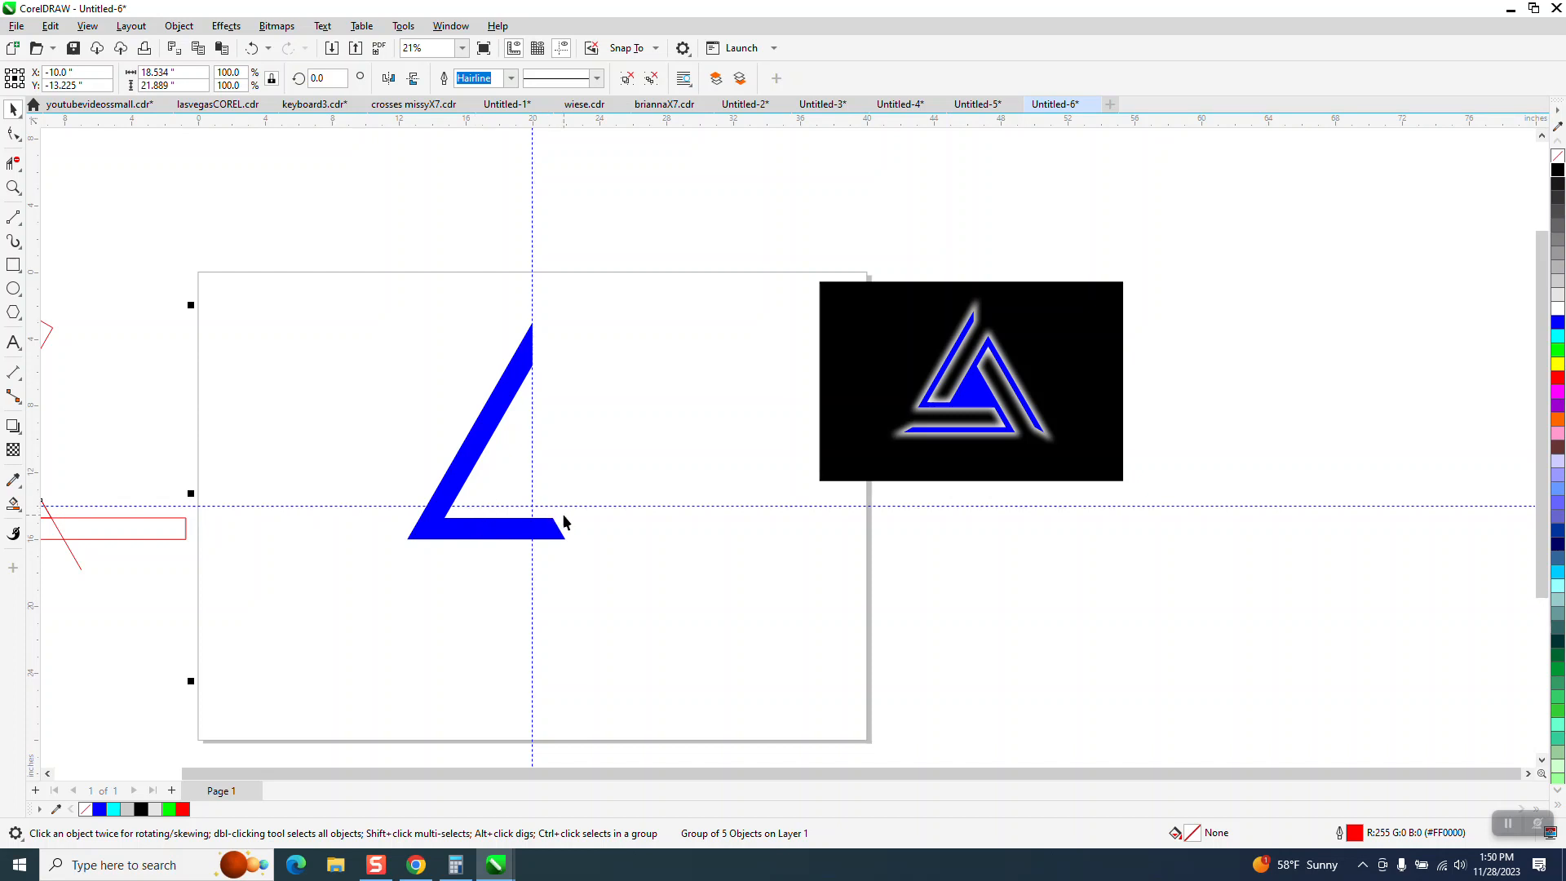
Move the rotation centre of the blue L-shaped piece to the intersection of the two guidelines.
{"action": "left_click", "coordinate": [489, 437]}
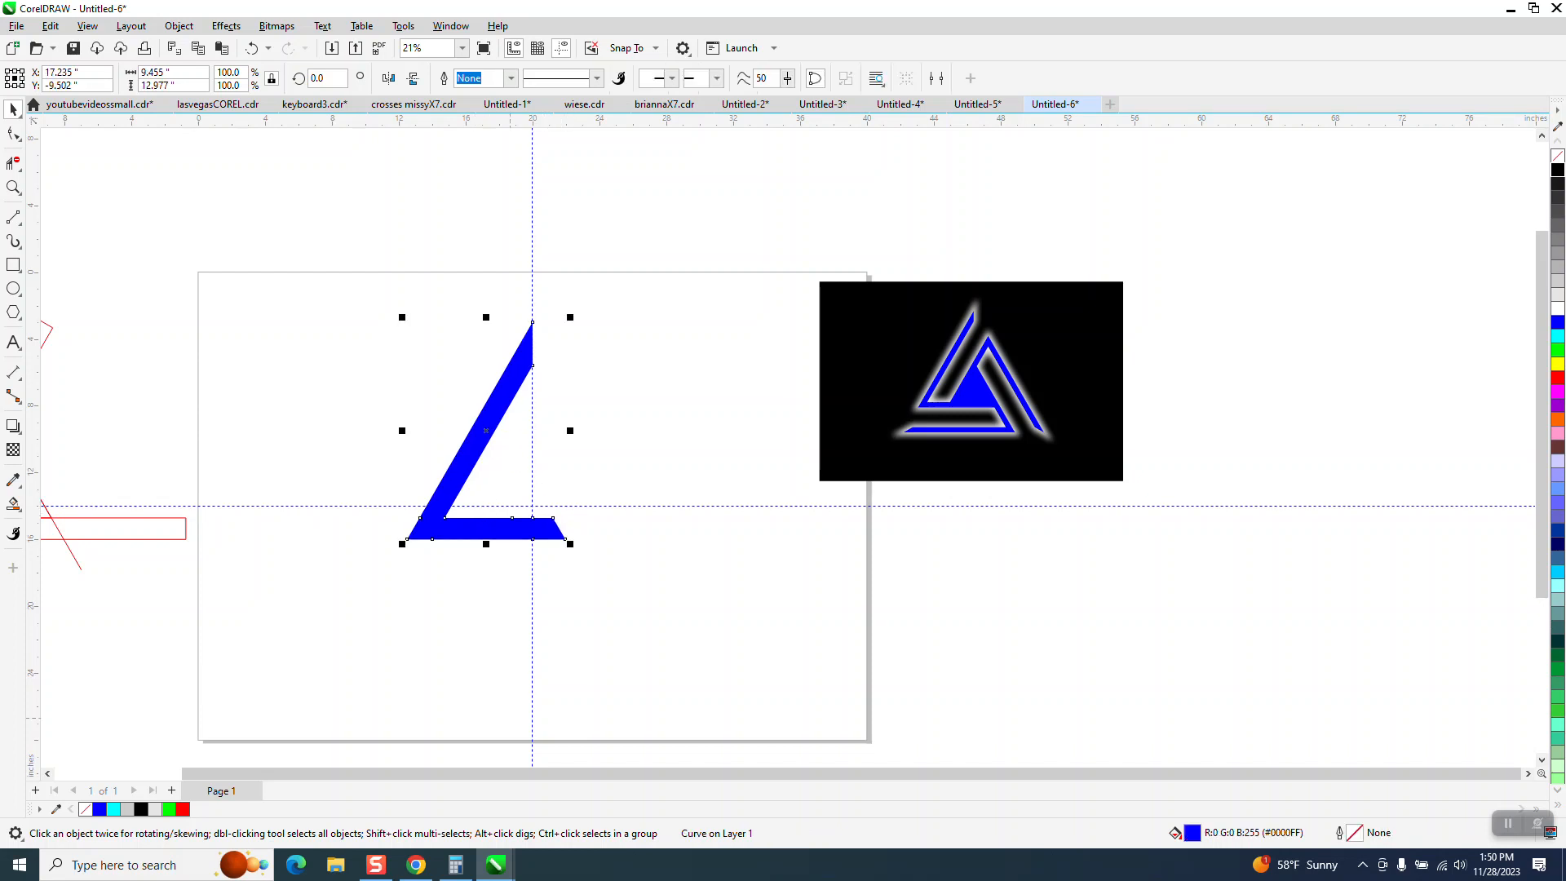
{"action": "left_click", "coordinate": [486, 432]}
{"action": "left_click_drag", "start_coordinate": [546, 478], "coordinate": [532, 506]}
{"action": "left_click", "coordinate": [474, 445]}
{"action": "left_click", "coordinate": [474, 444]}
Make a copy of the blue shape rotated 60 degrees about the guideline intersection, change the copy's rotation to 120 degrees, and delete the surplus duplicate.
{"action": "left_click", "coordinate": [324, 77]}
{"action": "type", "text": "60"}
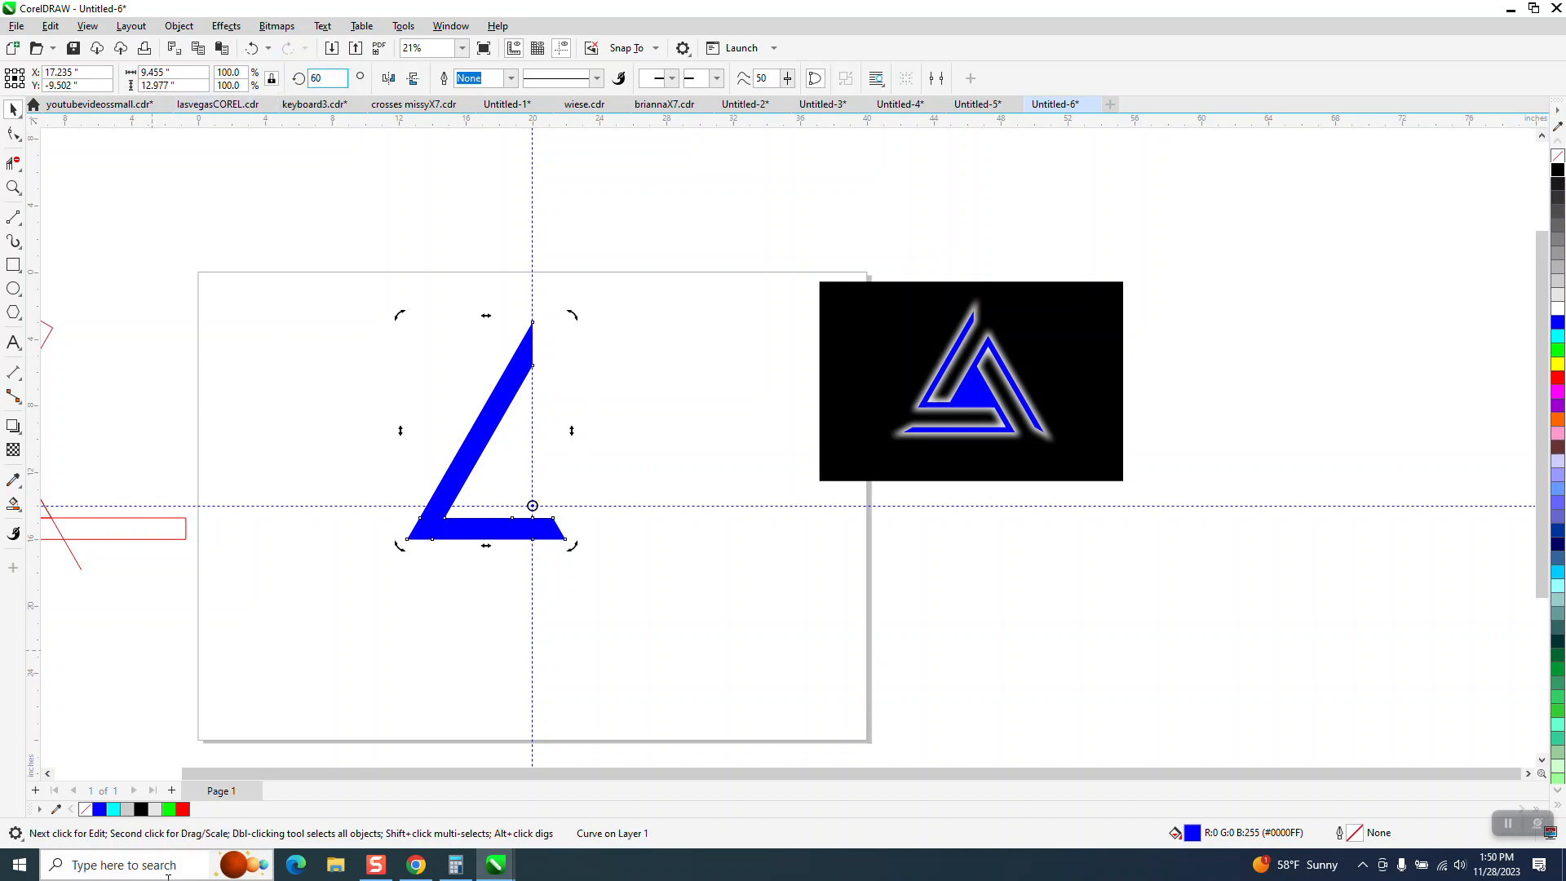
{"action": "key", "text": "Return"}
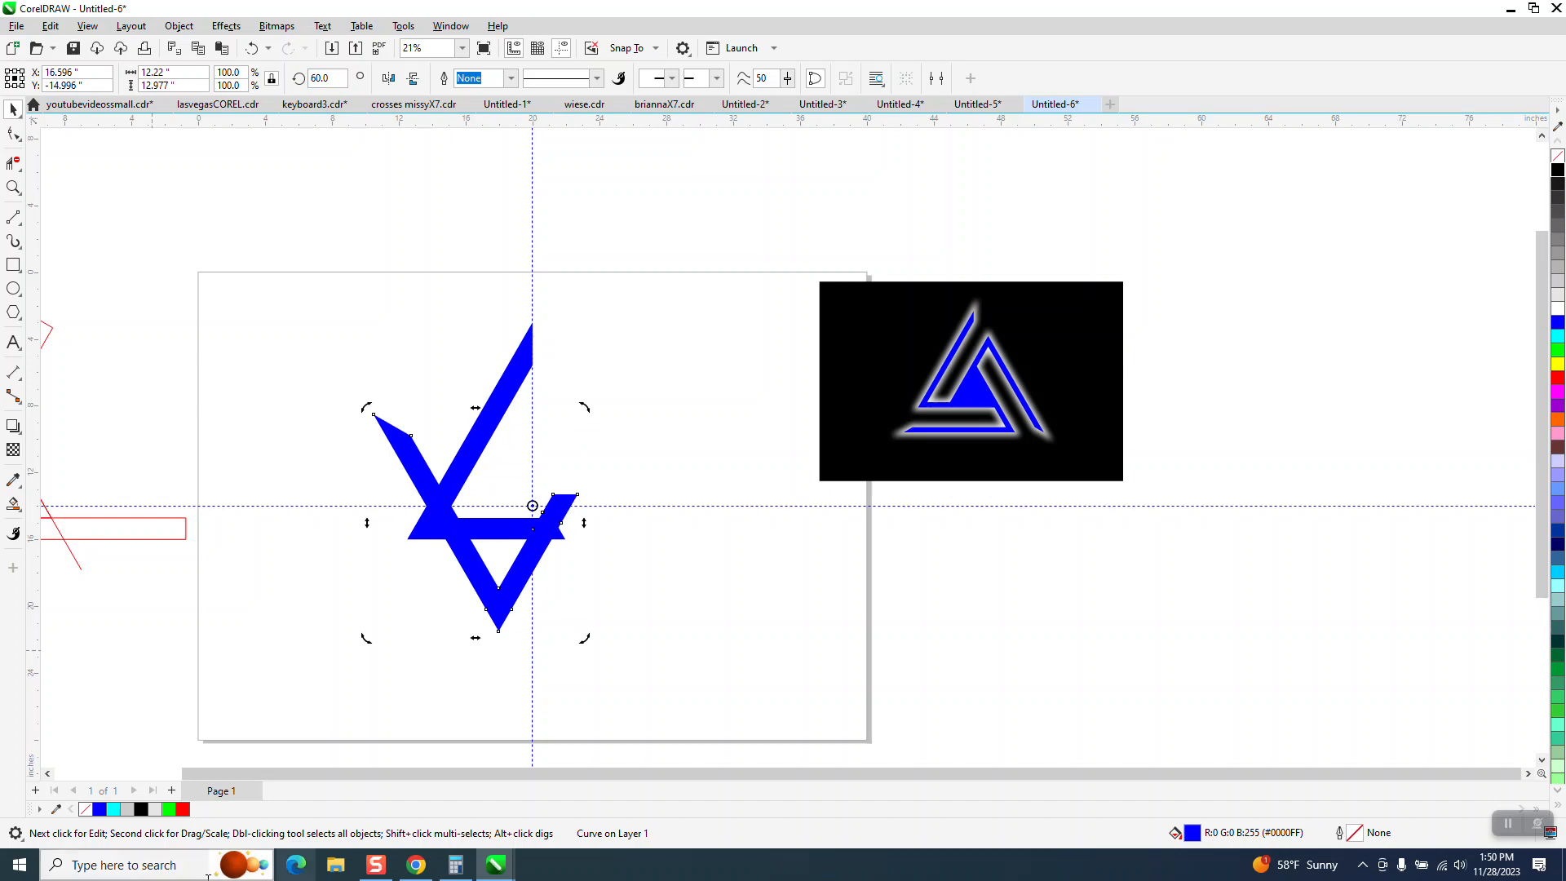
{"action": "left_click", "coordinate": [337, 80]}
{"action": "double_click", "coordinate": [336, 80]}
{"action": "type", "text": "120"}
{"action": "key", "text": "Return"}
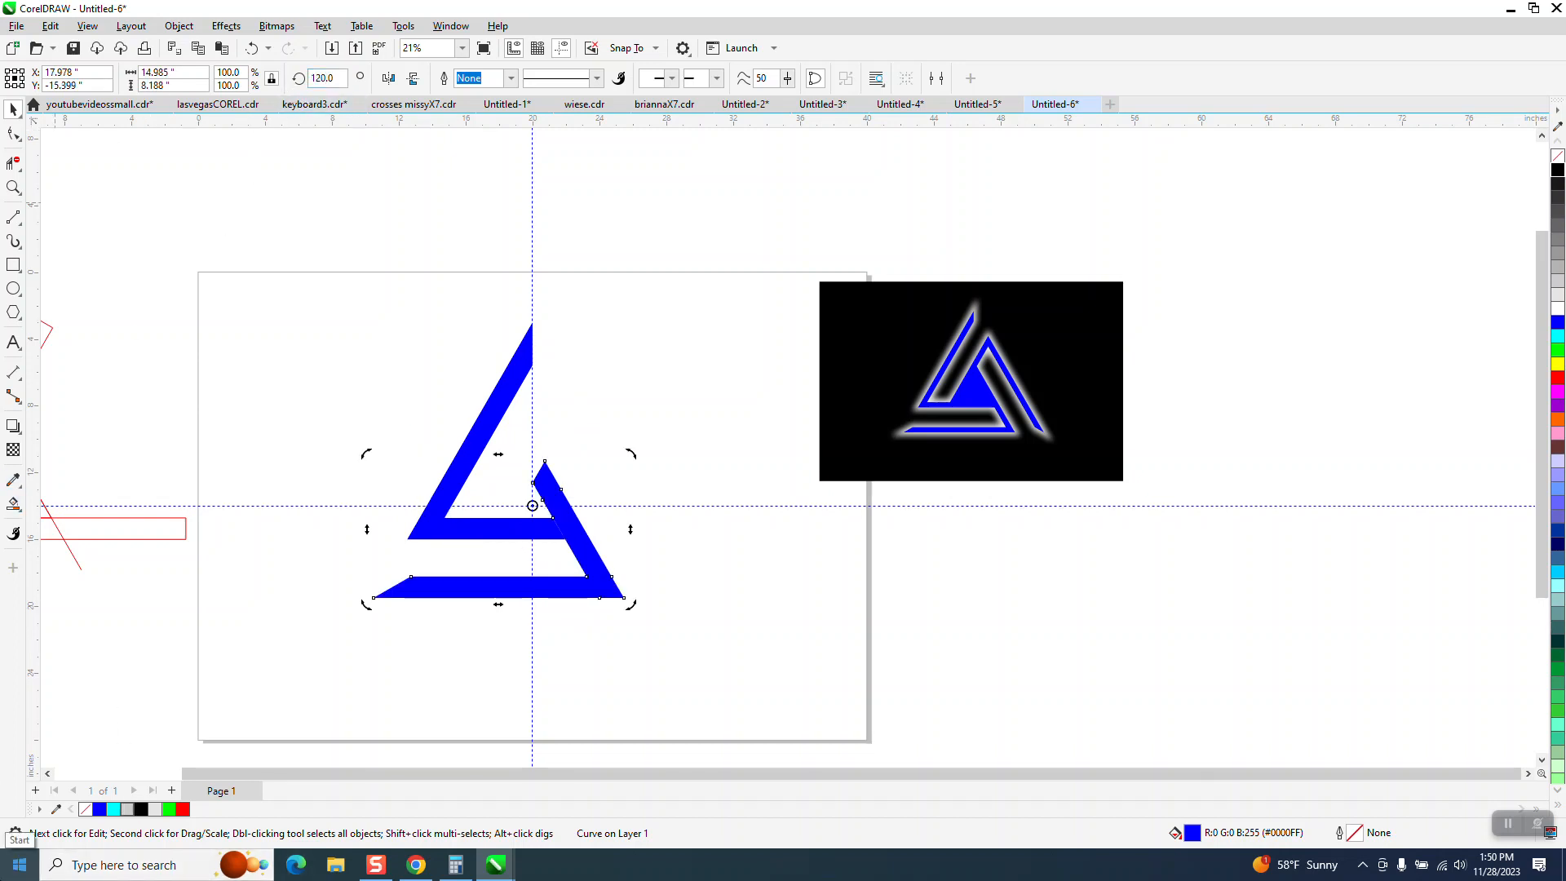
{"action": "key", "text": "ctrl+r"}
{"action": "key", "text": "Delete"}
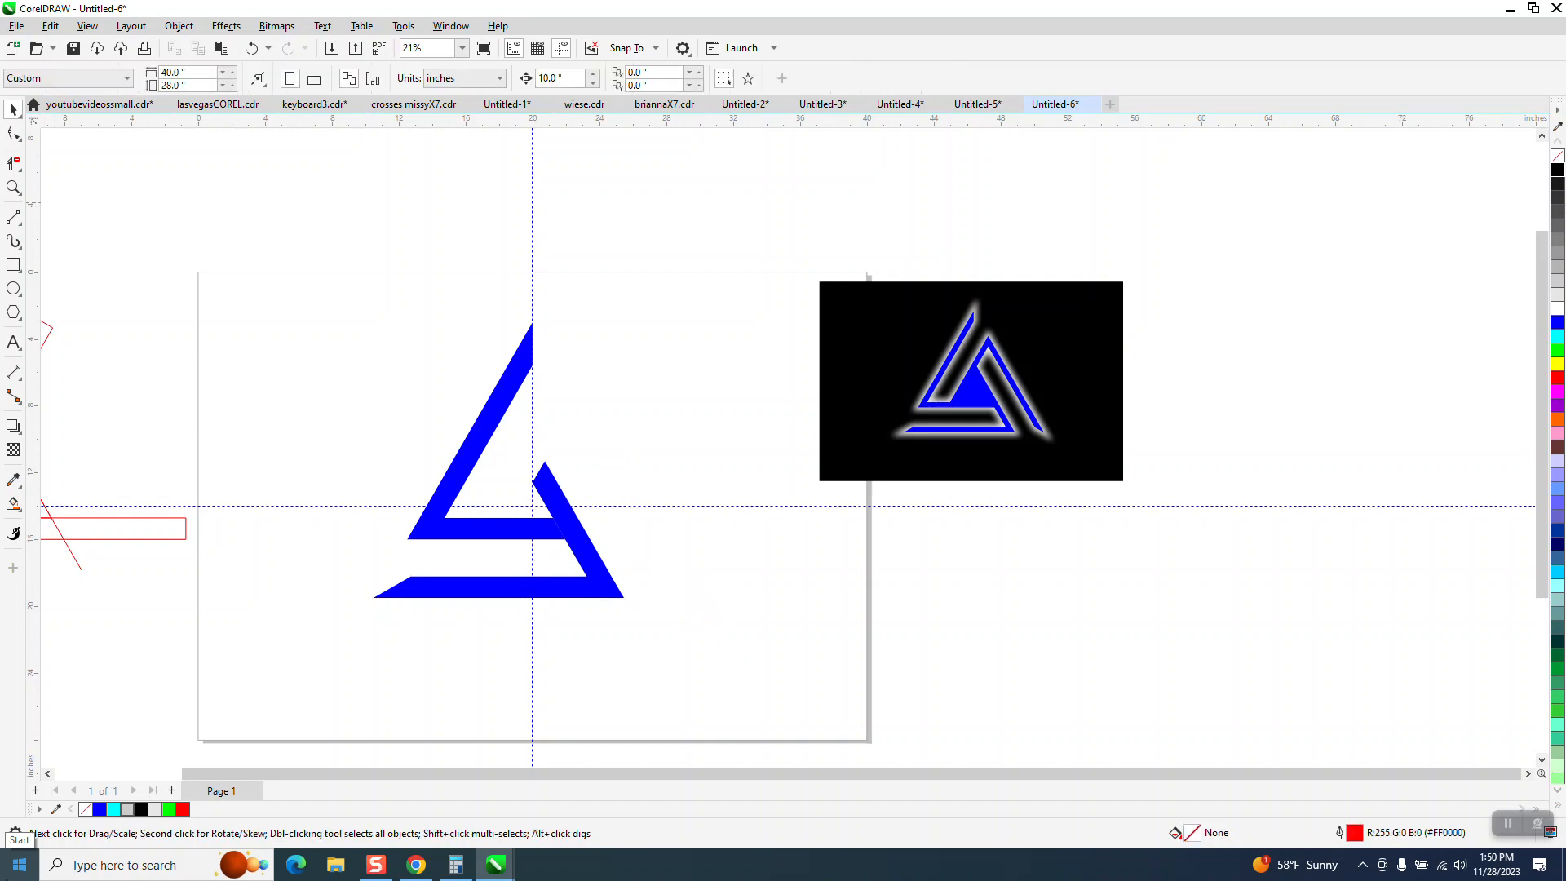
Make a further copy of the blue shape rotated to 240 degrees about the same centre.
{"action": "left_click", "coordinate": [598, 585]}
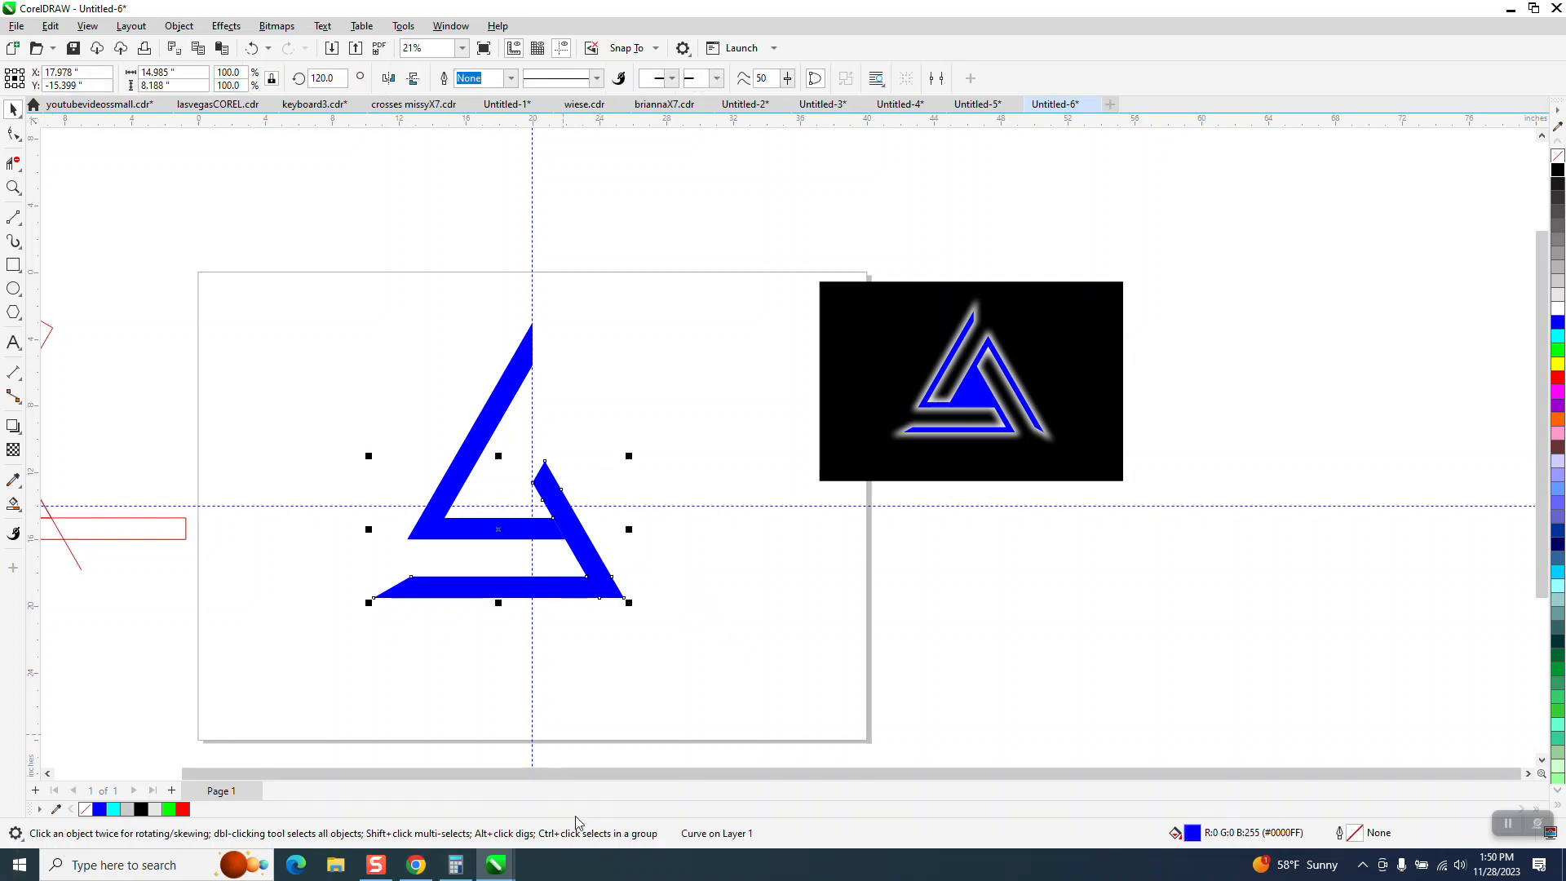
{"action": "left_click", "coordinate": [601, 581]}
{"action": "left_click_drag", "start_coordinate": [335, 80], "coordinate": [260, 91]}
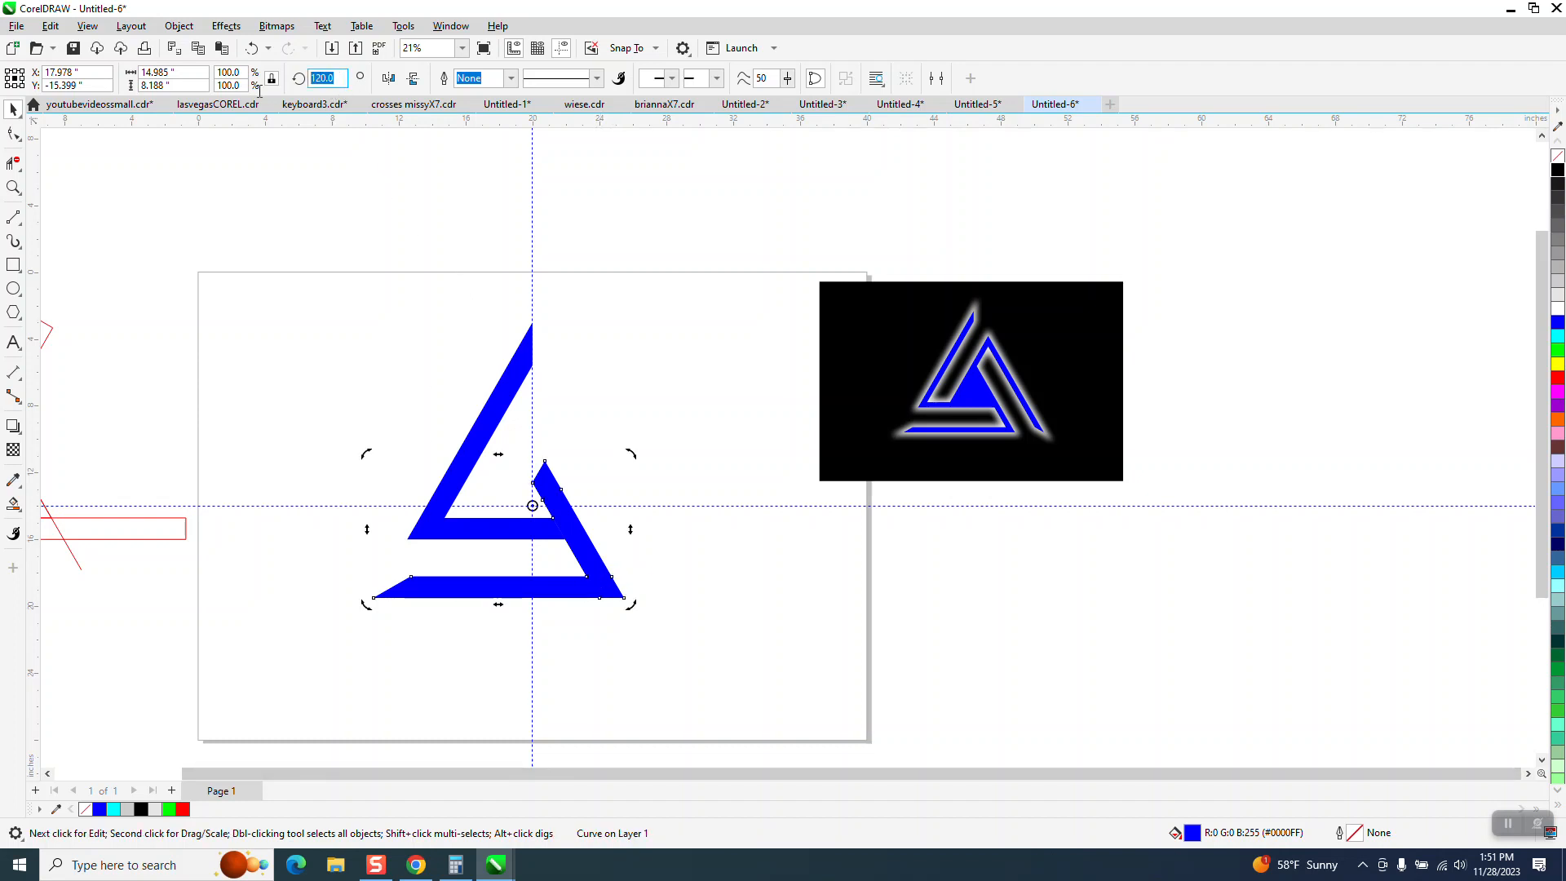
{"action": "type", "text": "240"}
{"action": "key", "text": "Return"}
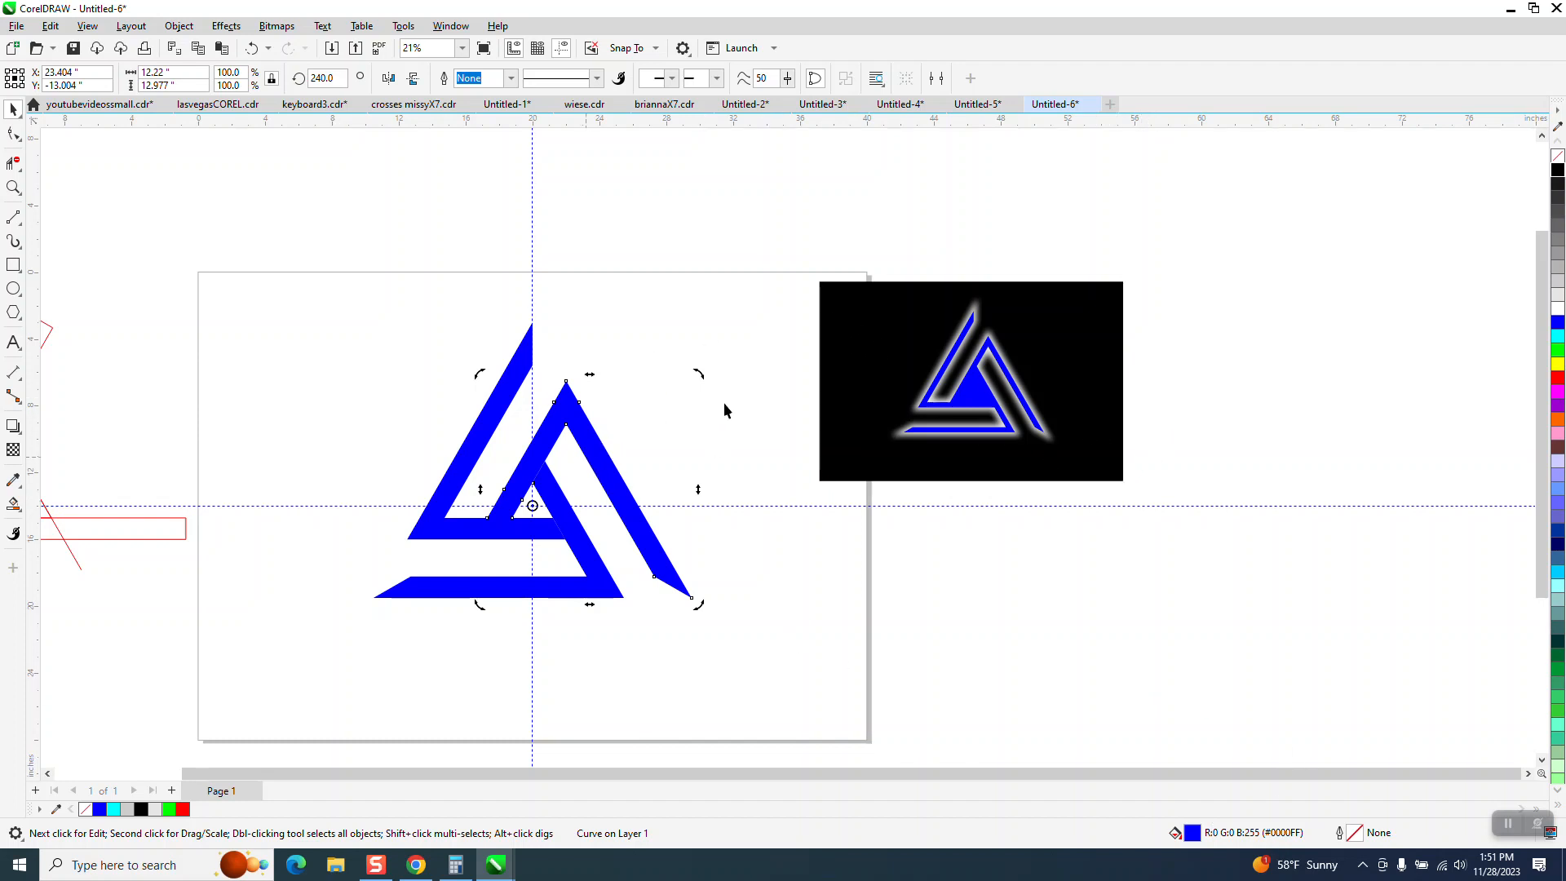
Move the black reference image clear of the page, up and to the right, and examine its solid central triangle.
{"action": "left_click_drag", "start_coordinate": [799, 272], "coordinate": [1196, 490]}
{"action": "left_click_drag", "start_coordinate": [983, 387], "coordinate": [1244, 280]}
{"action": "left_click", "coordinate": [13, 187]}
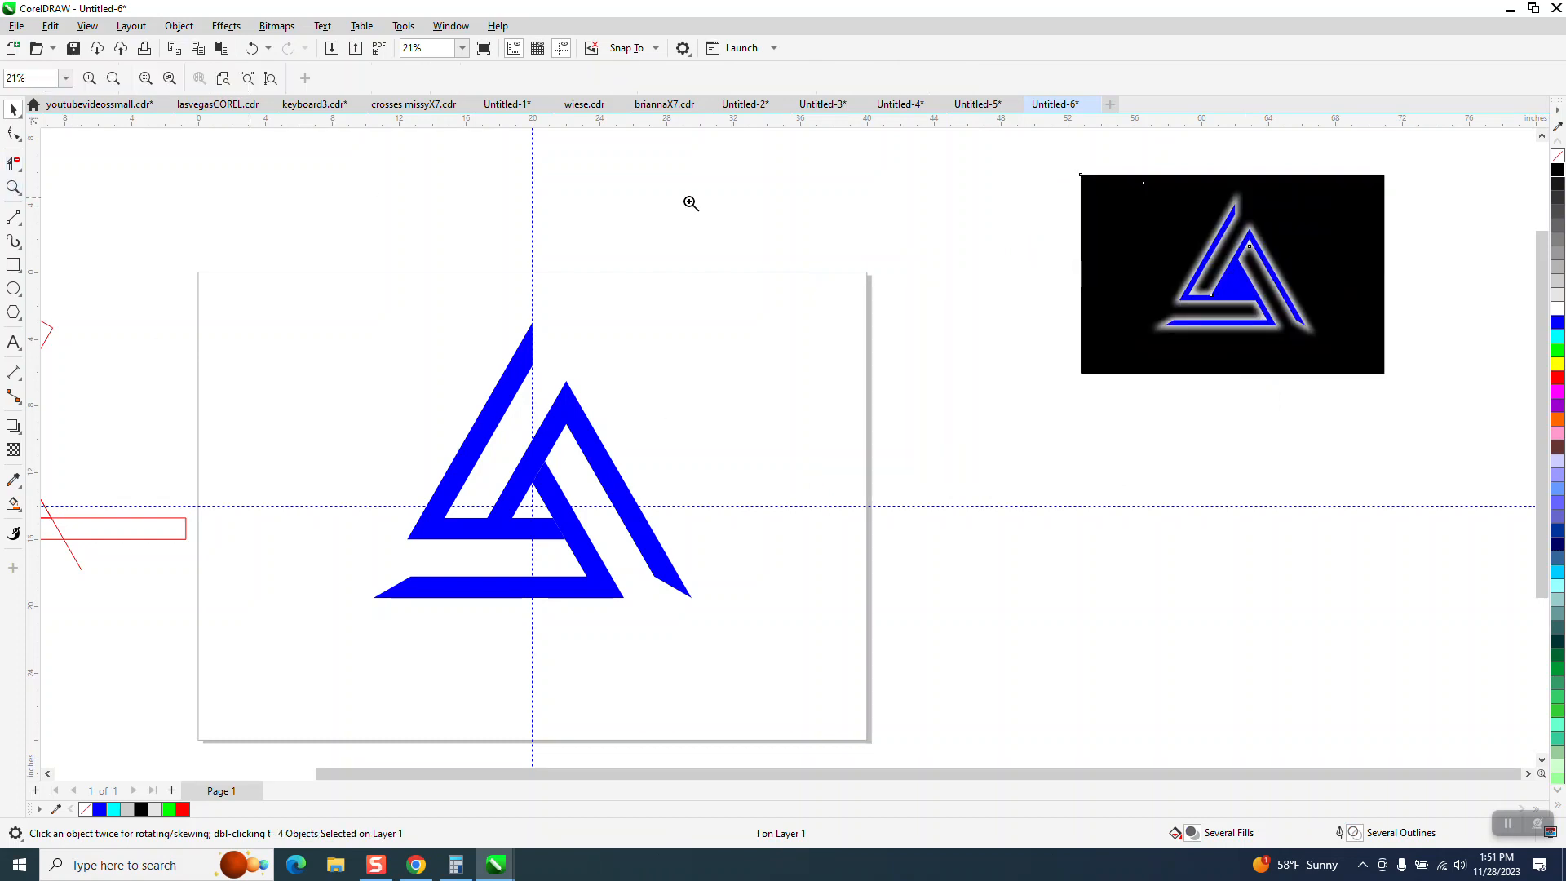
{"action": "left_click_drag", "start_coordinate": [1223, 213], "coordinate": [1311, 327]}
{"action": "scroll", "coordinate": [770, 301], "scroll_direction": "down", "scroll_amount": 3}
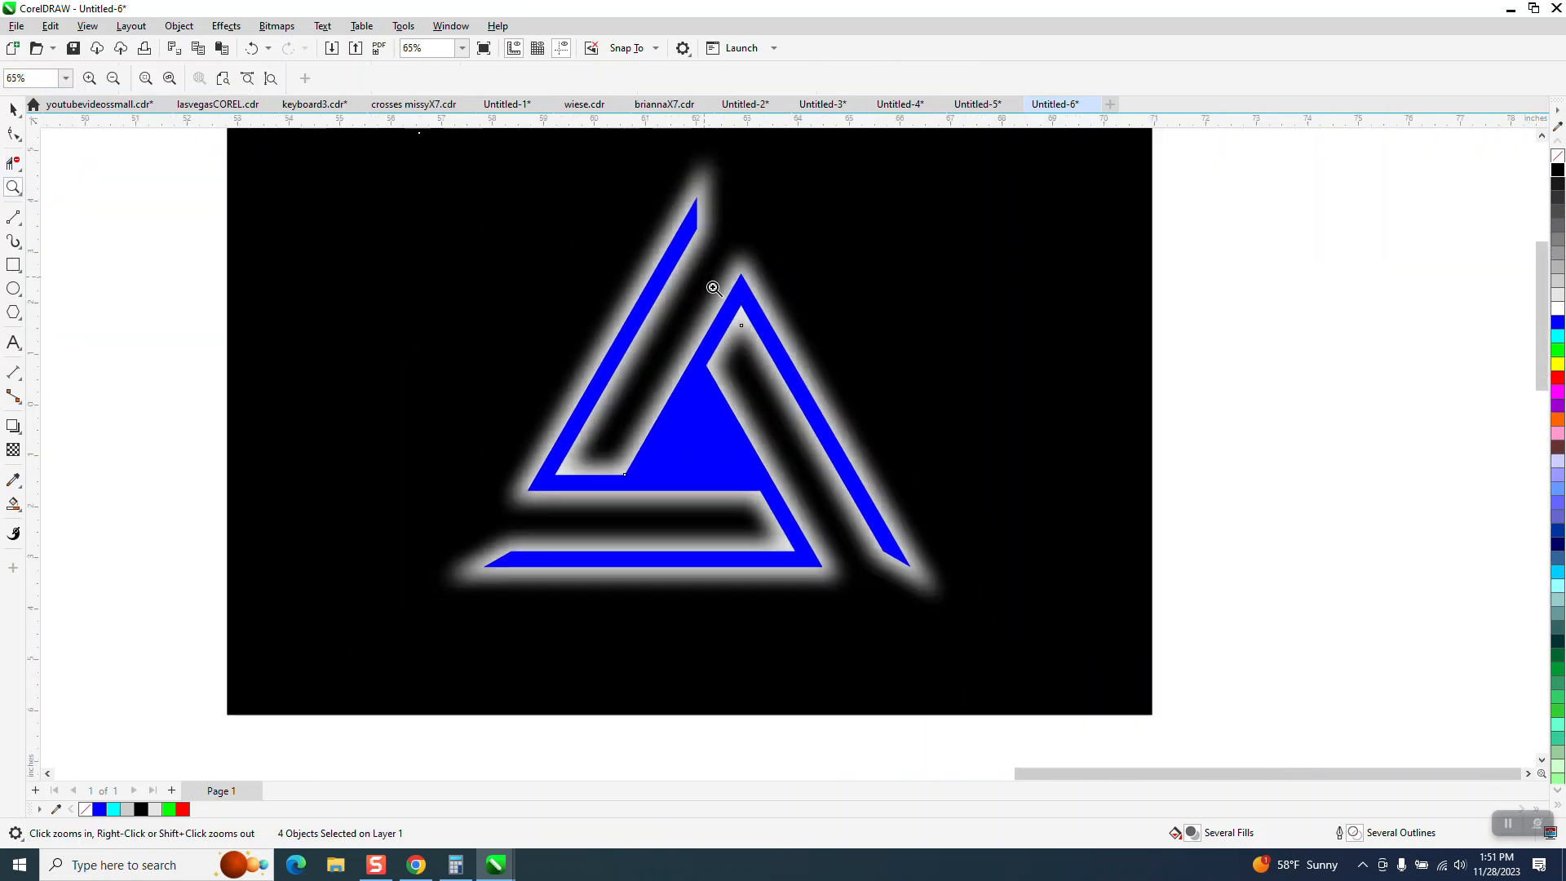
{"action": "scroll", "coordinate": [888, 360], "scroll_direction": "down", "scroll_amount": 2}
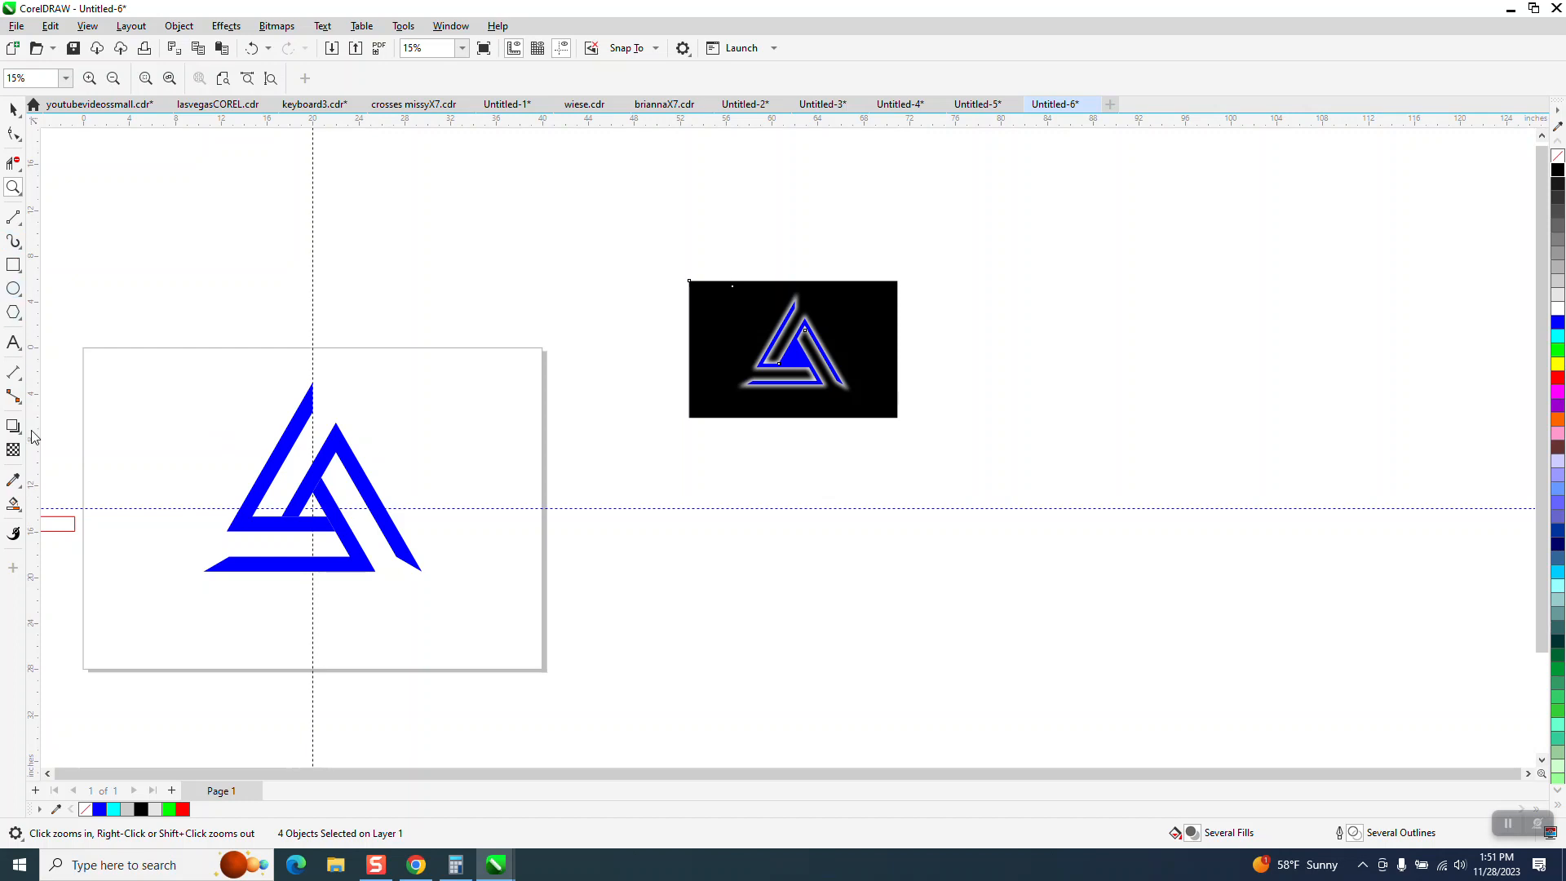
Smart-fill the open central triangle in blue with no outline and weld all the logo pieces into a single curve.
{"action": "left_click", "coordinate": [20, 511]}
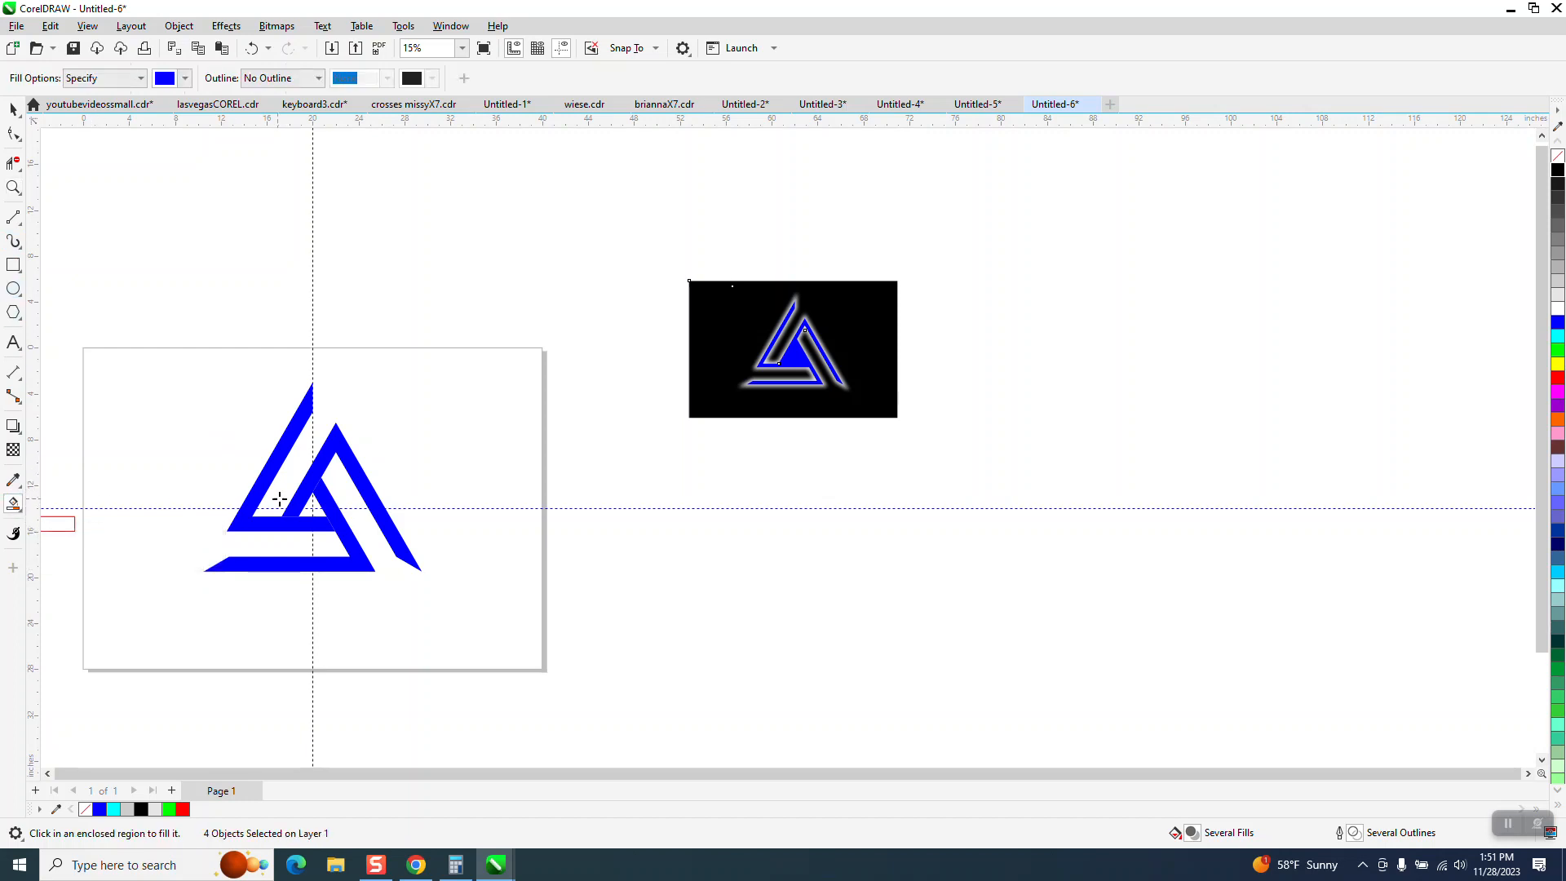
{"action": "left_click", "coordinate": [314, 506]}
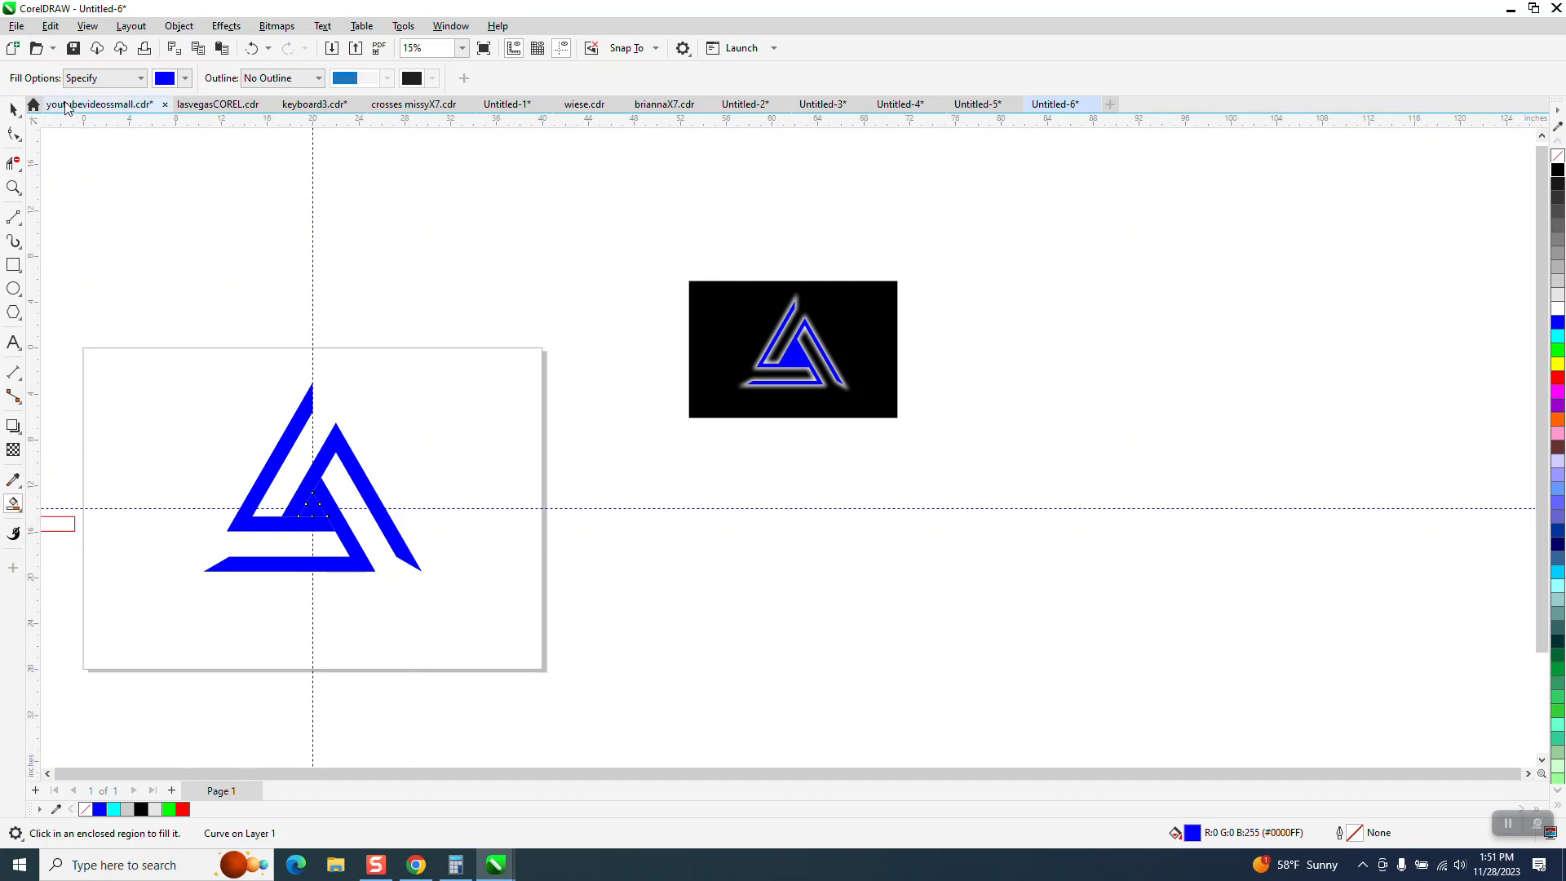
{"action": "left_click", "coordinate": [13, 109]}
{"action": "left_click_drag", "start_coordinate": [160, 356], "coordinate": [405, 576]}
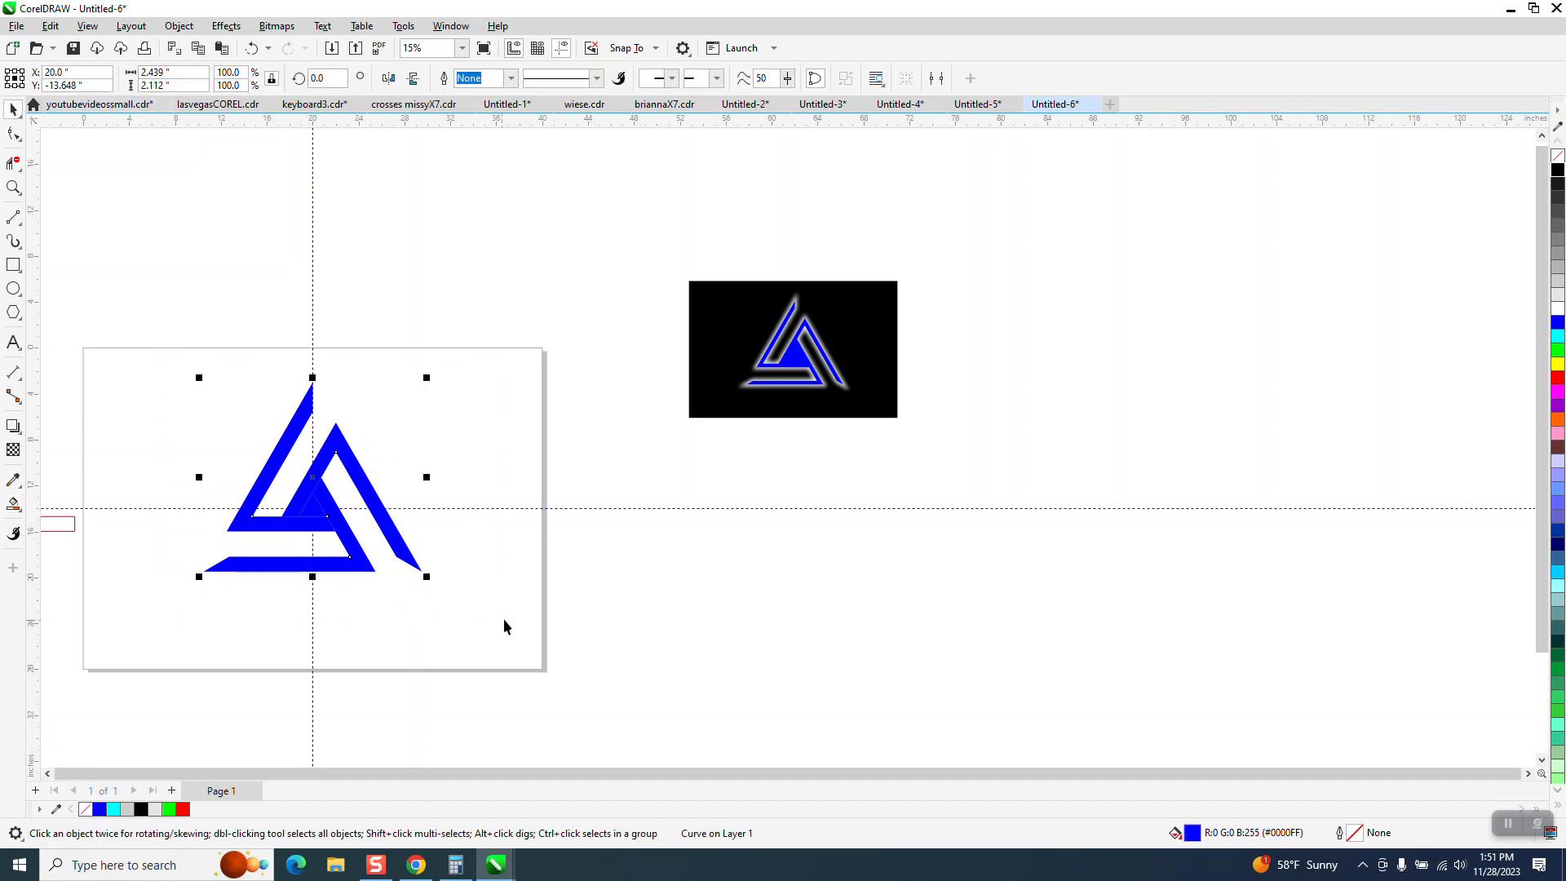
{"action": "left_click", "coordinate": [479, 79]}
{"action": "scroll", "coordinate": [441, 243], "scroll_direction": "down", "scroll_amount": 1}
{"action": "scroll", "coordinate": [428, 261], "scroll_direction": "down", "scroll_amount": 1}
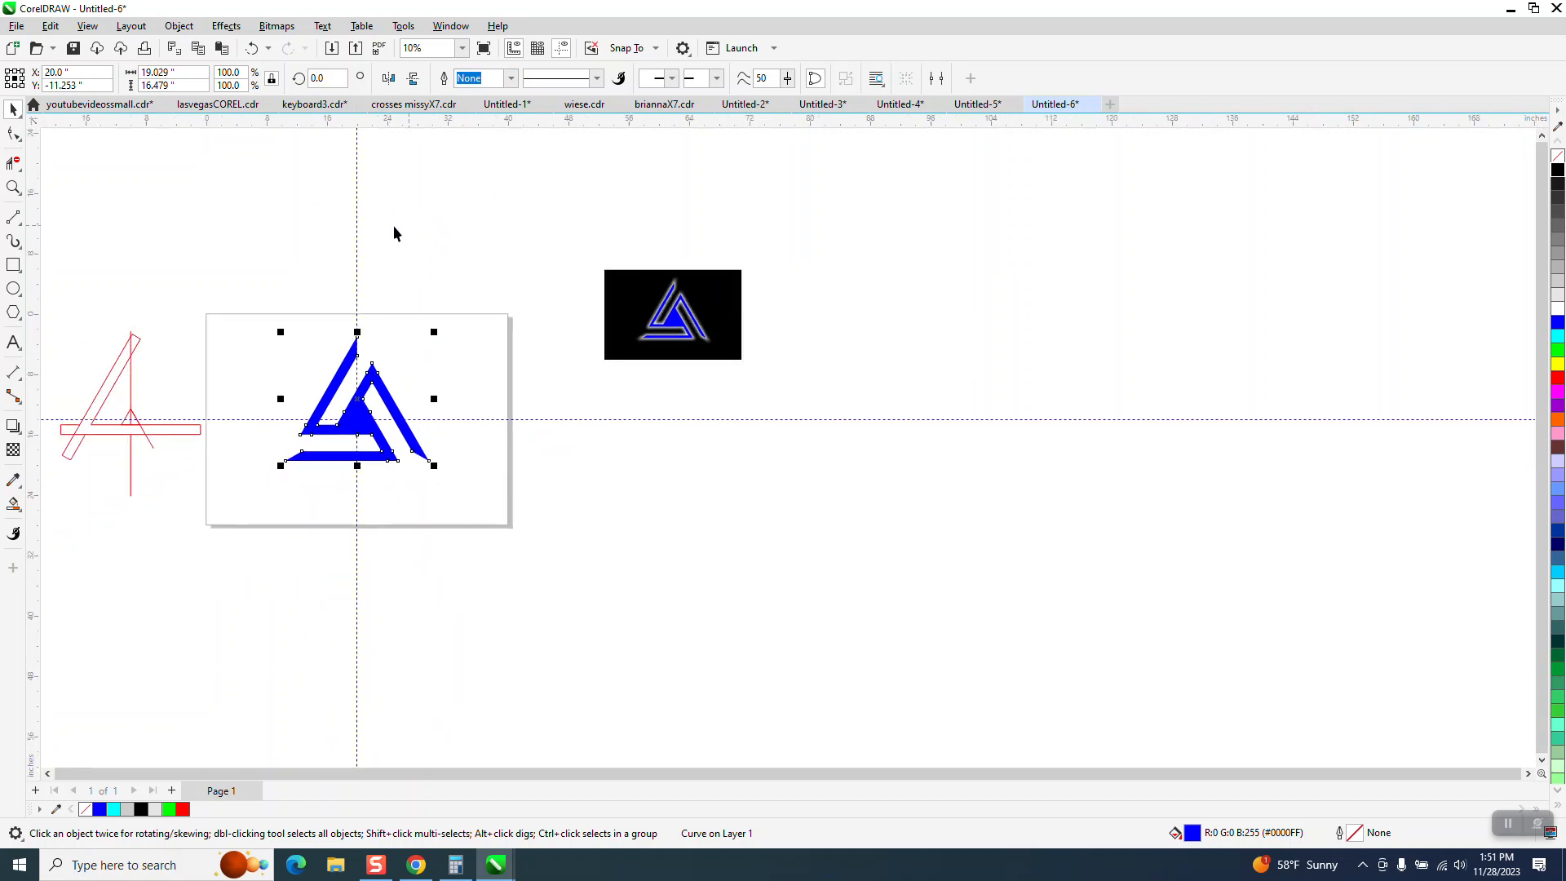
Hide the guidelines and draw a rectangle on the page enclosing the whole blue logo.
{"action": "left_click", "coordinate": [563, 50]}
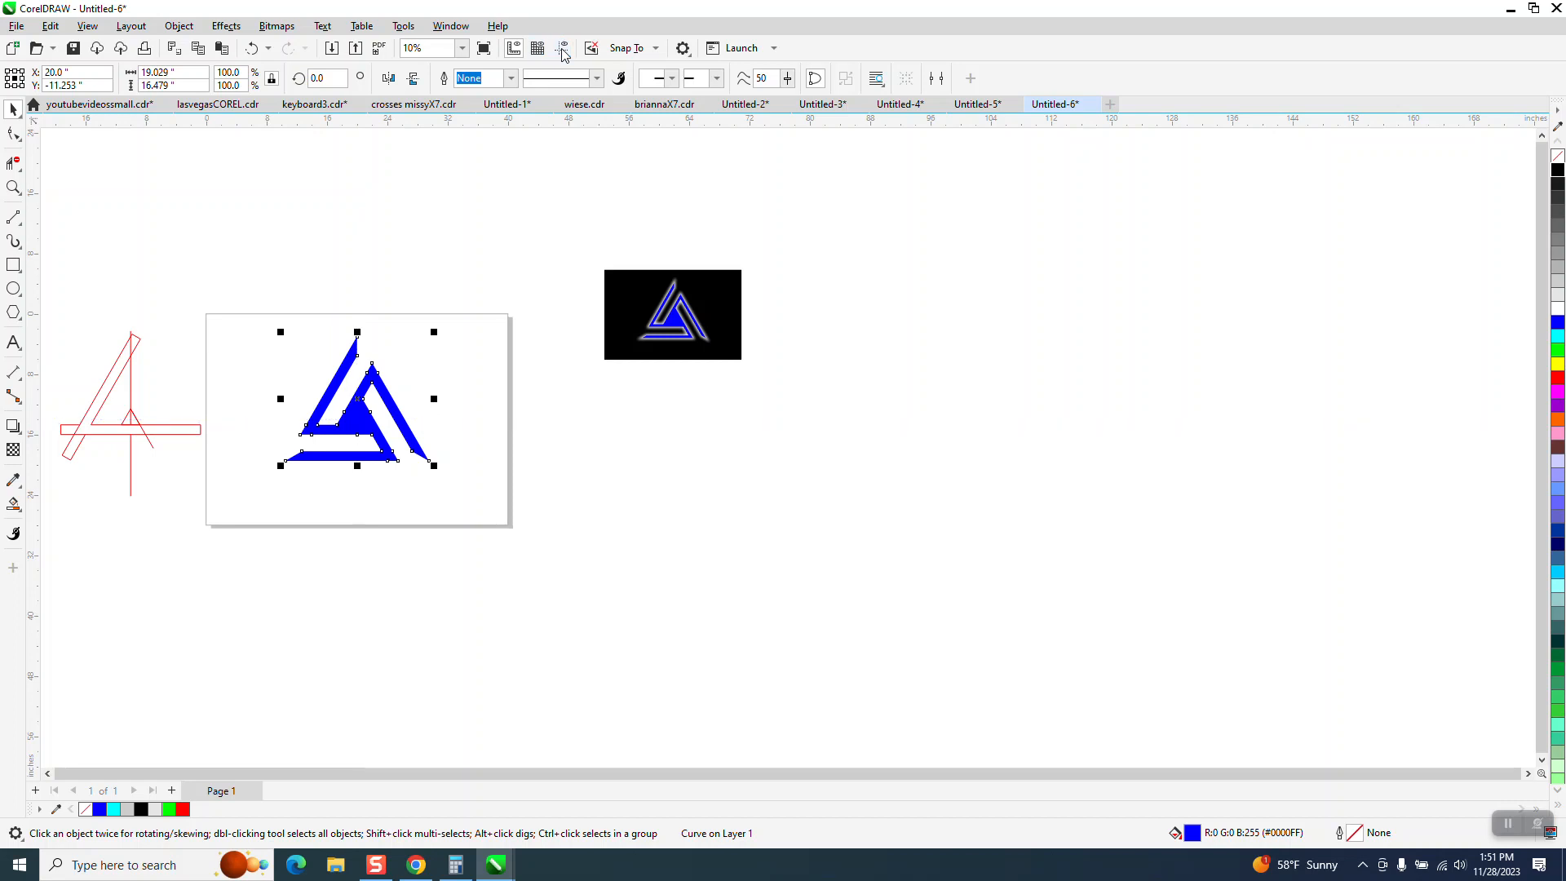
{"action": "left_click", "coordinate": [13, 188]}
{"action": "left_click_drag", "start_coordinate": [192, 284], "coordinate": [766, 549]}
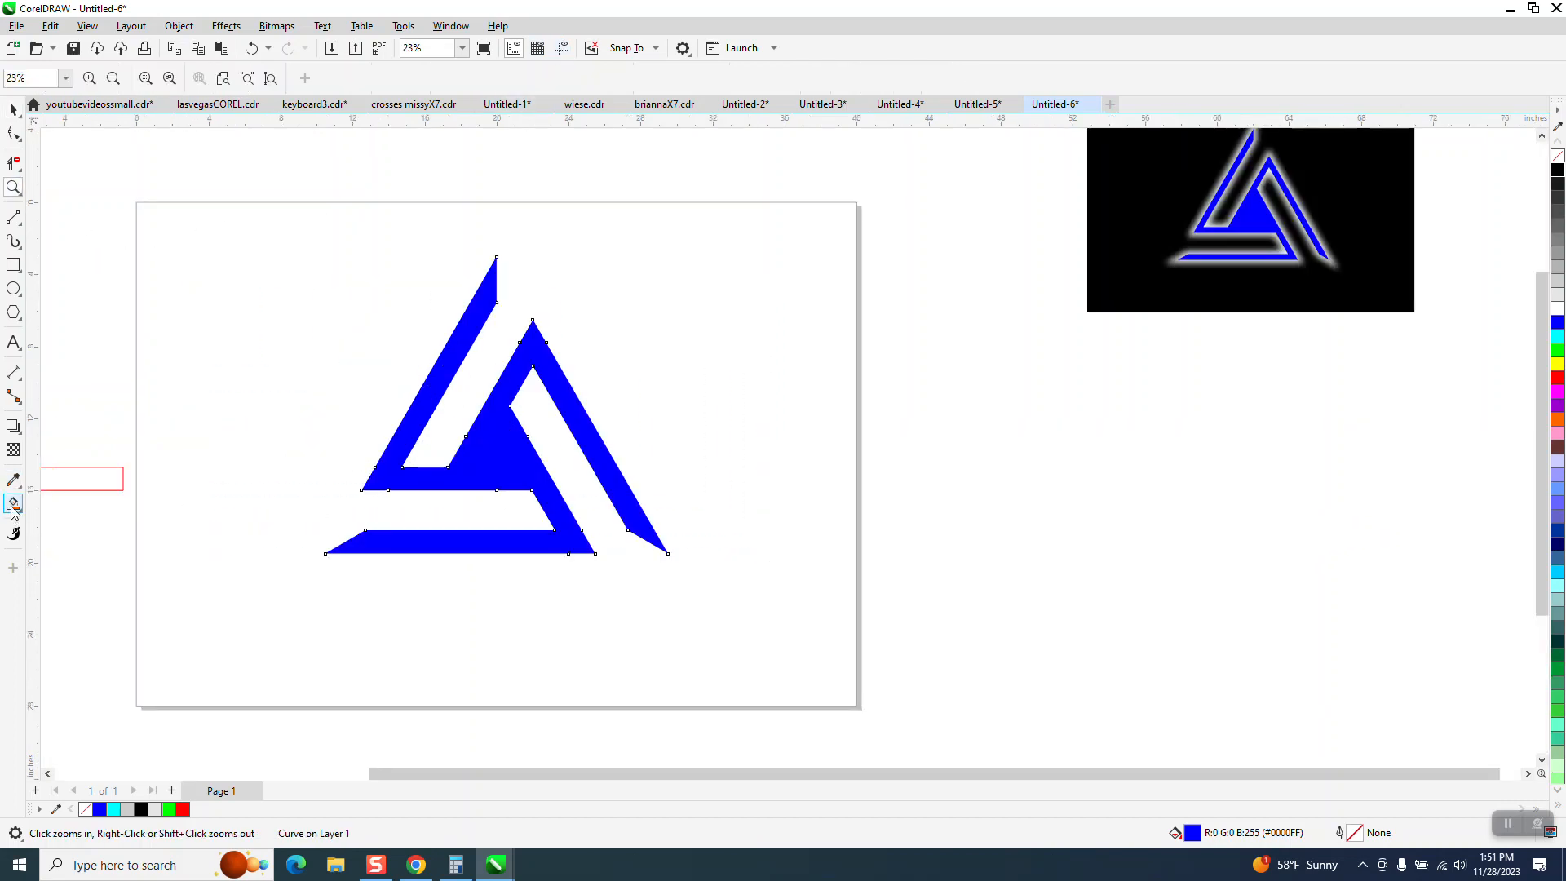
{"action": "left_click", "coordinate": [13, 265]}
{"action": "left_click_drag", "start_coordinate": [279, 234], "coordinate": [766, 629]}
Smart-fill the area between the rectangle and the logo in cyan and move the new shape about 30 inches to the right.
{"action": "left_click", "coordinate": [13, 506]}
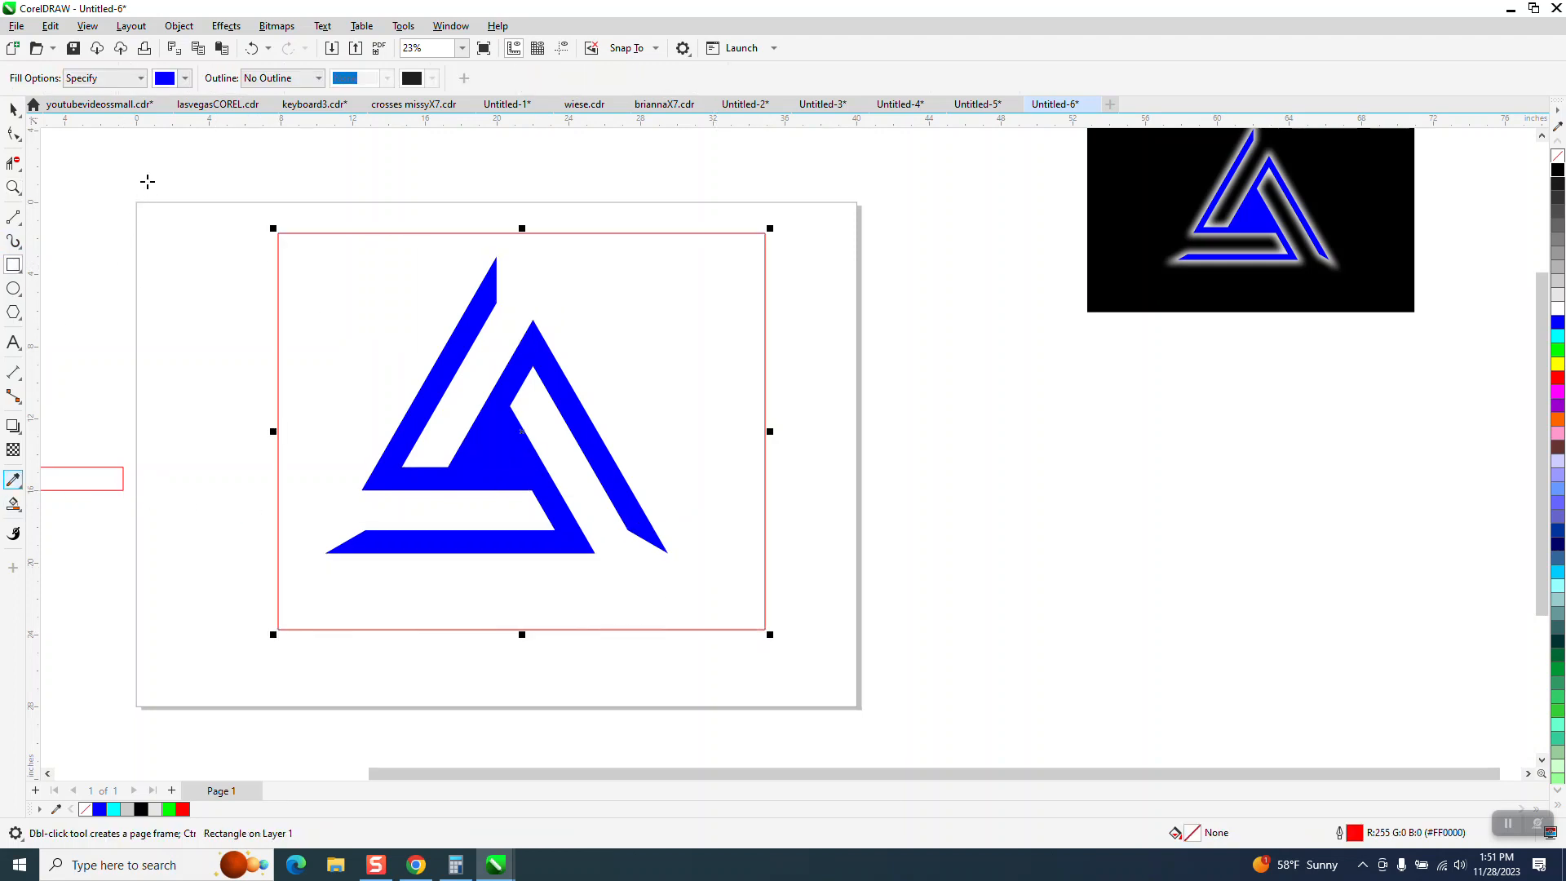
{"action": "left_click", "coordinate": [185, 78]}
{"action": "left_click", "coordinate": [254, 180]}
{"action": "left_click", "coordinate": [563, 298]}
{"action": "left_click", "coordinate": [565, 296]}
{"action": "left_click_drag", "start_coordinate": [545, 348], "coordinate": [1143, 410]}
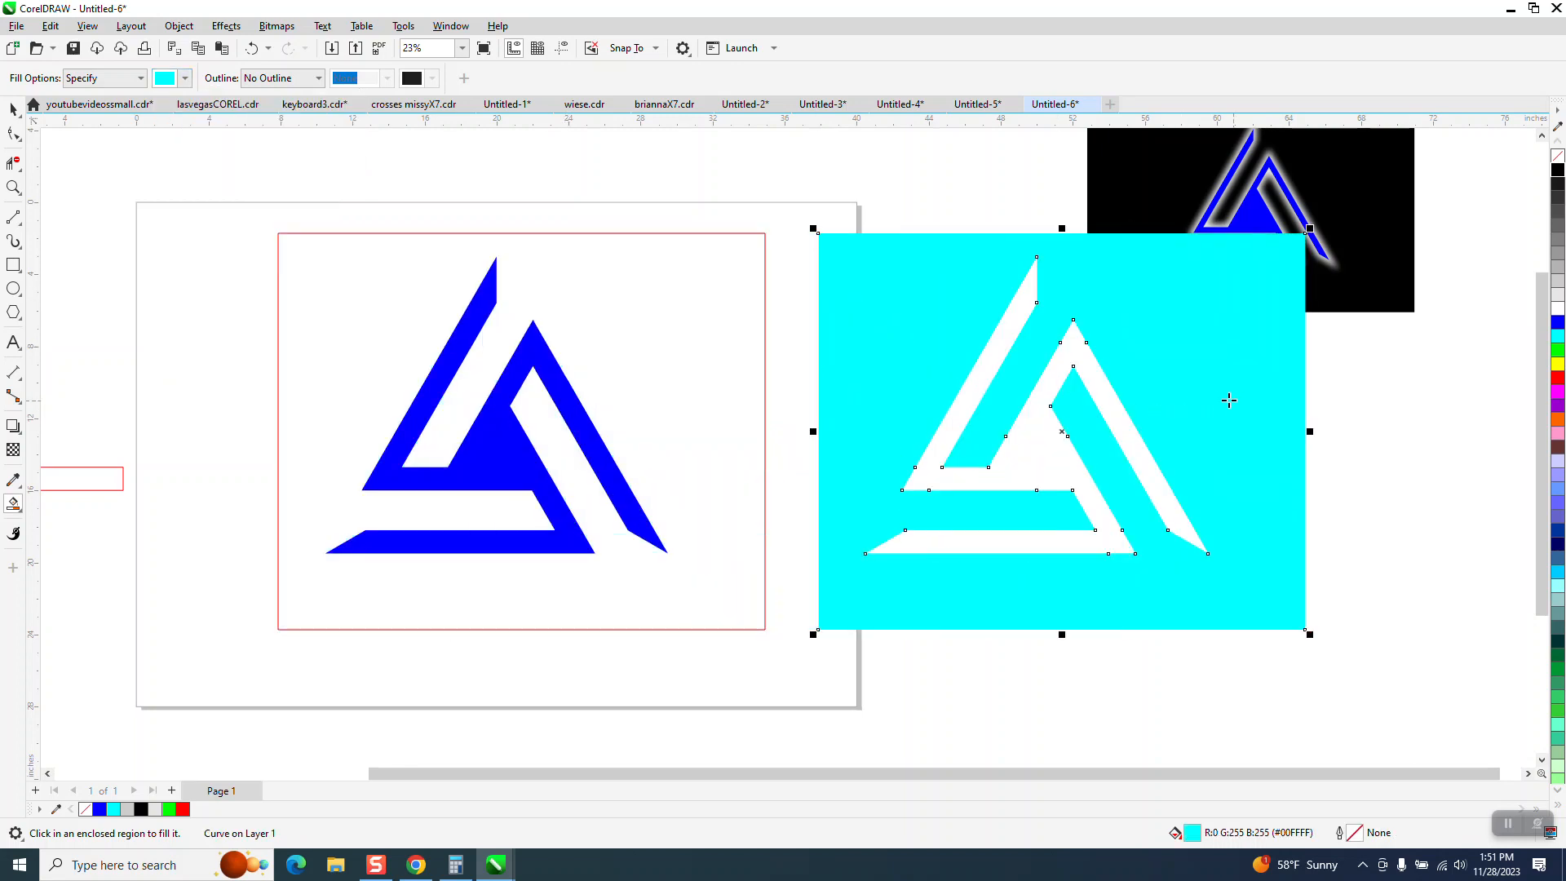
Smart-fill the logo-shaped opening in the cyan panel with cyan and move the new piece 30 inches down.
{"action": "left_click", "coordinate": [1164, 507]}
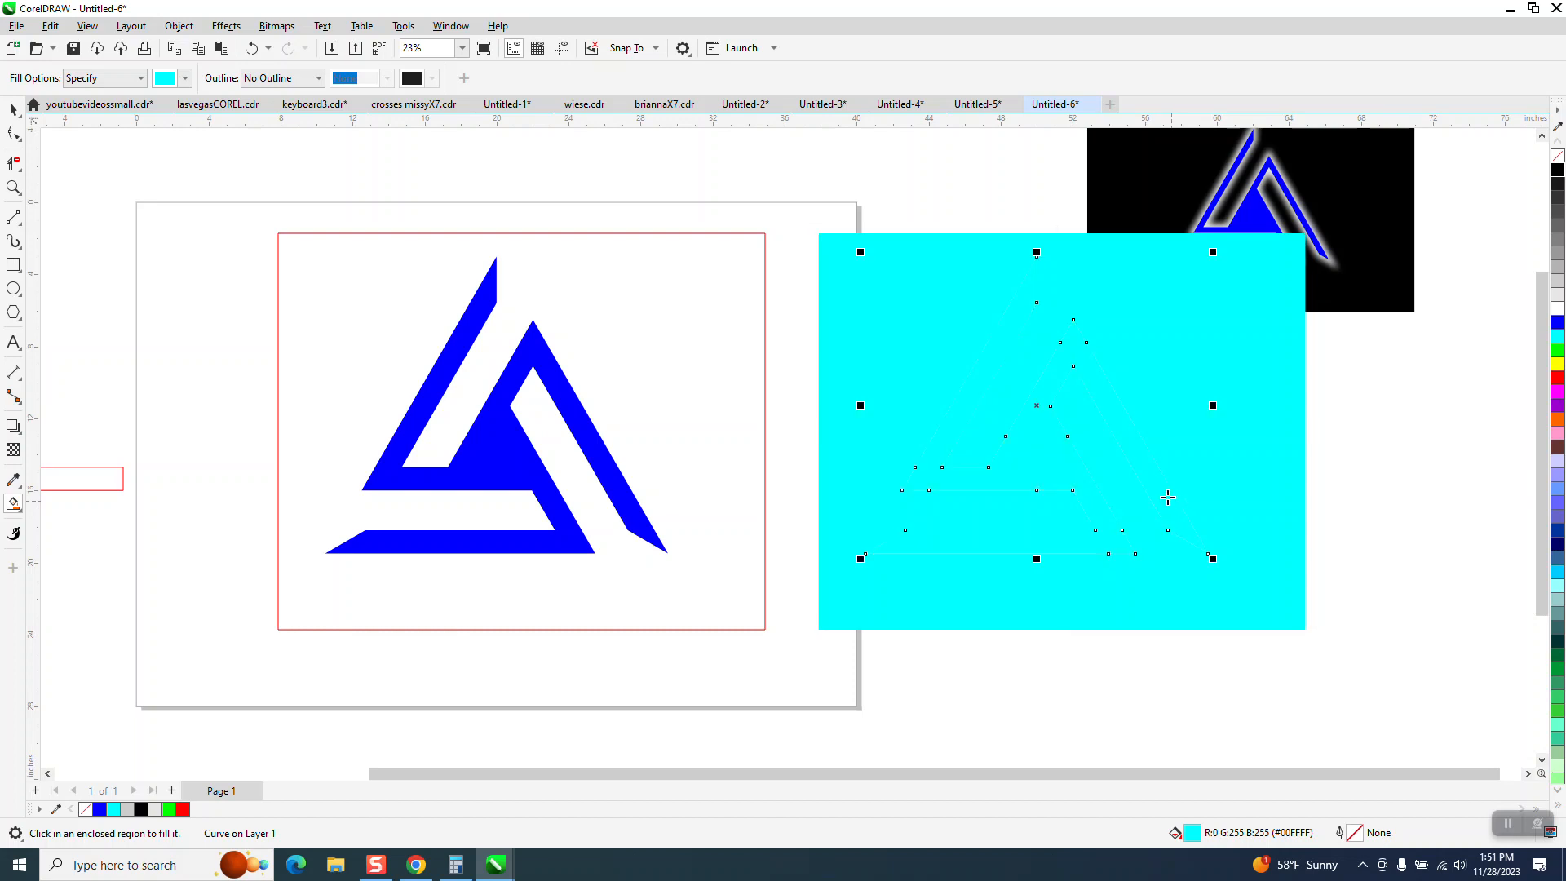
{"action": "scroll", "coordinate": [1011, 394], "scroll_direction": "down", "scroll_amount": 3}
{"action": "key", "text": "Down"}
{"action": "key", "text": "Down"}
{"action": "key", "text": "Down"}
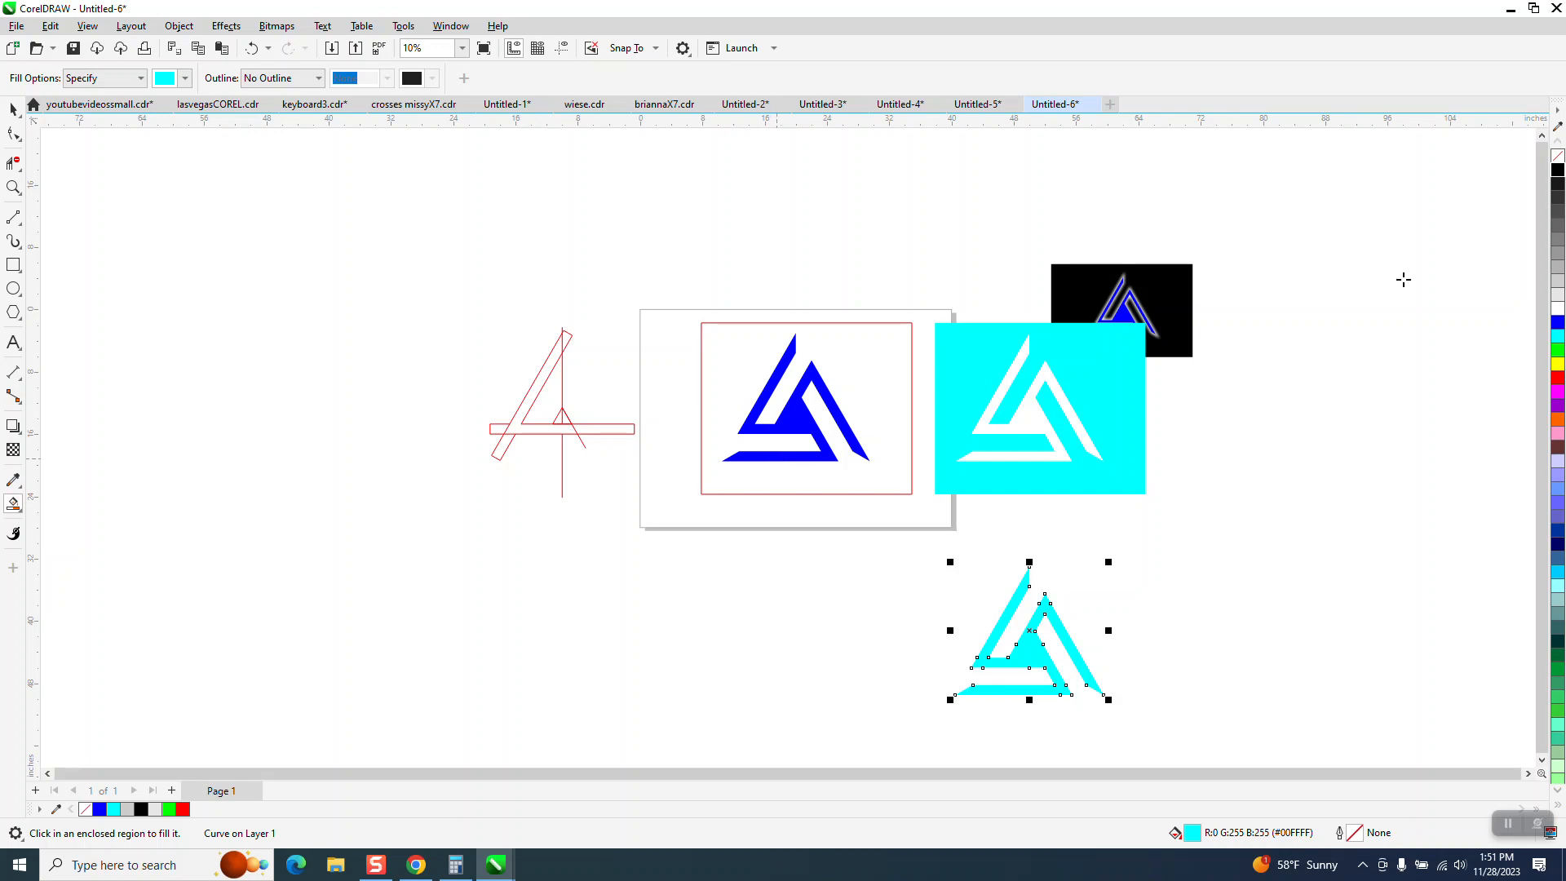
Remove the cyan logo's fill, give it a black outline, and open the Contour settings.
{"action": "left_click", "coordinate": [1557, 156]}
{"action": "right_click", "coordinate": [1558, 169]}
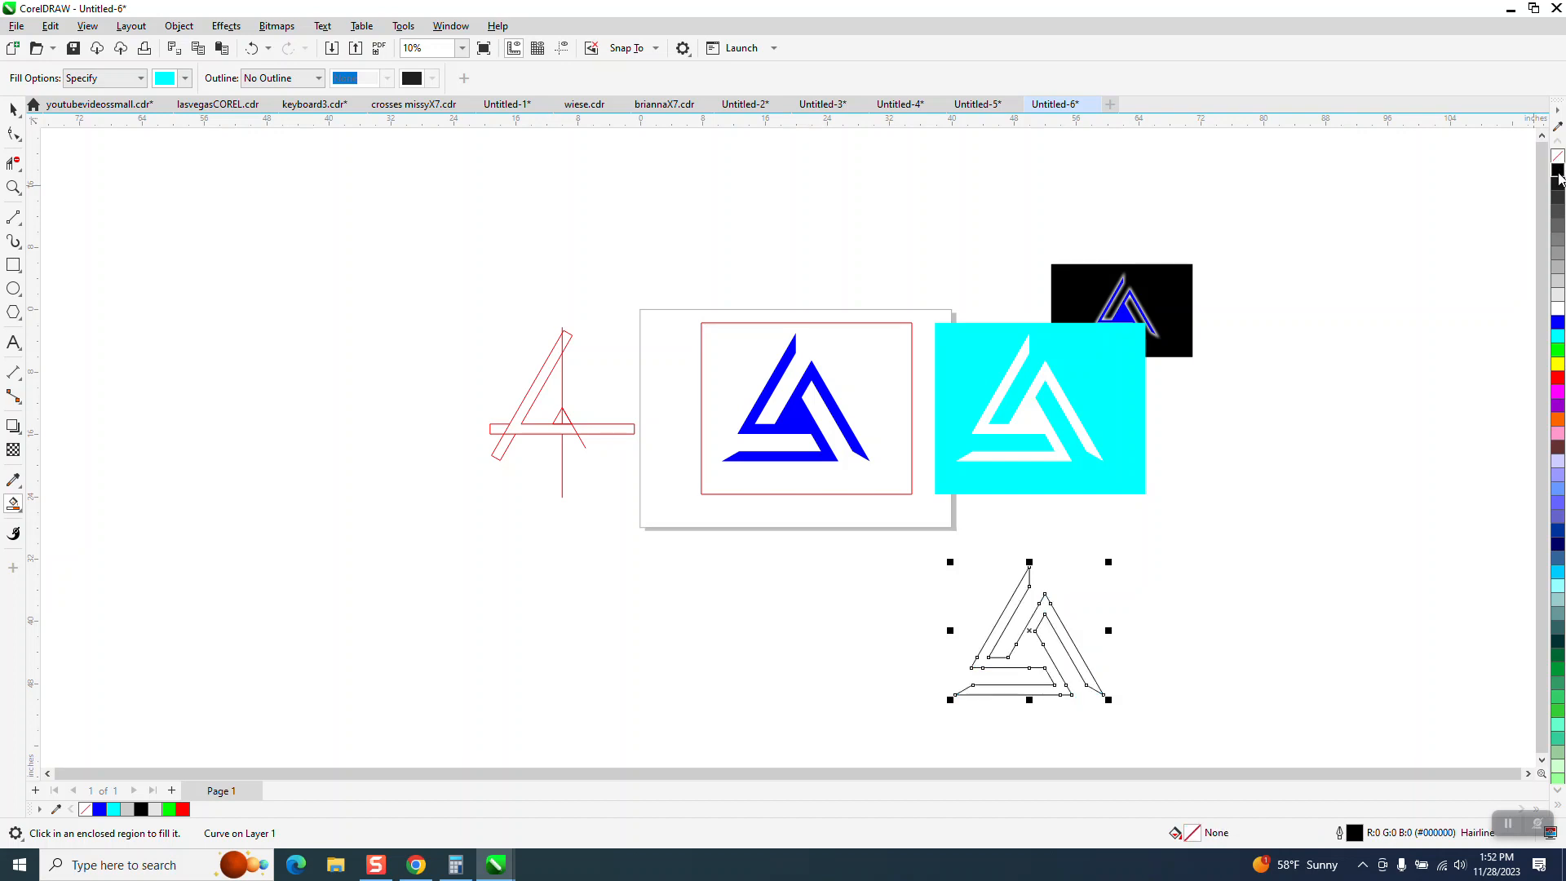
{"action": "left_click", "coordinate": [226, 26]}
{"action": "left_click", "coordinate": [280, 399]}
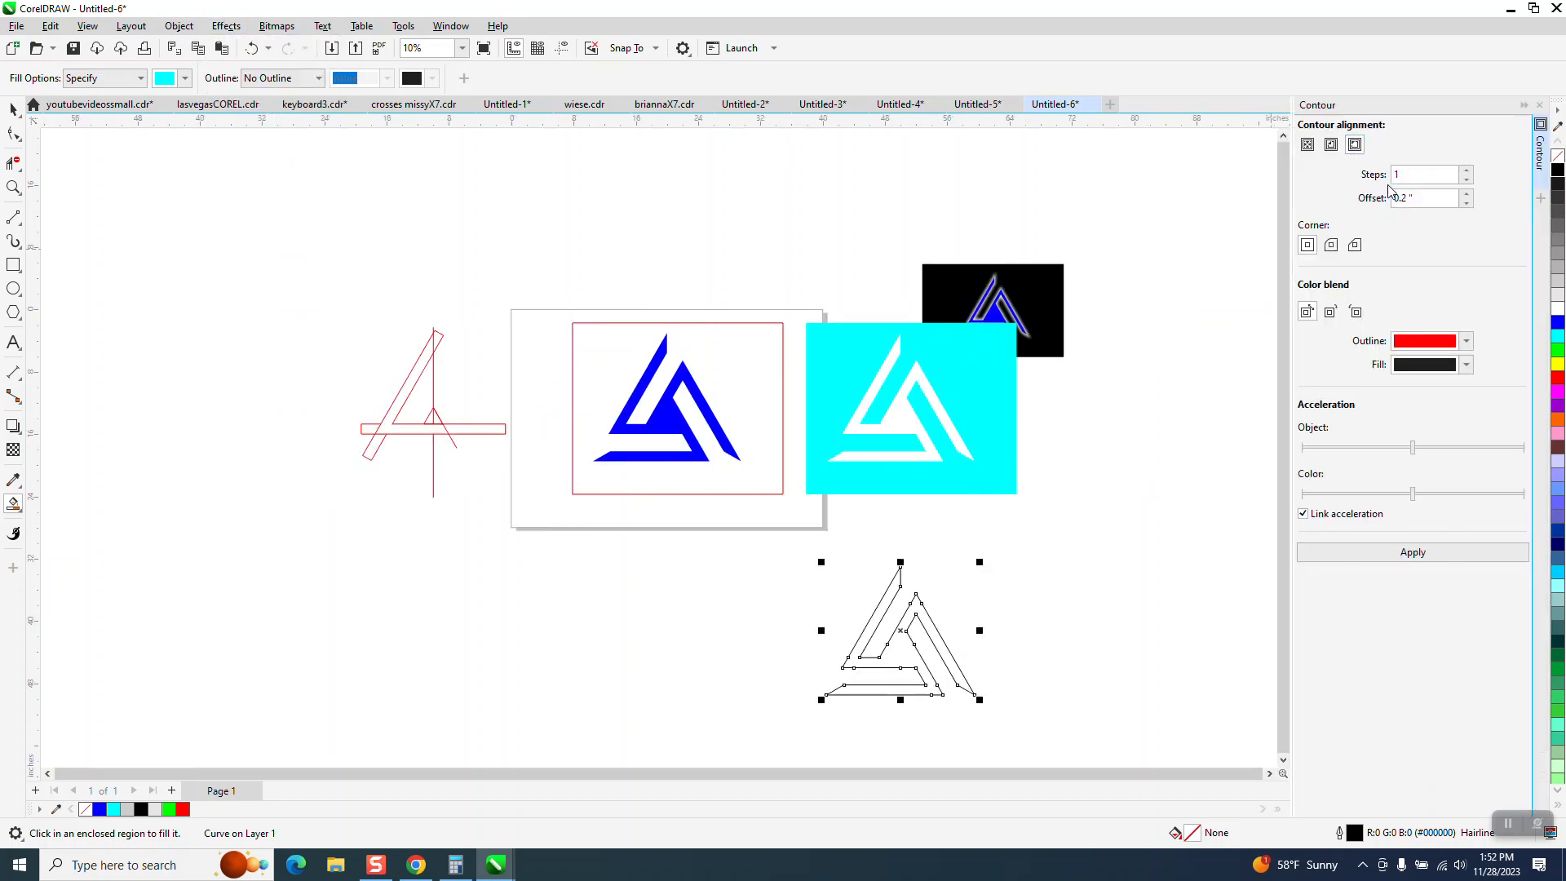
Try one-step outside contours of 0.2 and 0.05 inches on the logo outline, undoing each.
{"action": "left_click", "coordinate": [1415, 553]}
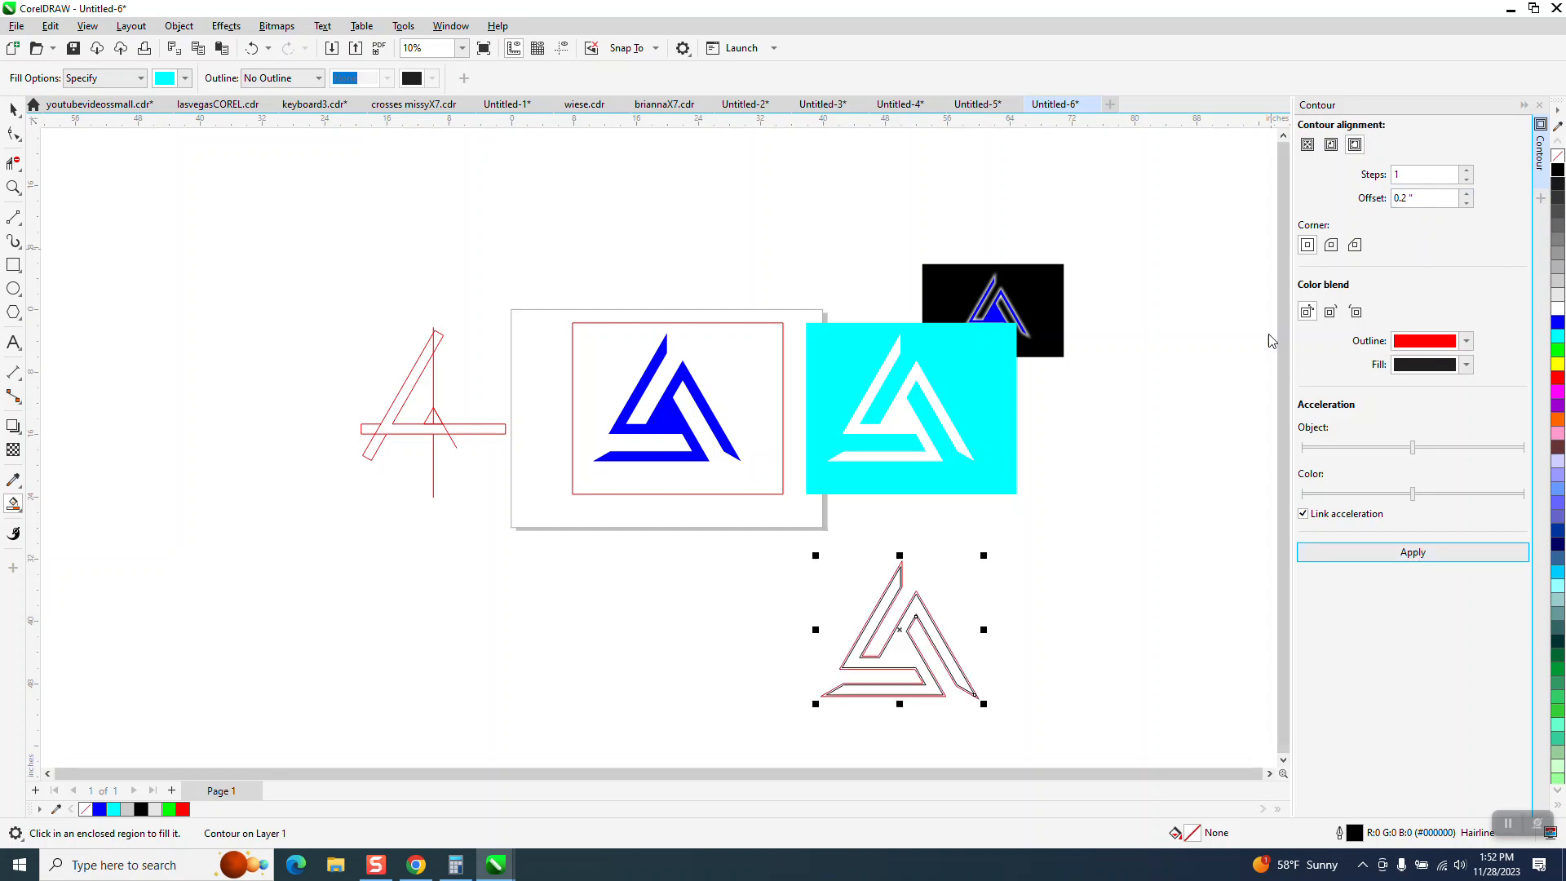
{"action": "left_click", "coordinate": [251, 48]}
{"action": "left_click_drag", "start_coordinate": [1438, 198], "coordinate": [1312, 219]}
{"action": "type", "text": ".0"}
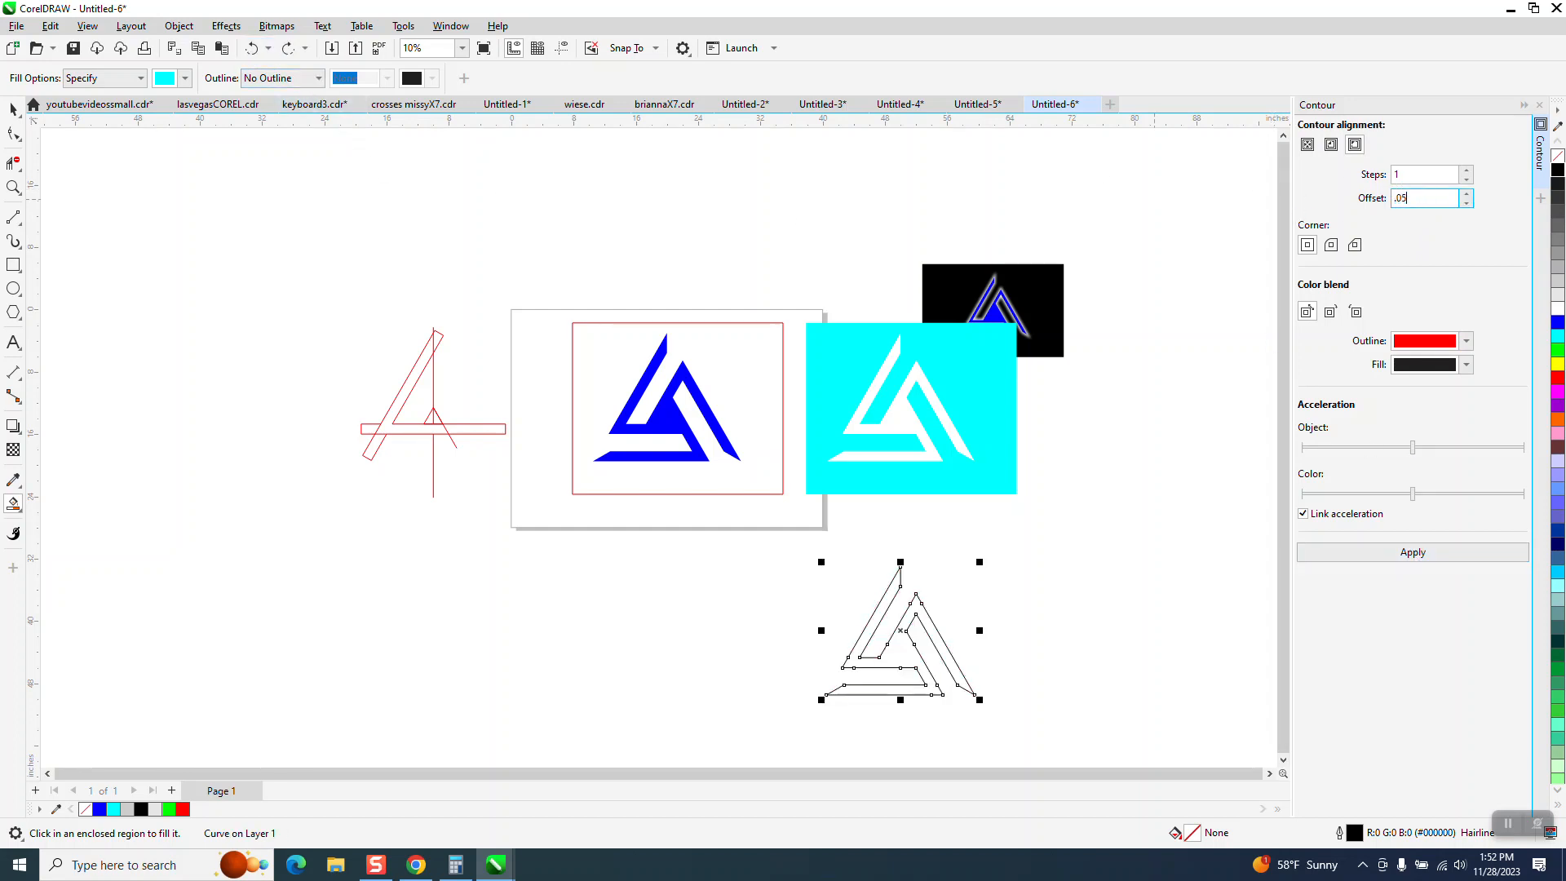
{"action": "type", "text": "5"}
{"action": "left_click", "coordinate": [1347, 556]}
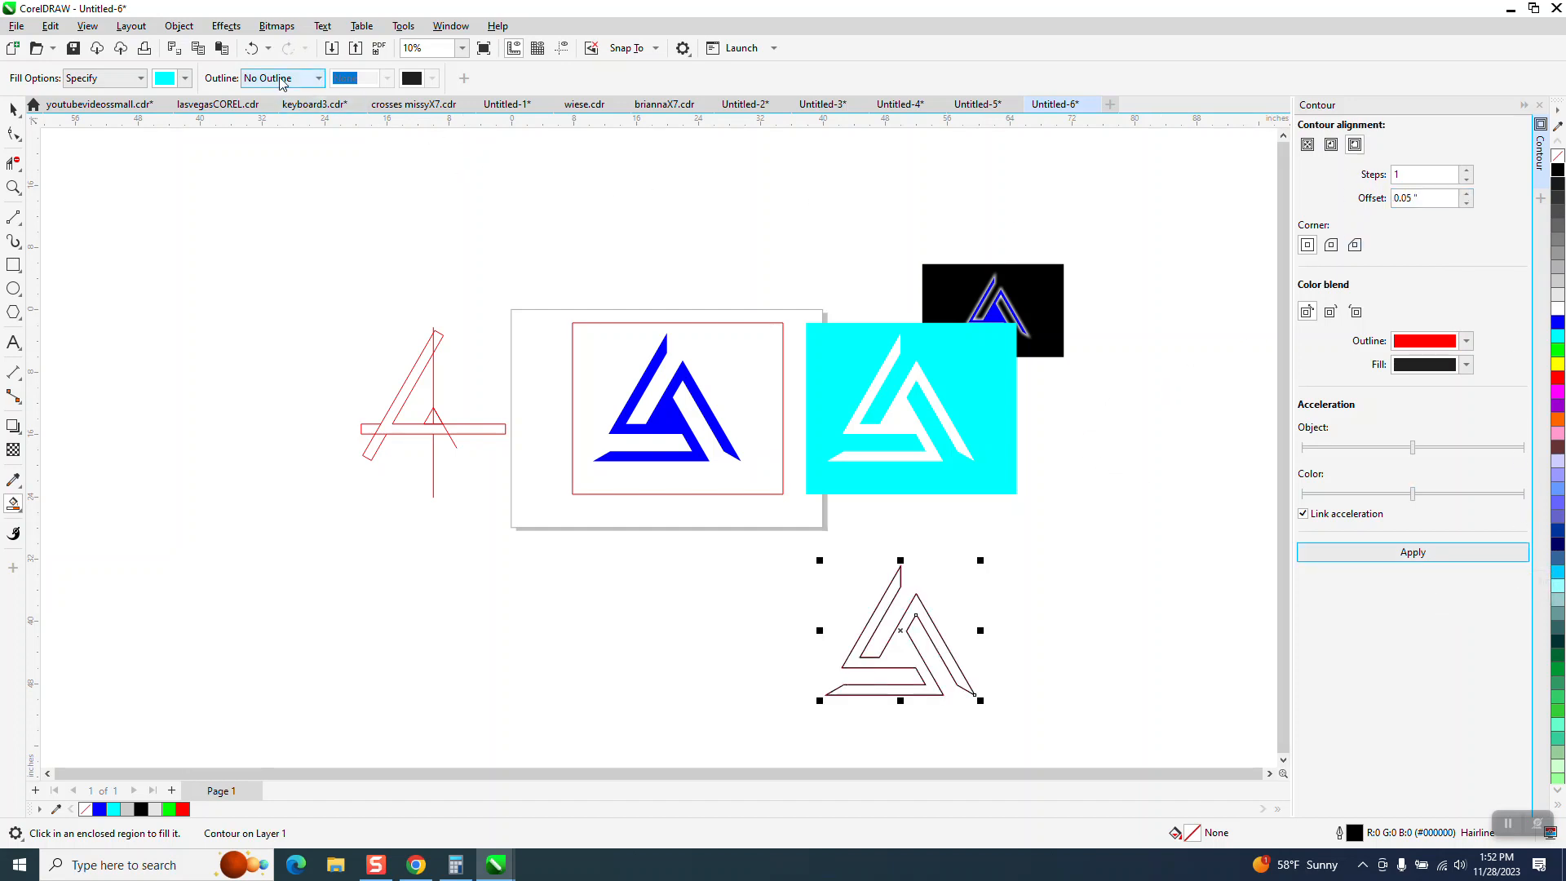
{"action": "left_click", "coordinate": [251, 48]}
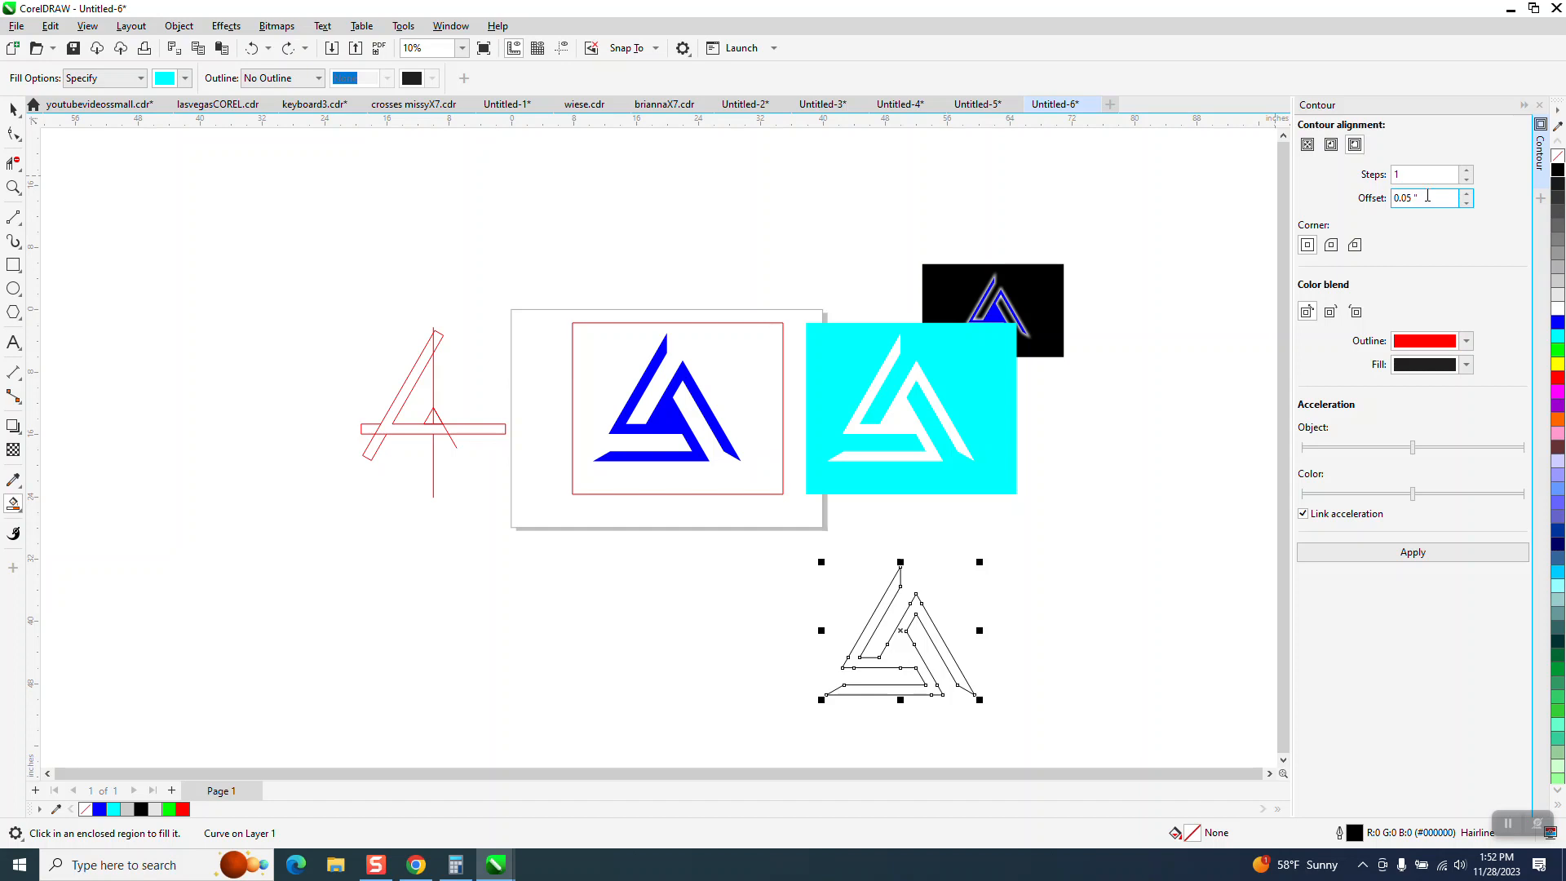
Apply a one-step outside contour with a 0.5-inch offset to the logo outline and break the contour apart.
{"action": "type", "text": ".5"}
{"action": "left_click", "coordinate": [1427, 553]}
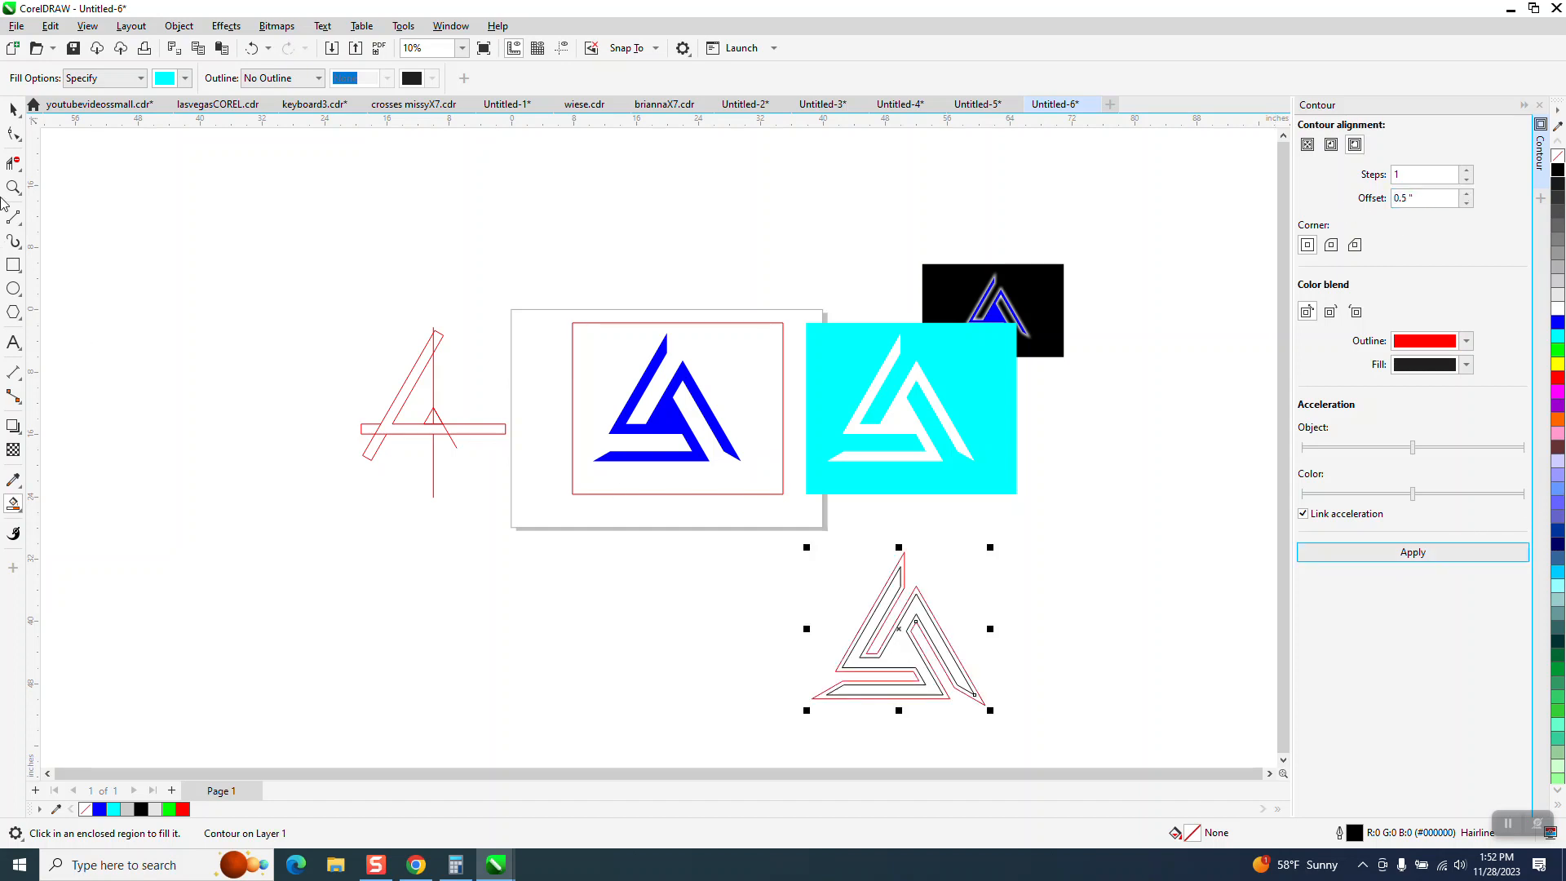
{"action": "left_click", "coordinate": [179, 26]}
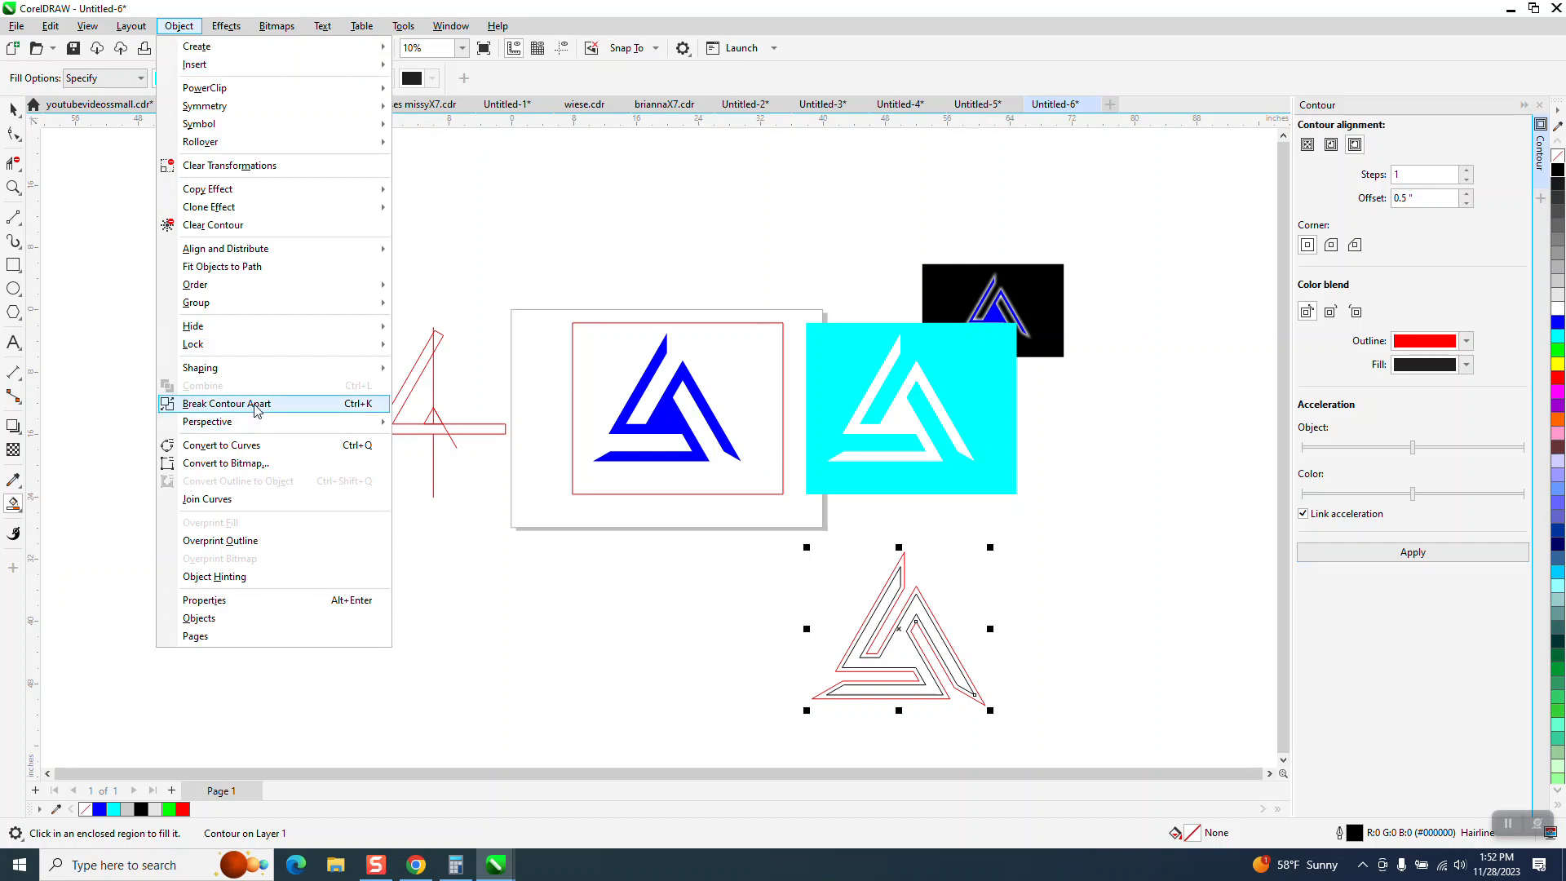
{"action": "left_click", "coordinate": [256, 406]}
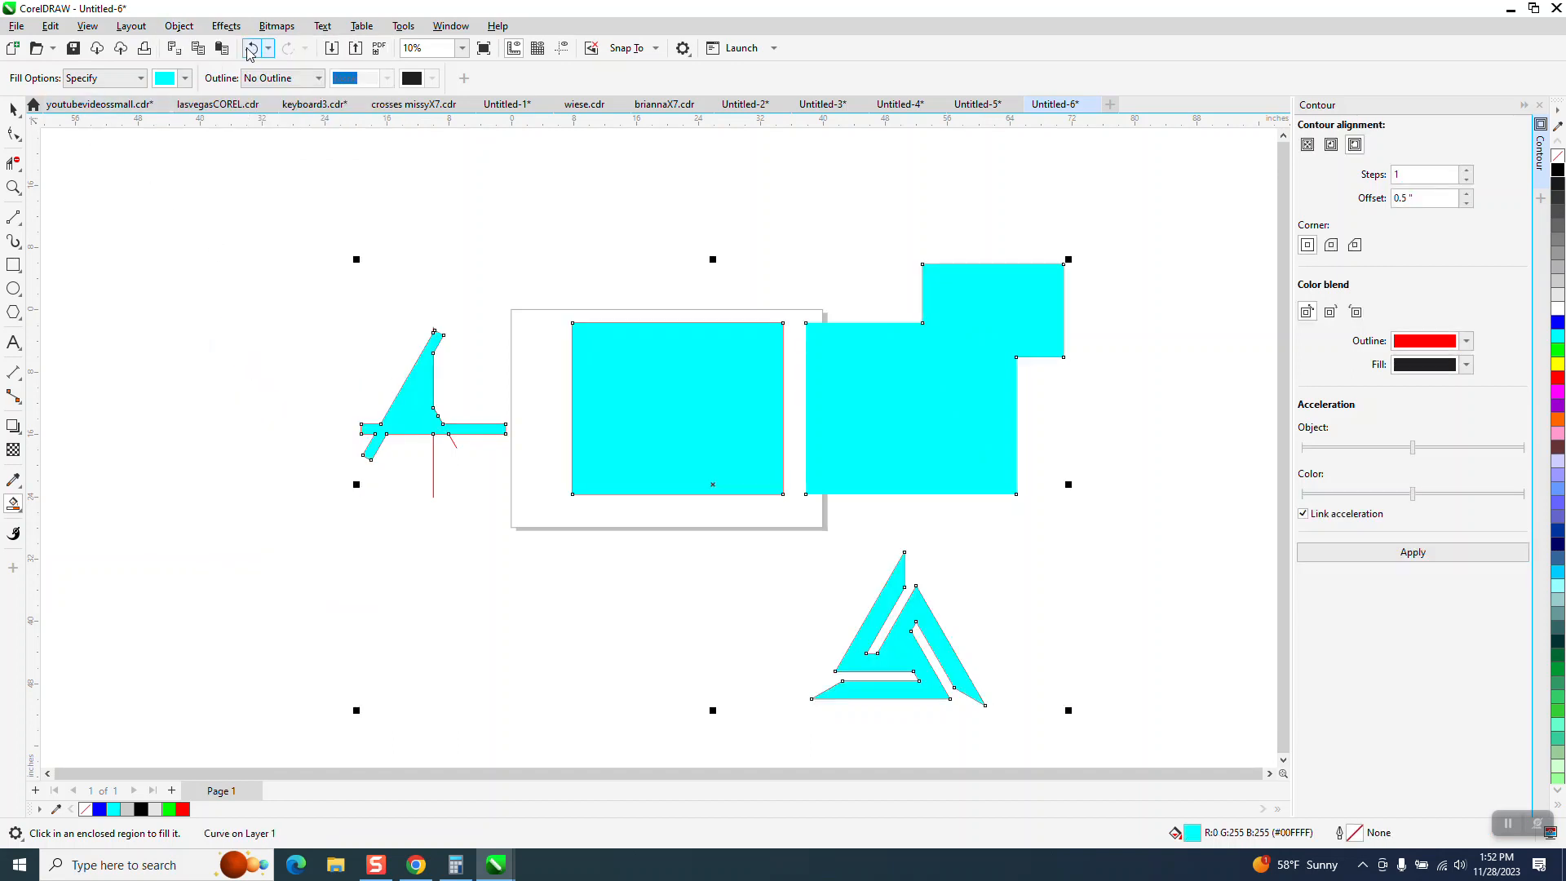
Separate the two outlines by moving the black inner one 20 inches right and the red outer contour 30 inches left.
{"action": "left_click", "coordinate": [14, 108]}
{"action": "left_click", "coordinate": [893, 661]}
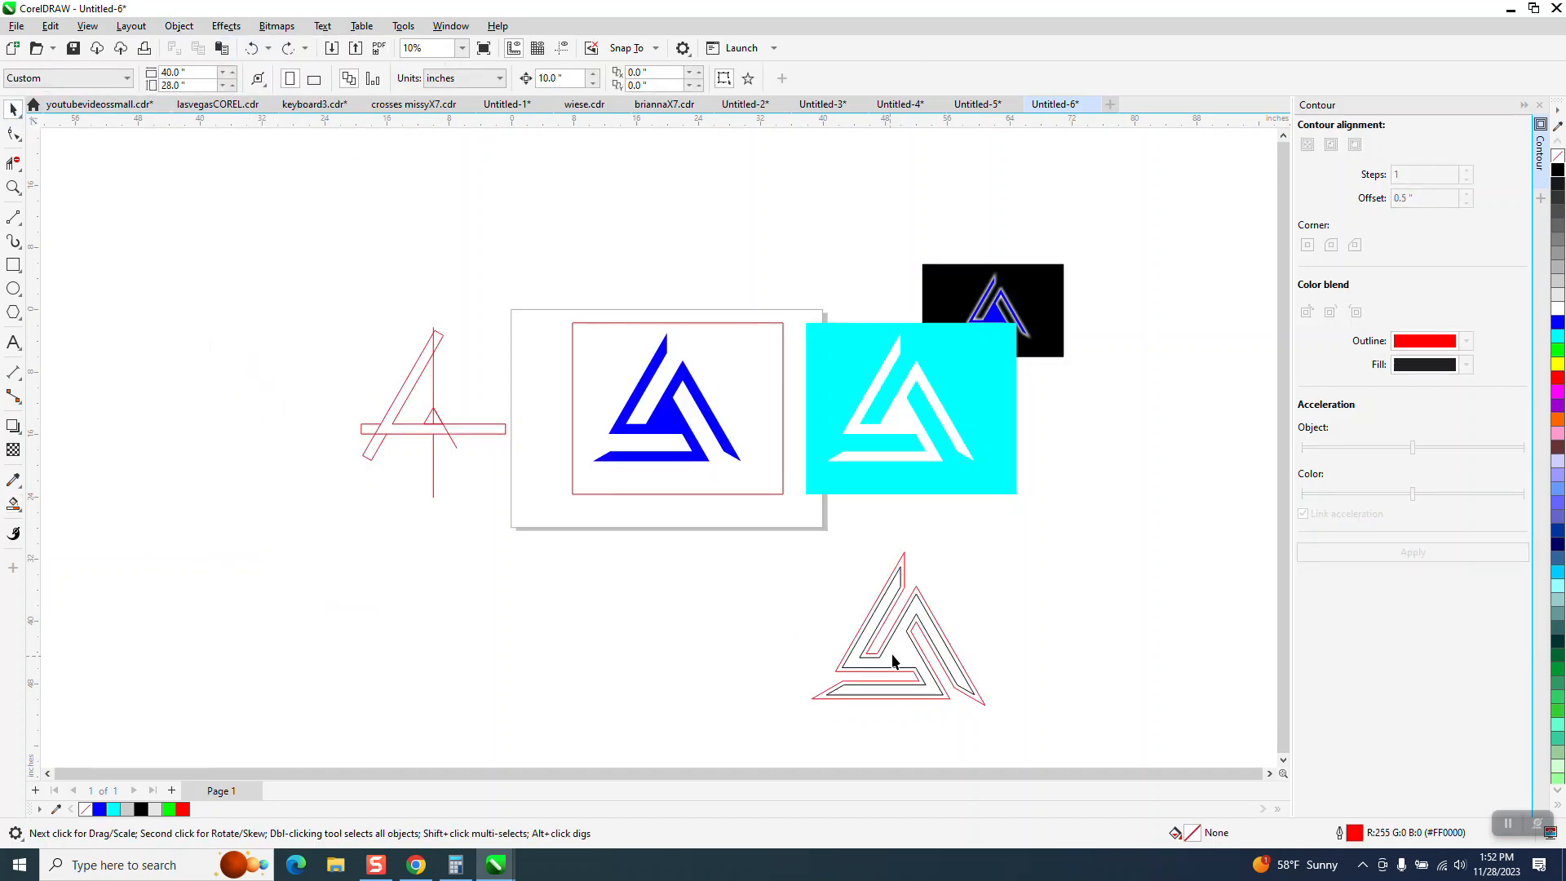
{"action": "left_click", "coordinate": [881, 622]}
{"action": "key", "text": "Right"}
{"action": "key", "text": "Right"}
{"action": "left_click", "coordinate": [894, 608]}
{"action": "key", "text": "Left"}
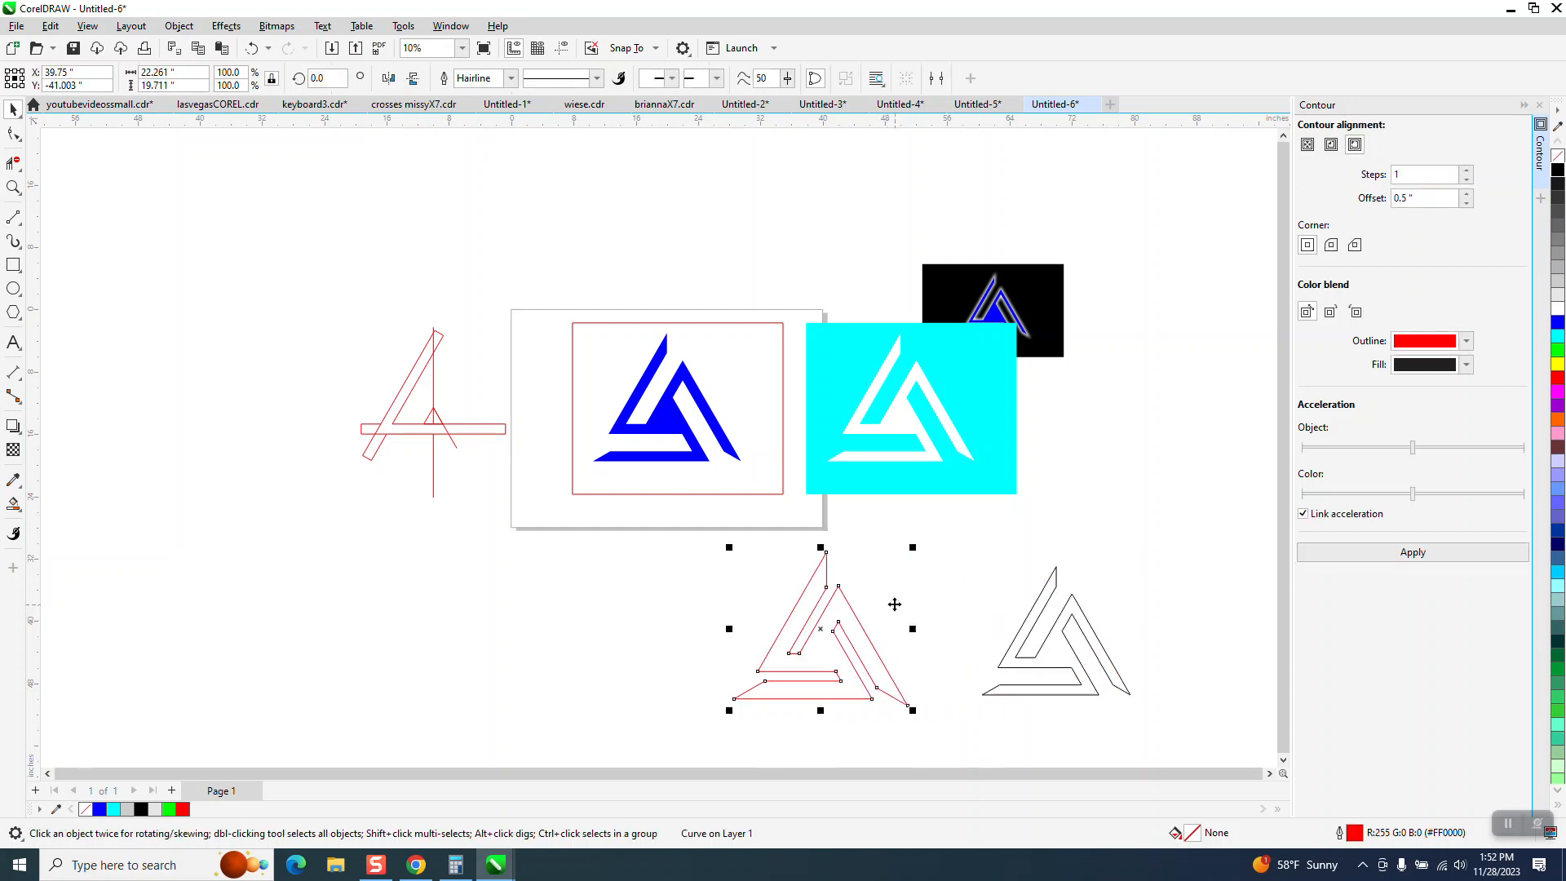
{"action": "key", "text": "Left"}
{"action": "key", "text": "Left"}
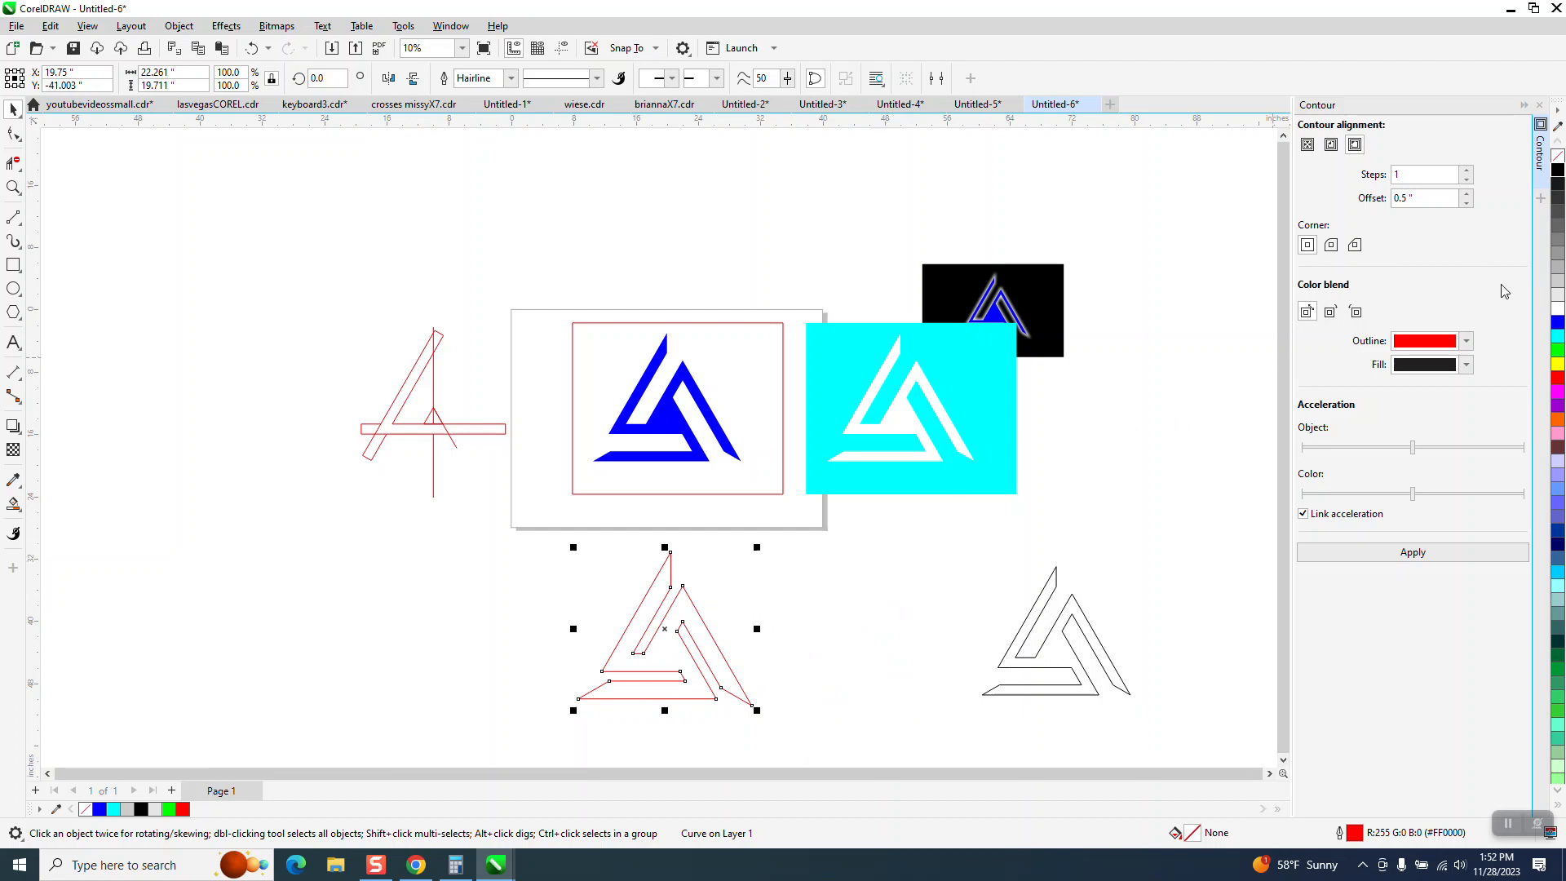
Fill the outer contour shape with light grey (#E6E6E6) and remove its red outline.
{"action": "left_click", "coordinate": [1559, 297]}
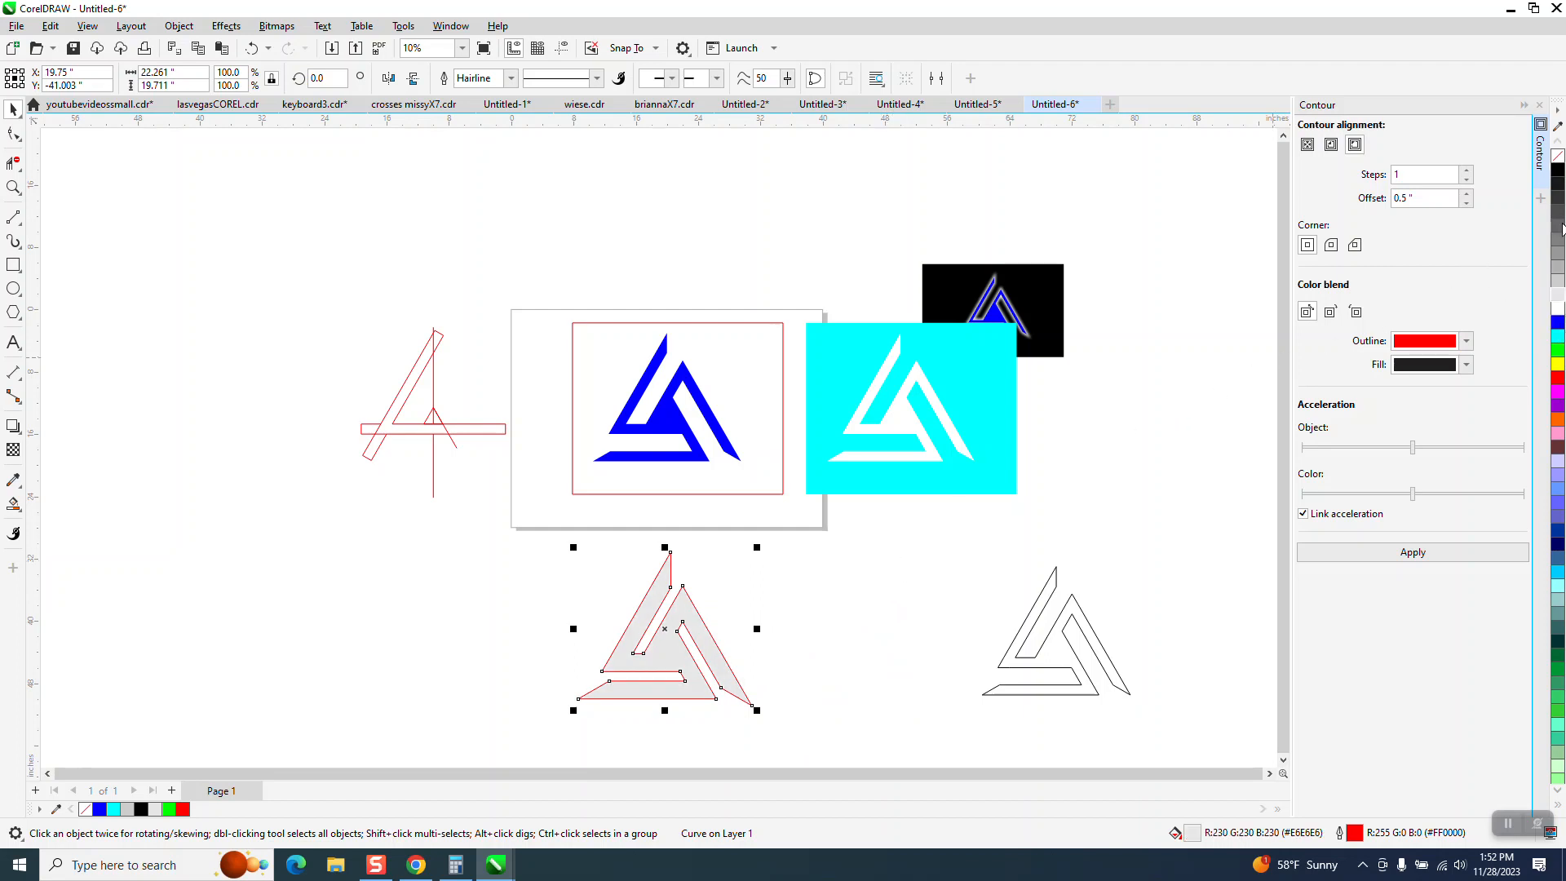
{"action": "right_click", "coordinate": [1558, 155]}
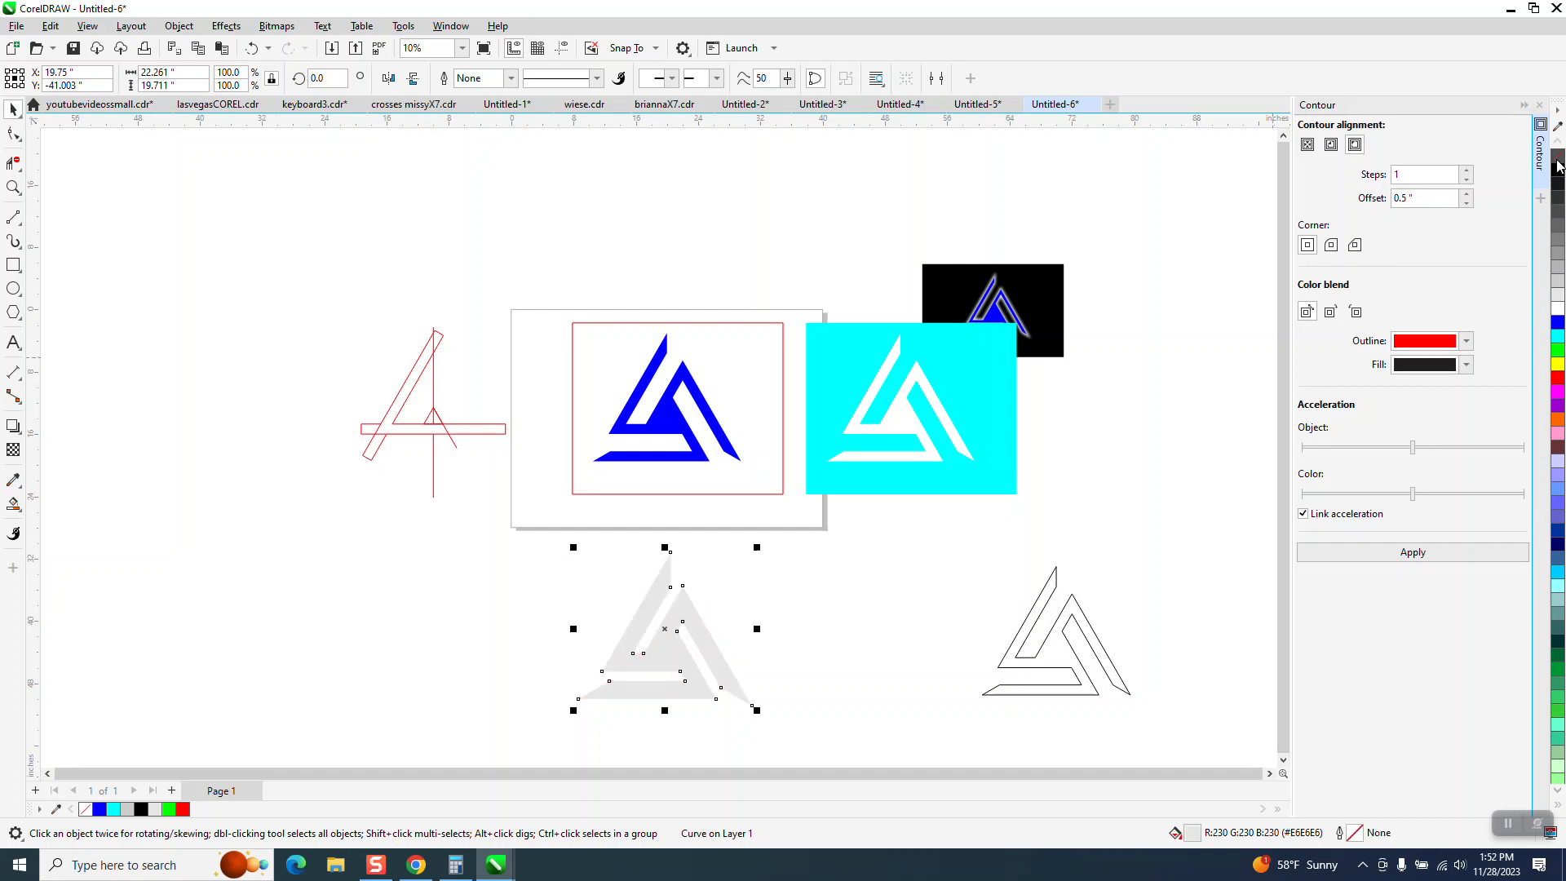
Apply a Gaussian Blur with a radius of 107.9 pixels to the light grey contour shape.
{"action": "left_click", "coordinate": [232, 31]}
{"action": "mouse_move", "coordinate": [241, 129]}
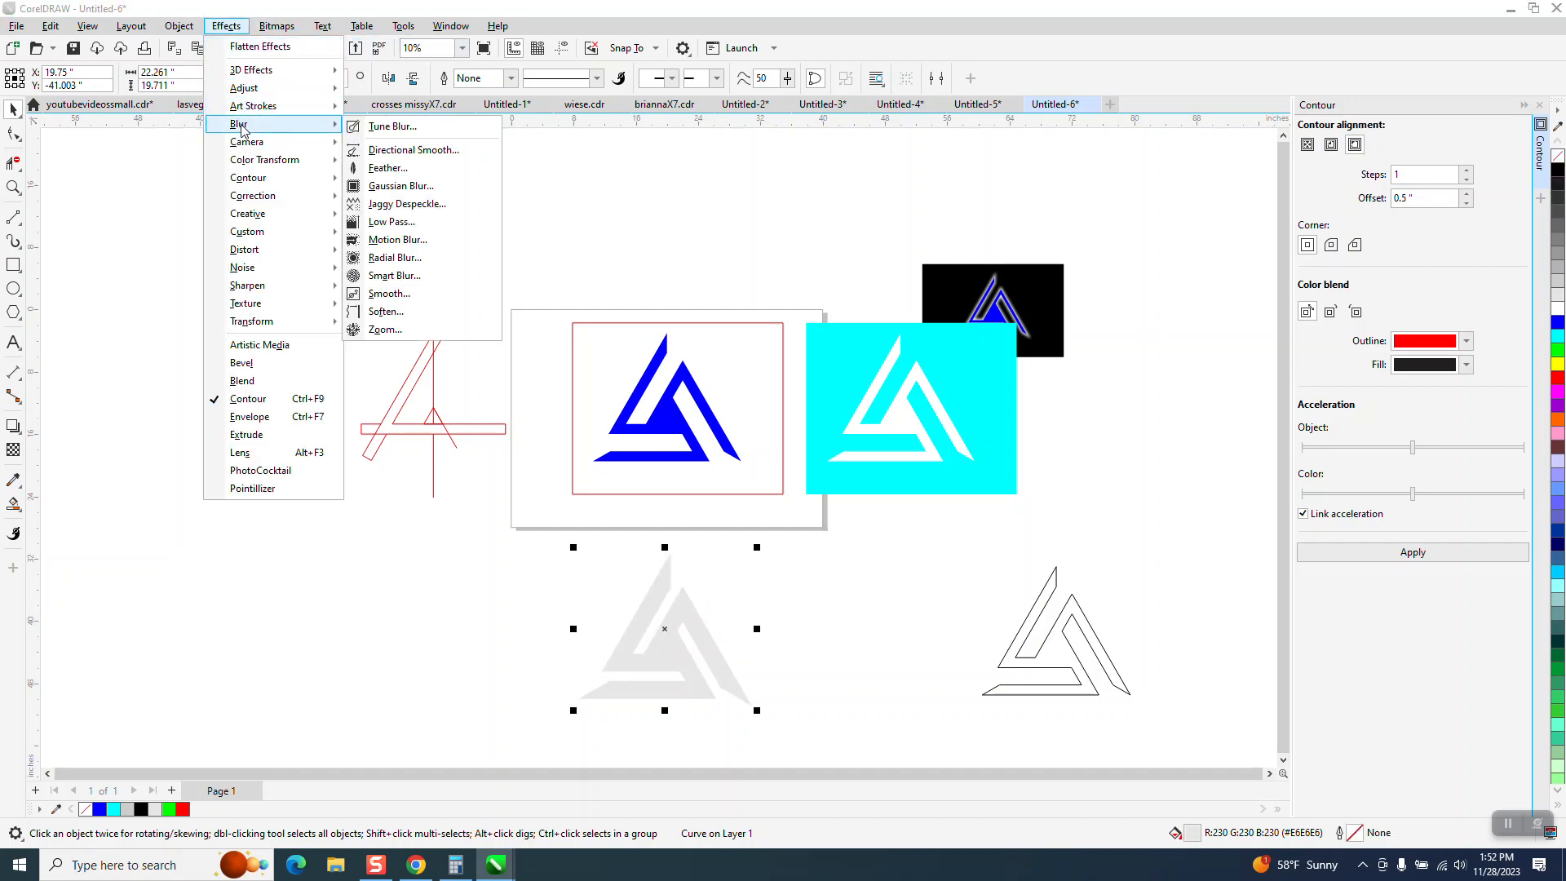
{"action": "left_click", "coordinate": [394, 188]}
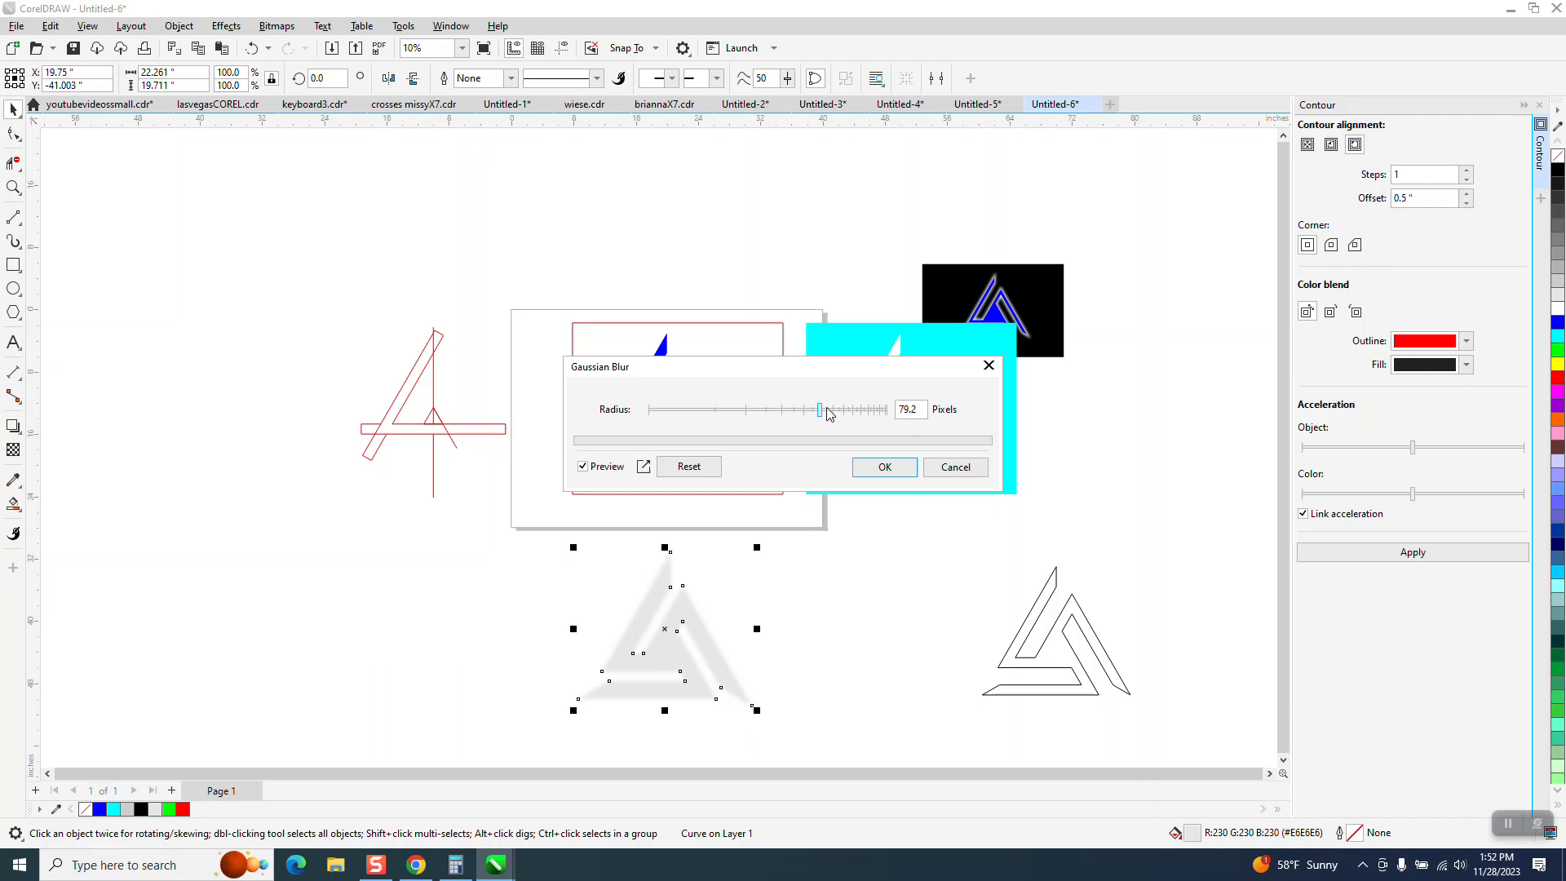
{"action": "left_click_drag", "start_coordinate": [822, 412], "coordinate": [840, 409]}
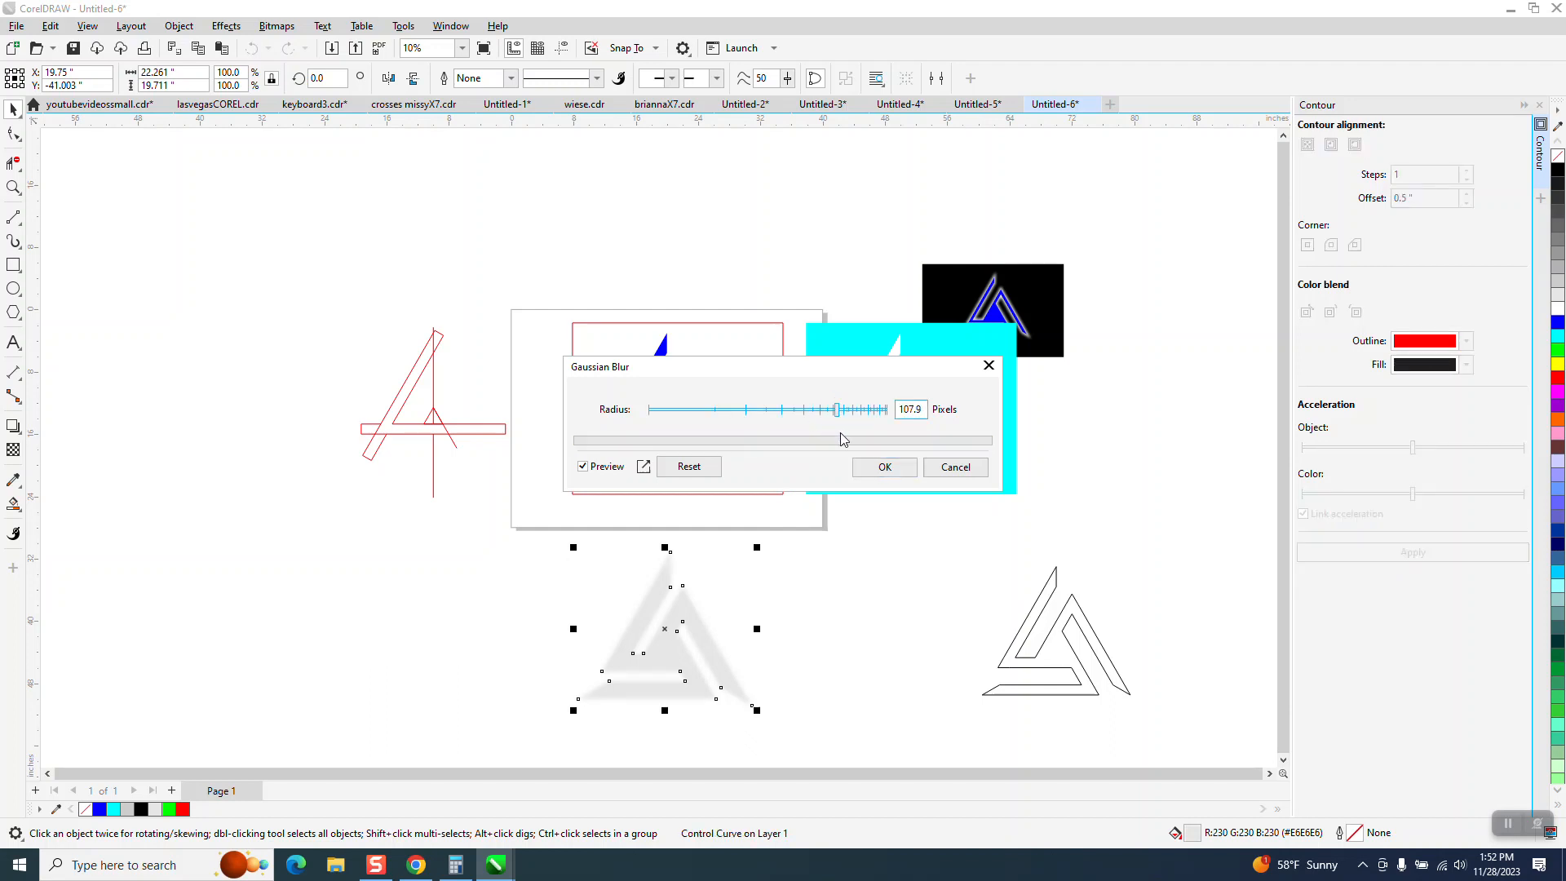
{"action": "left_click", "coordinate": [884, 467]}
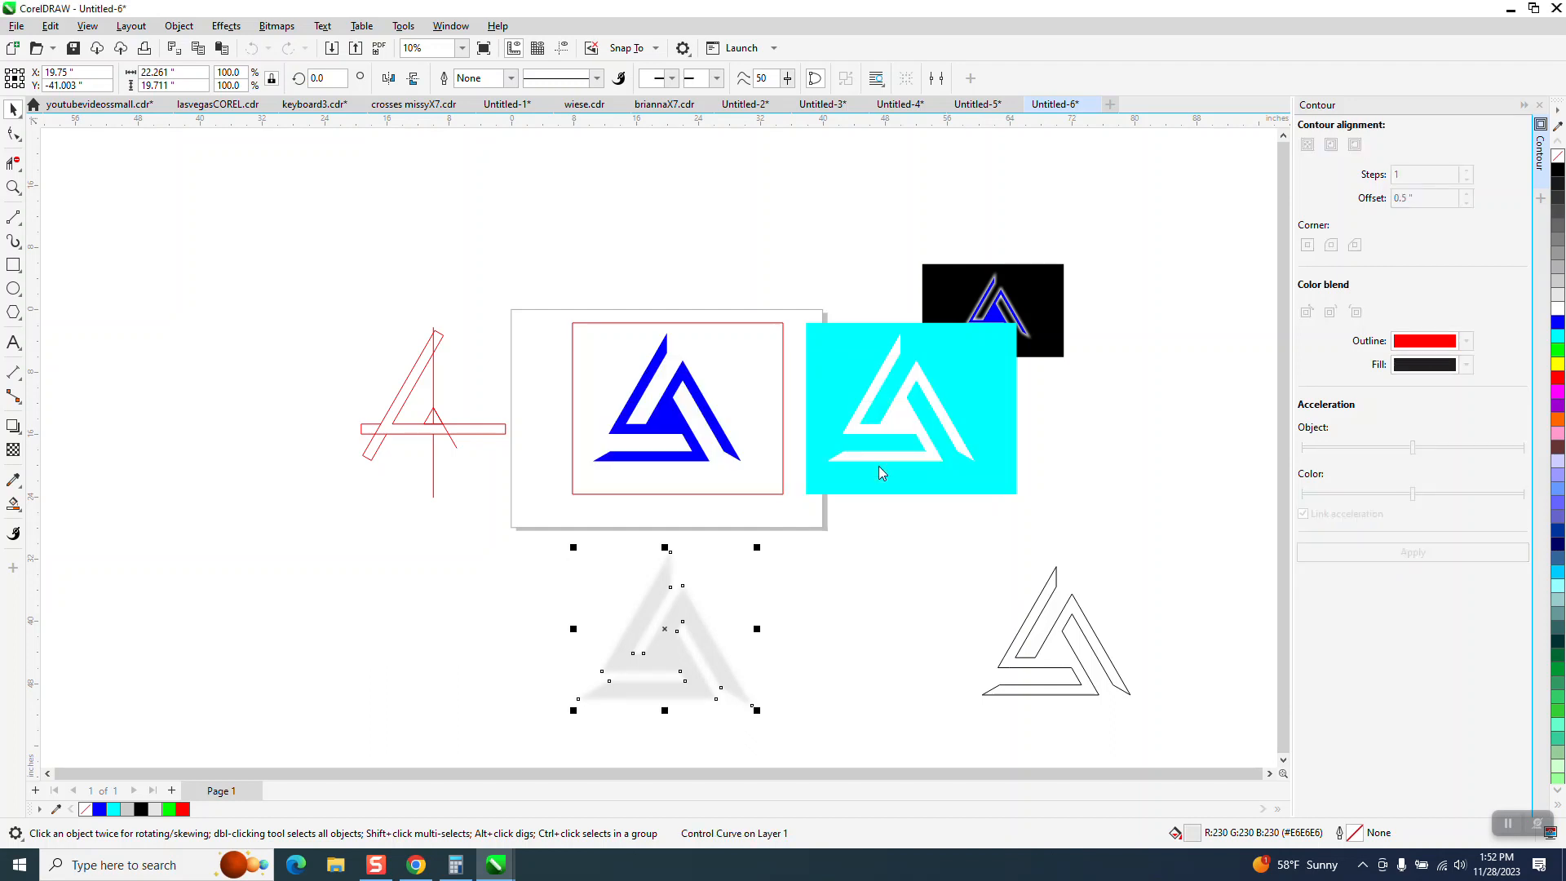
Delete the red rectangle around the blue logo and send the blurred grey shape to the back.
{"action": "left_click", "coordinate": [784, 465]}
{"action": "key", "text": "Delete"}
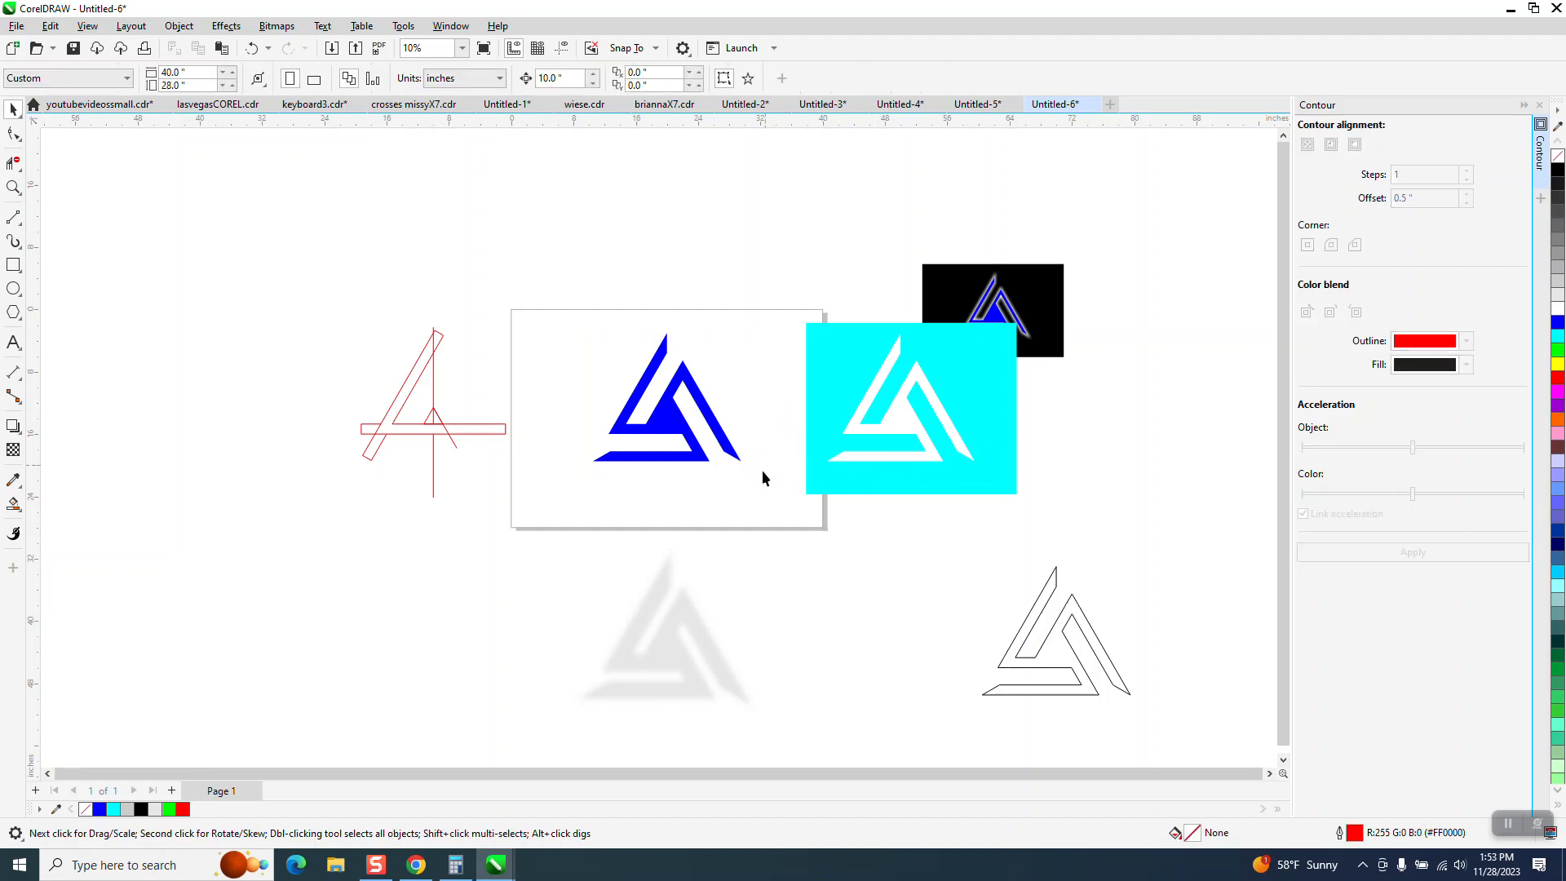
{"action": "left_click", "coordinate": [696, 624]}
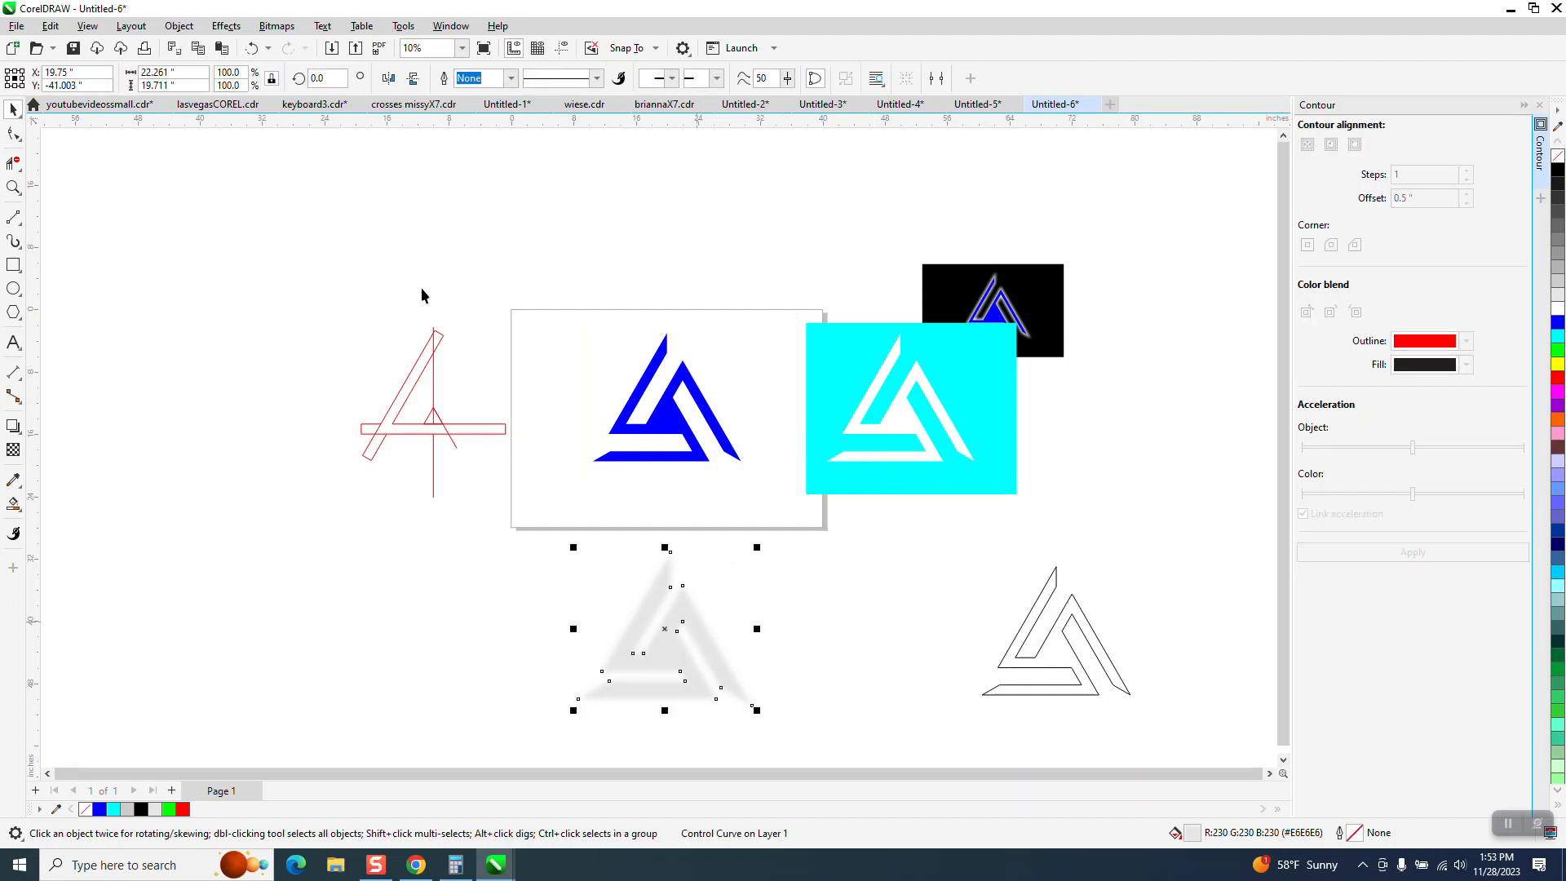
{"action": "left_click", "coordinate": [179, 25]}
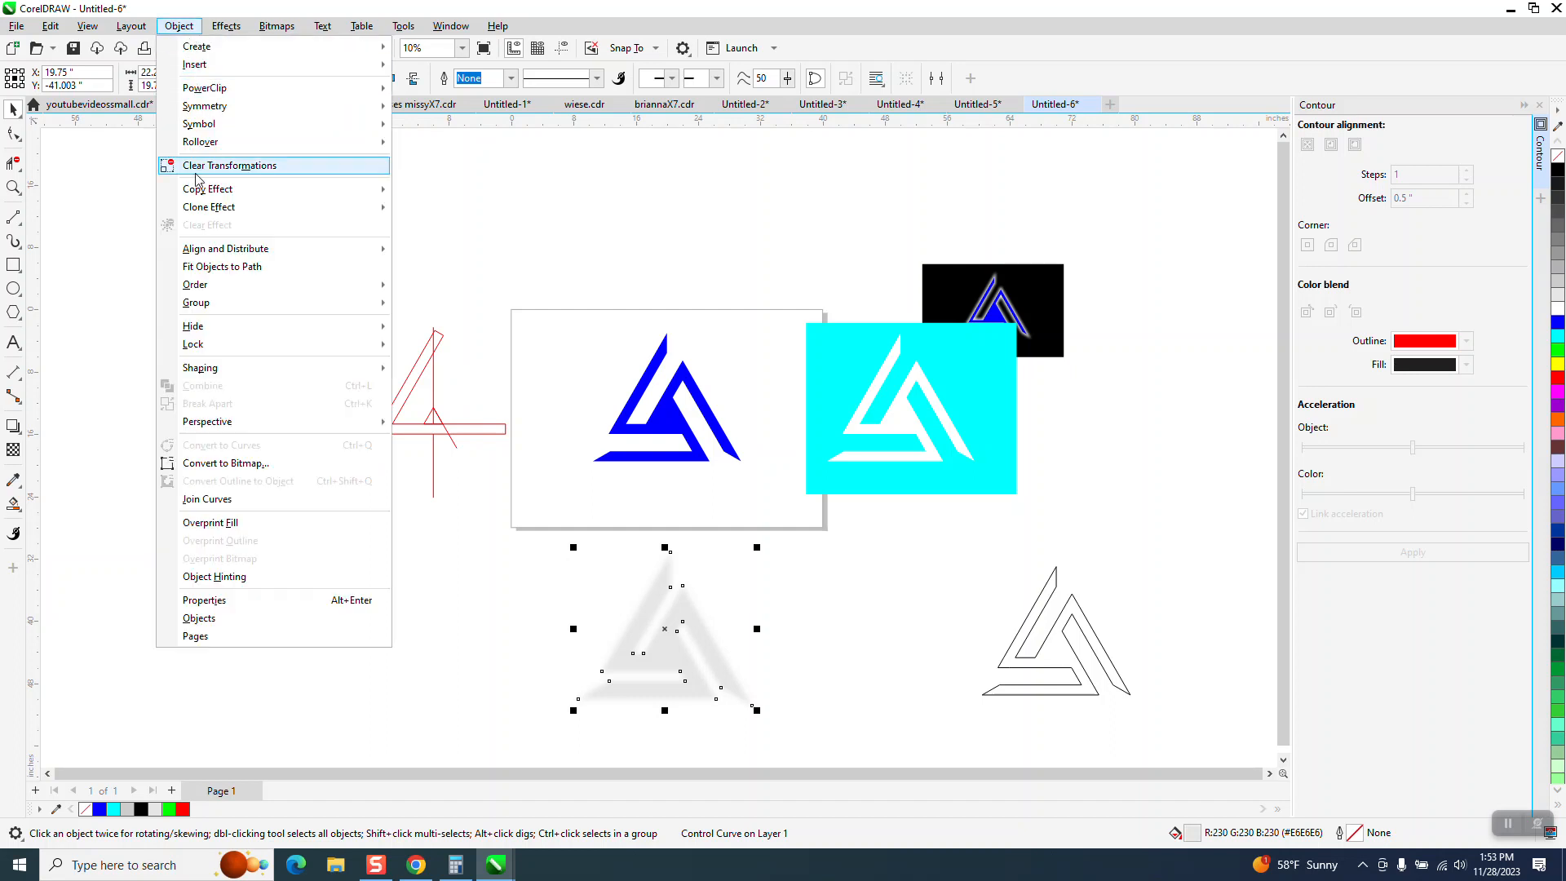
{"action": "mouse_move", "coordinate": [213, 285]}
{"action": "left_click", "coordinate": [424, 308]}
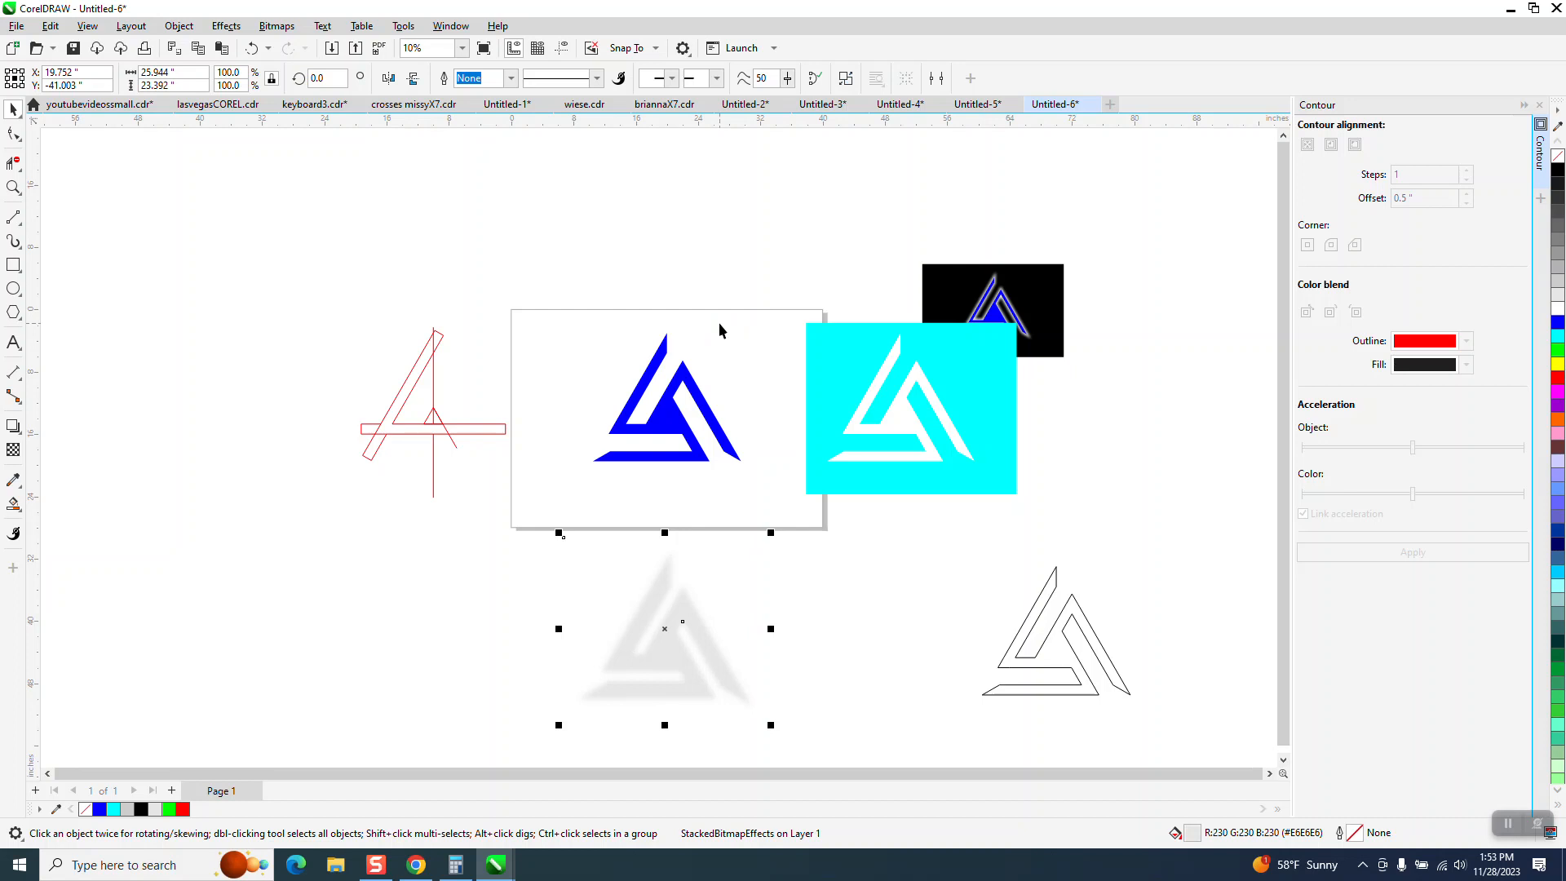
Move the blurred grey shape 30 inches up onto the blue logo and send it behind the logo.
{"action": "key", "text": "Up"}
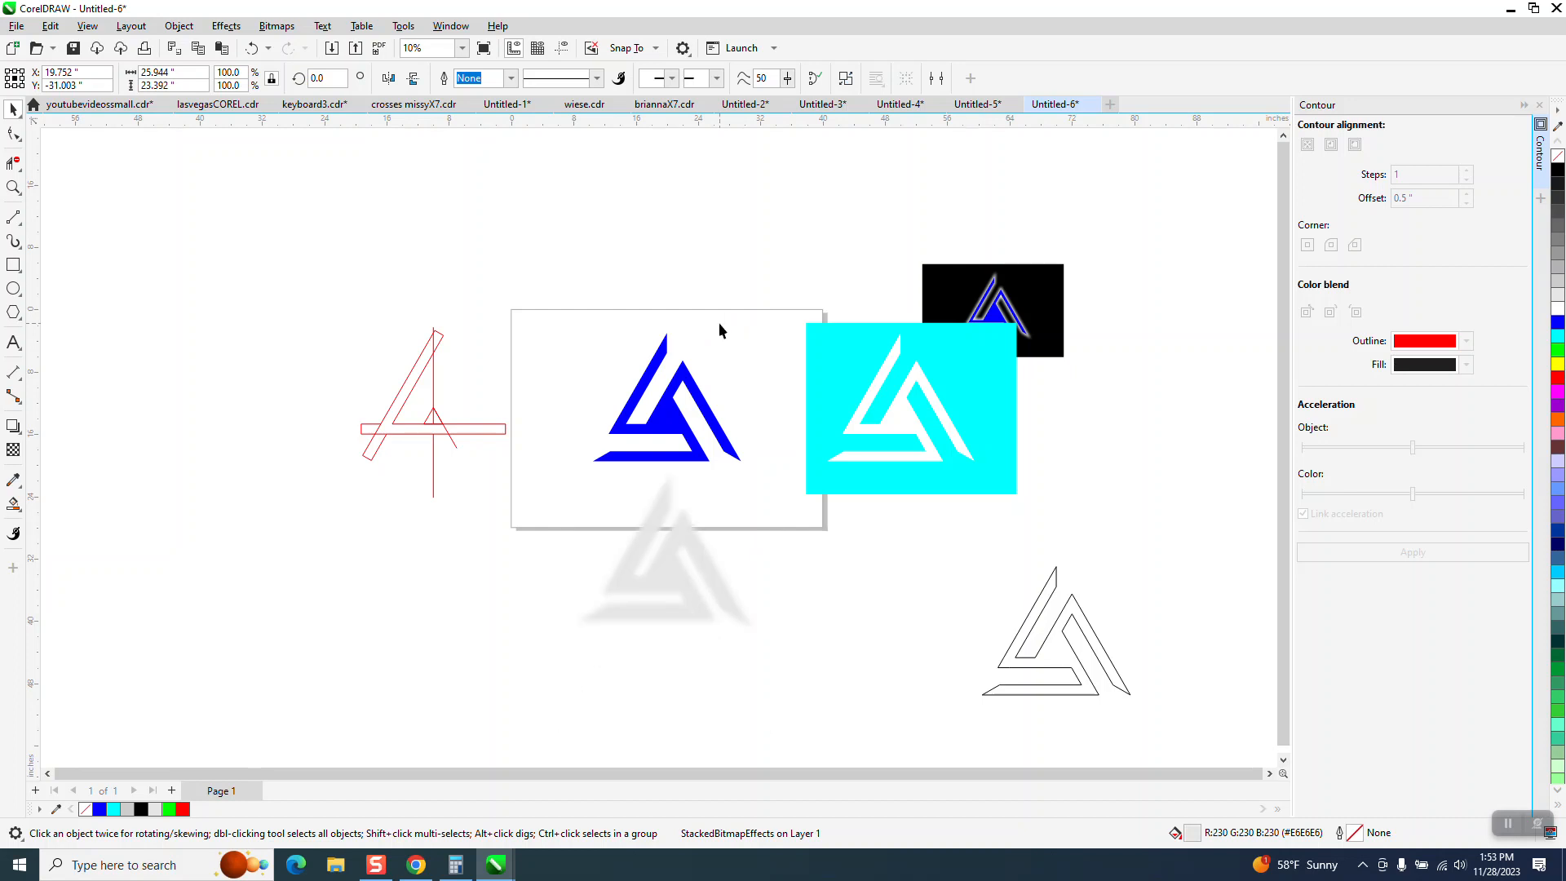
{"action": "key", "text": "Up"}
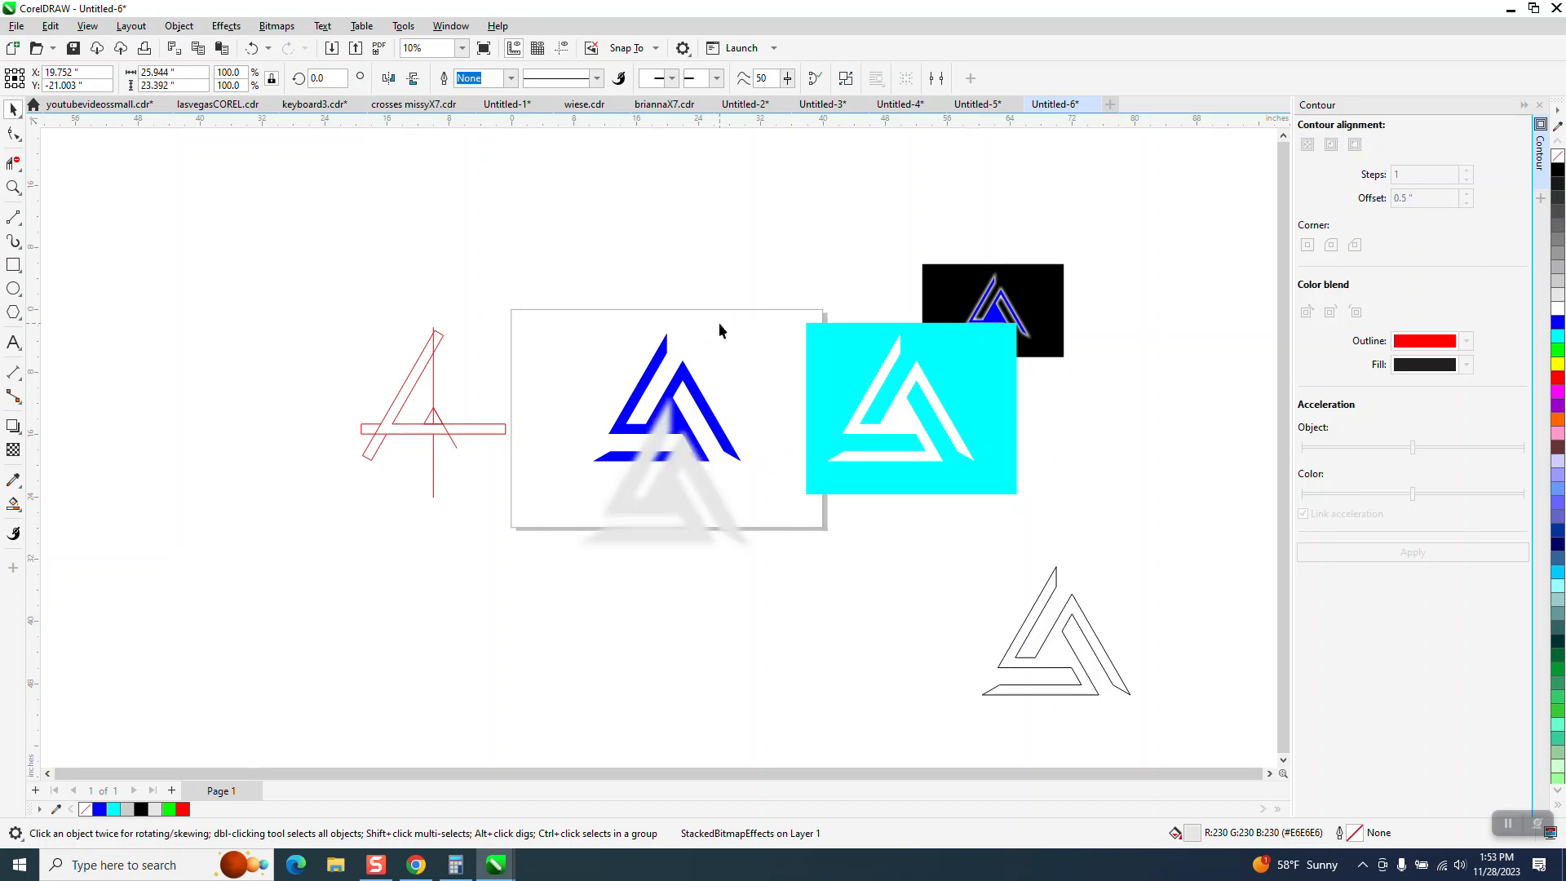
{"action": "key", "text": "Up"}
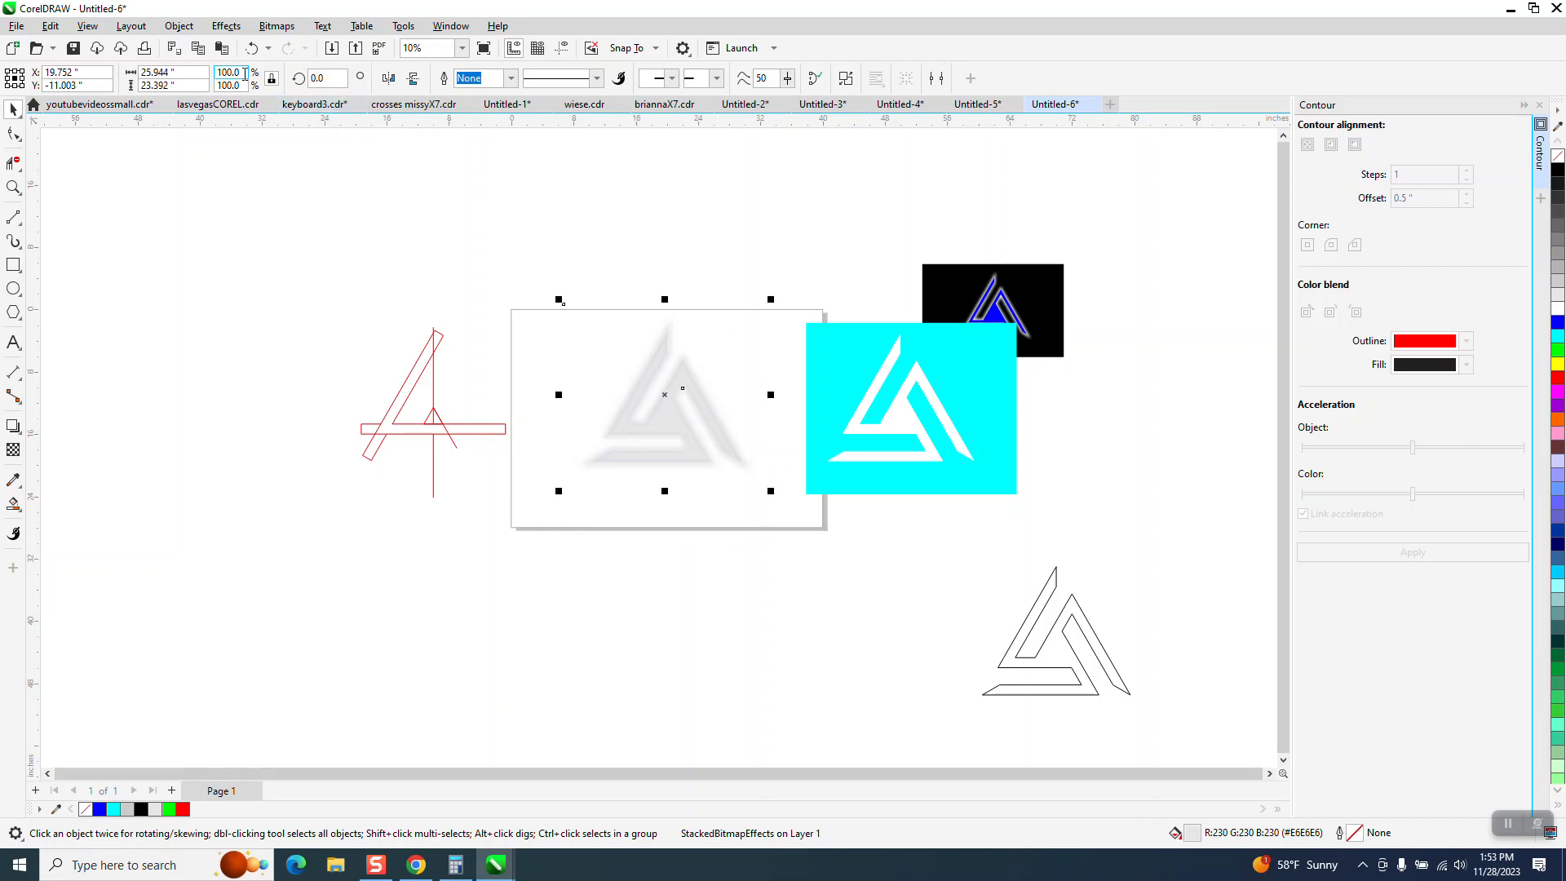
{"action": "left_click", "coordinate": [181, 27]}
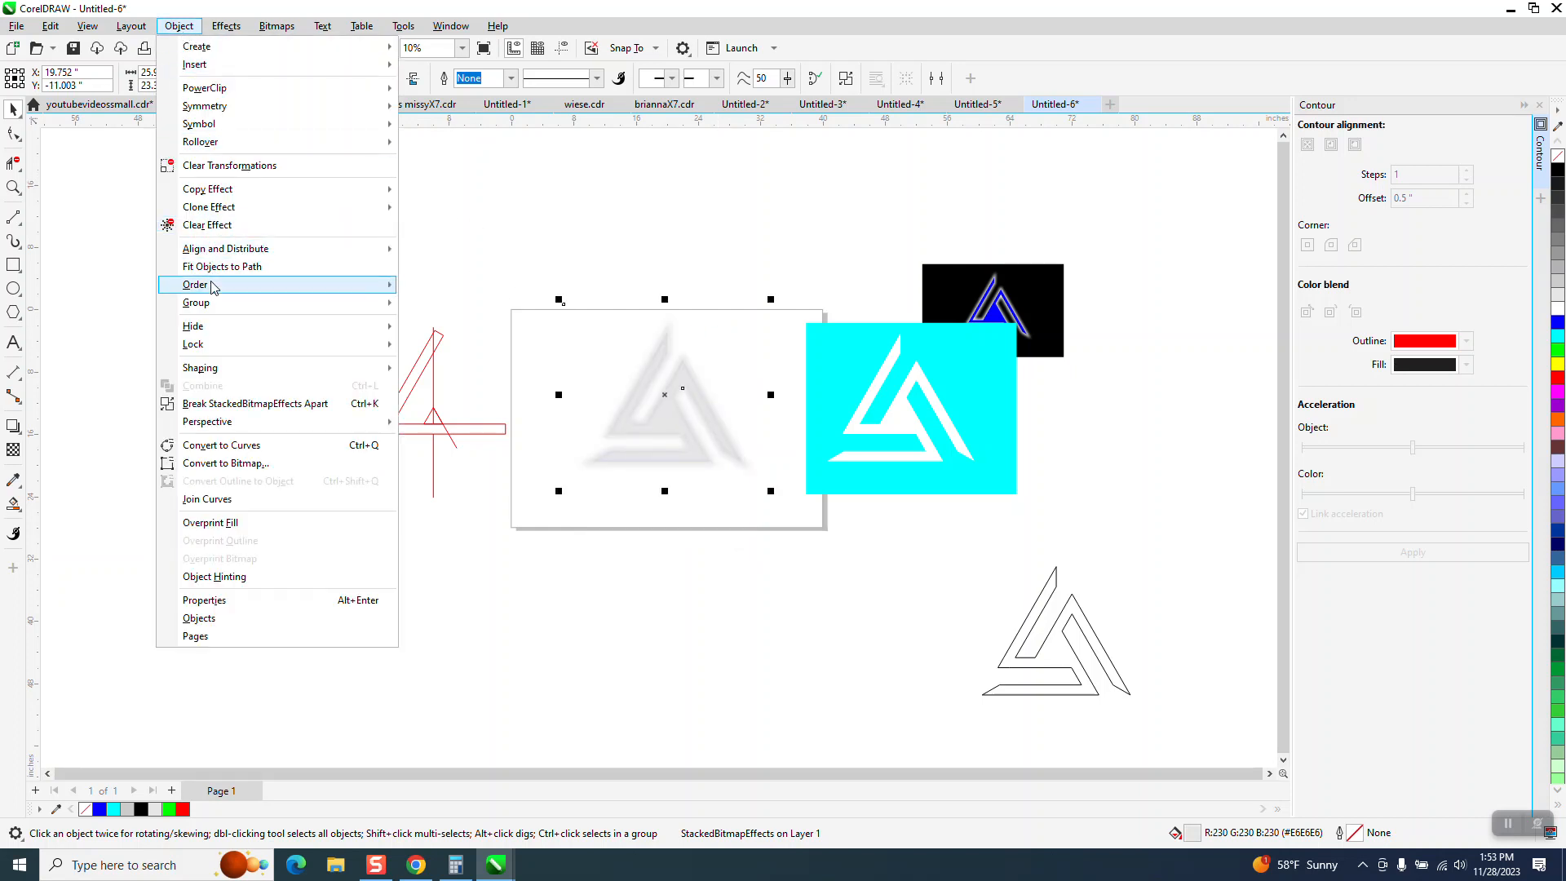
{"action": "mouse_move", "coordinate": [213, 285]}
{"action": "left_click", "coordinate": [465, 305]}
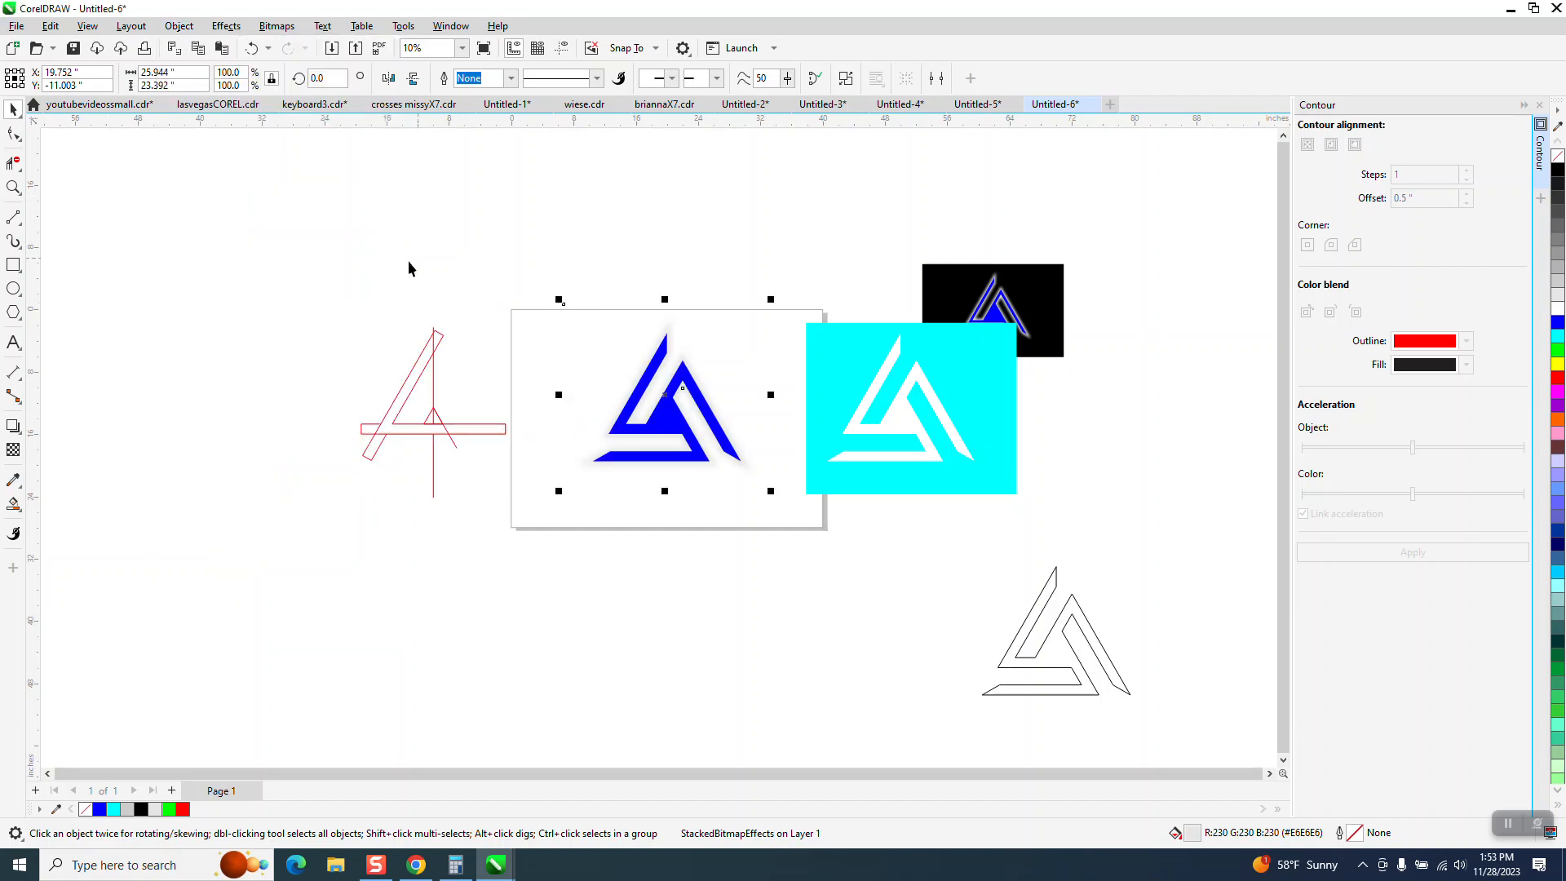
Draw a rectangle about 27.5 by 22 inches around the blue logo and its blurred border.
{"action": "left_click", "coordinate": [13, 264]}
{"action": "left_click_drag", "start_coordinate": [563, 332], "coordinate": [779, 489]}
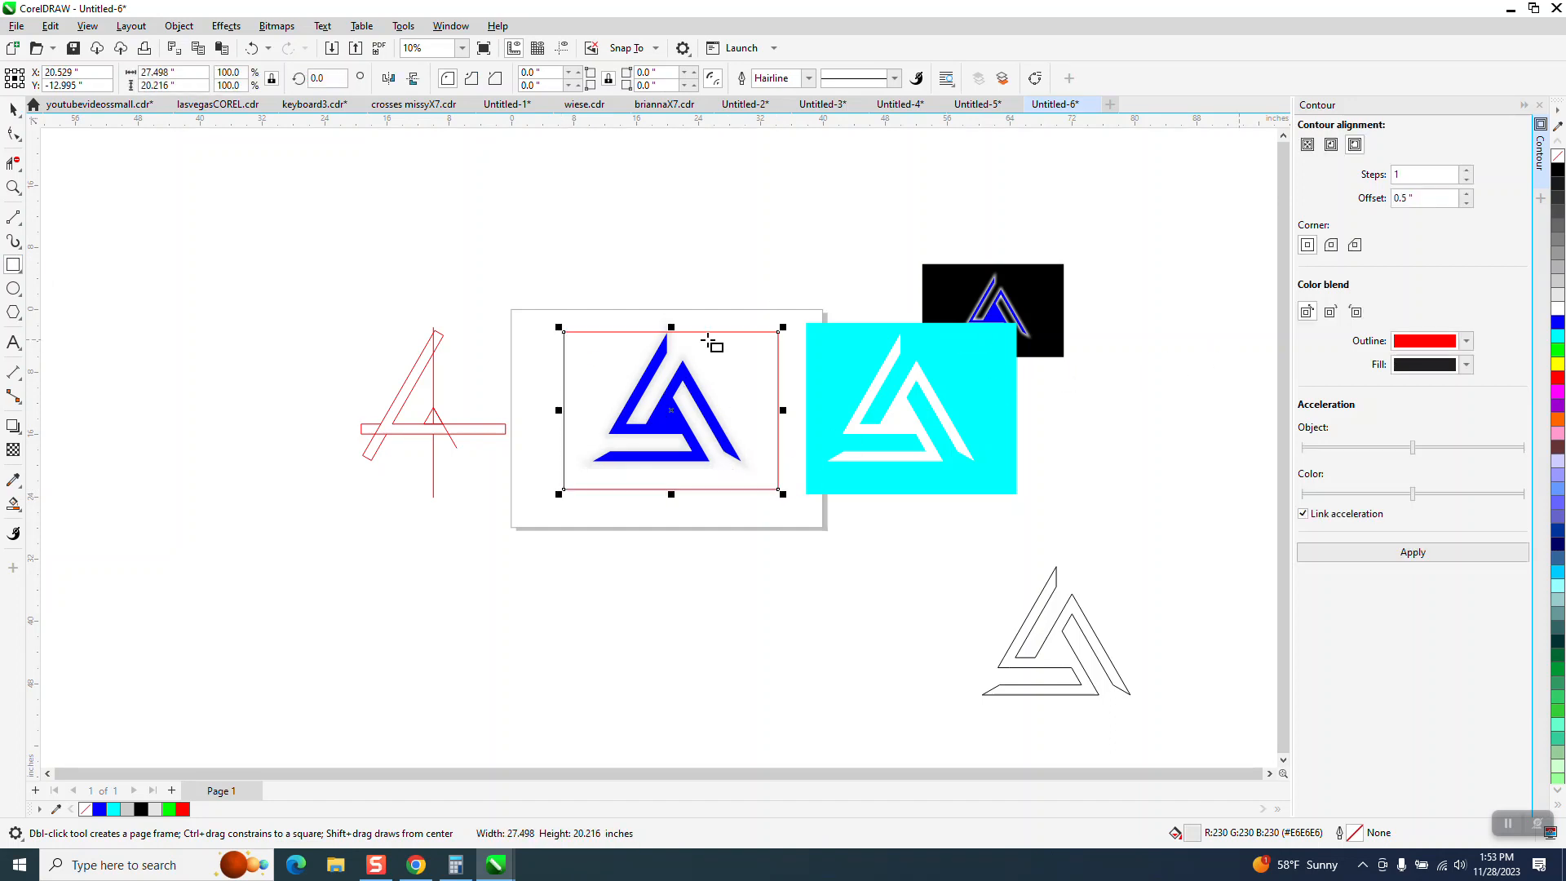
{"action": "left_click_drag", "start_coordinate": [683, 324], "coordinate": [686, 310]}
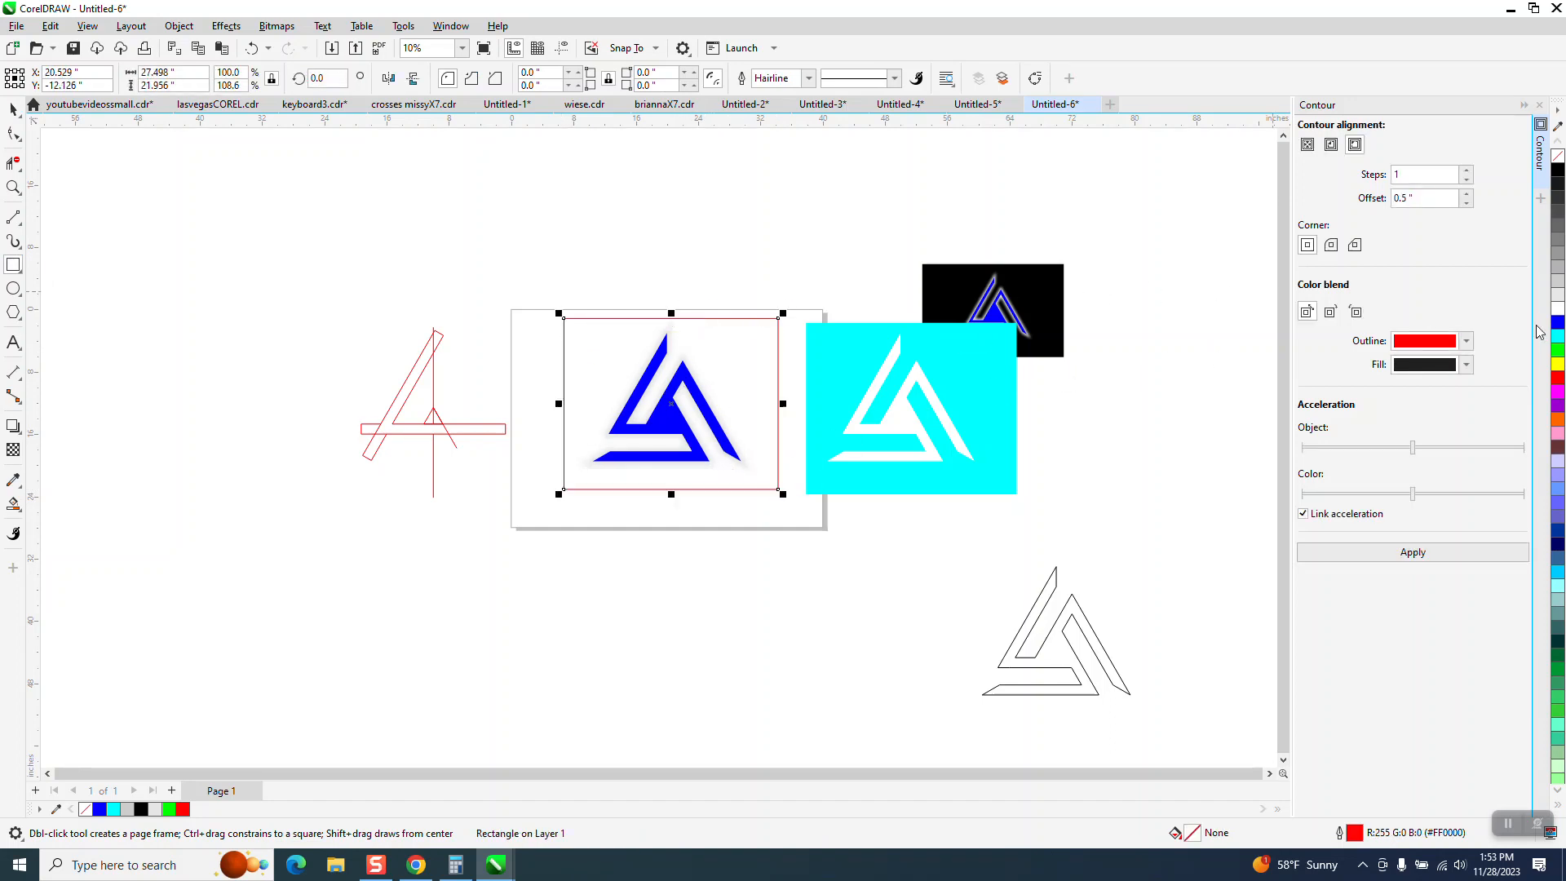
Fill the new rectangle with black and send it behind the logo and its blurred border.
{"action": "left_click", "coordinate": [1558, 170]}
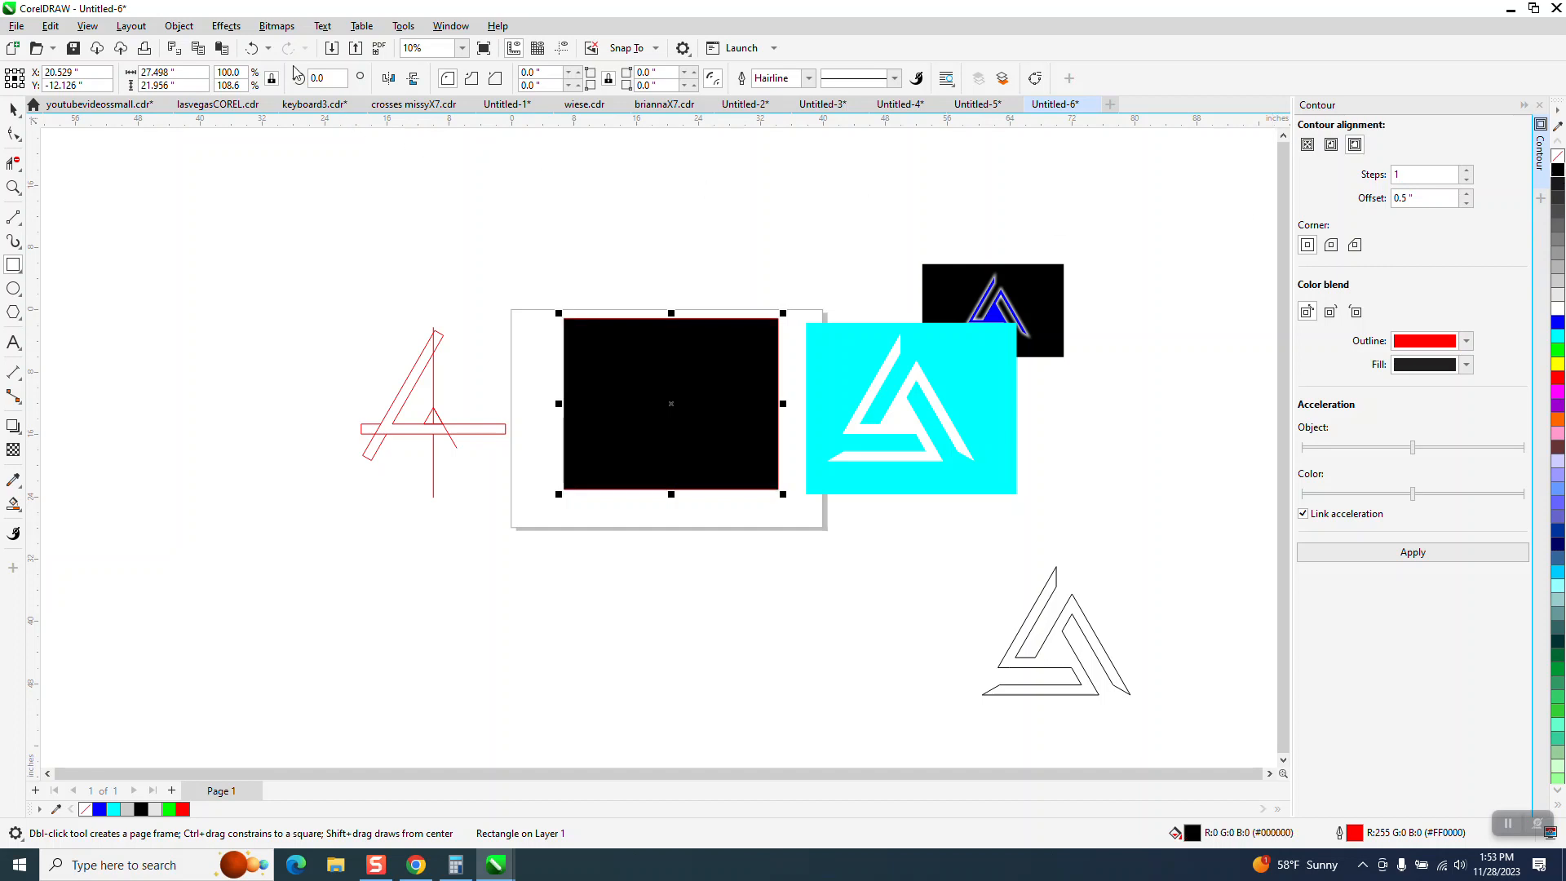
{"action": "left_click", "coordinate": [178, 26]}
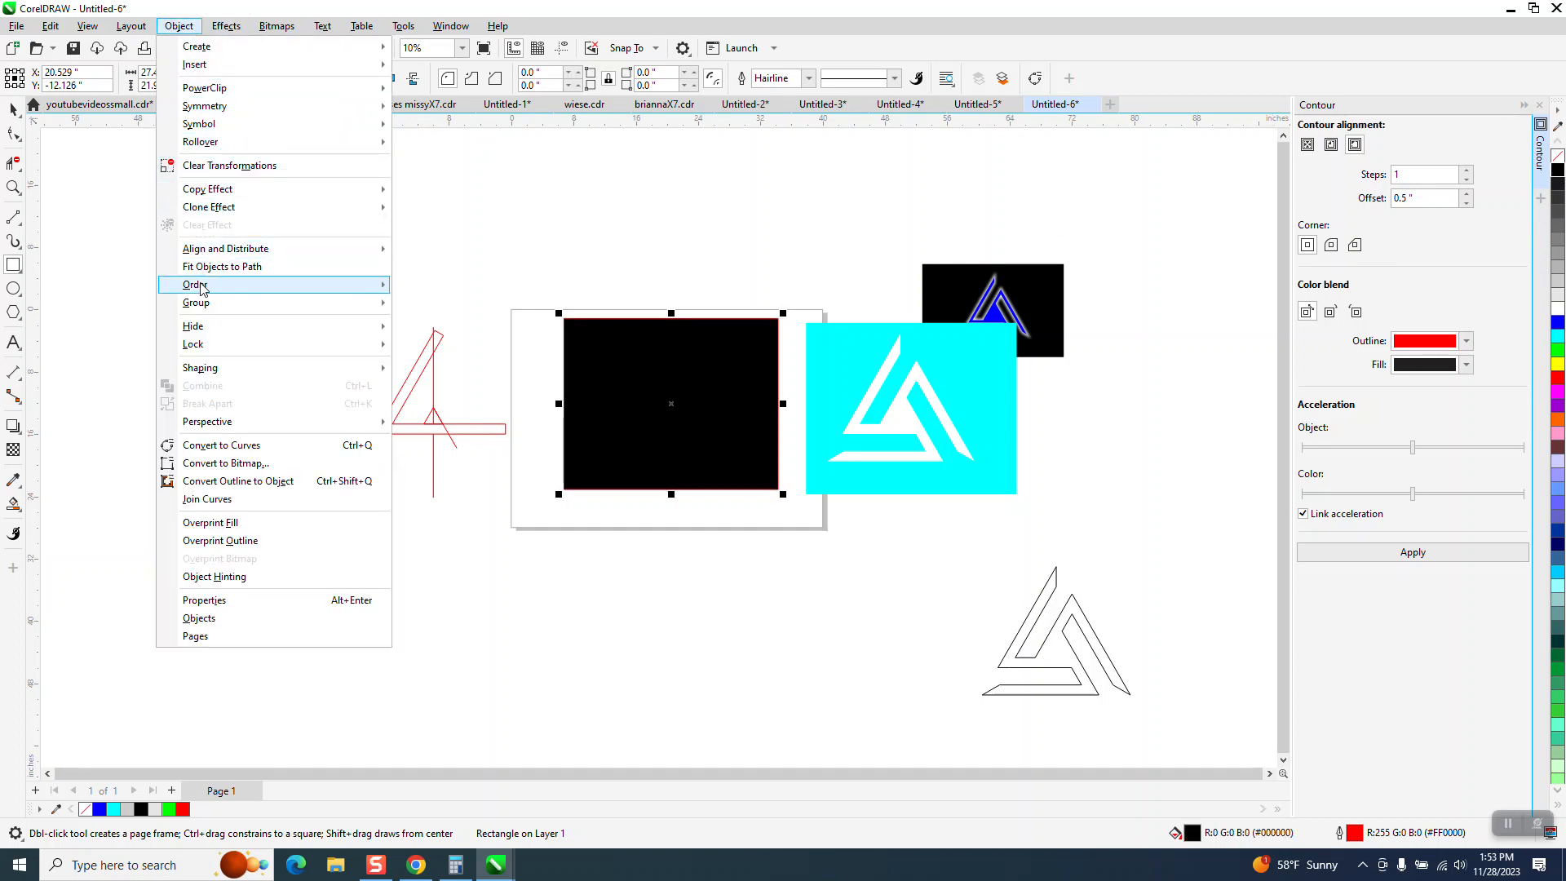
{"action": "mouse_move", "coordinate": [346, 288]}
{"action": "left_click", "coordinate": [421, 307]}
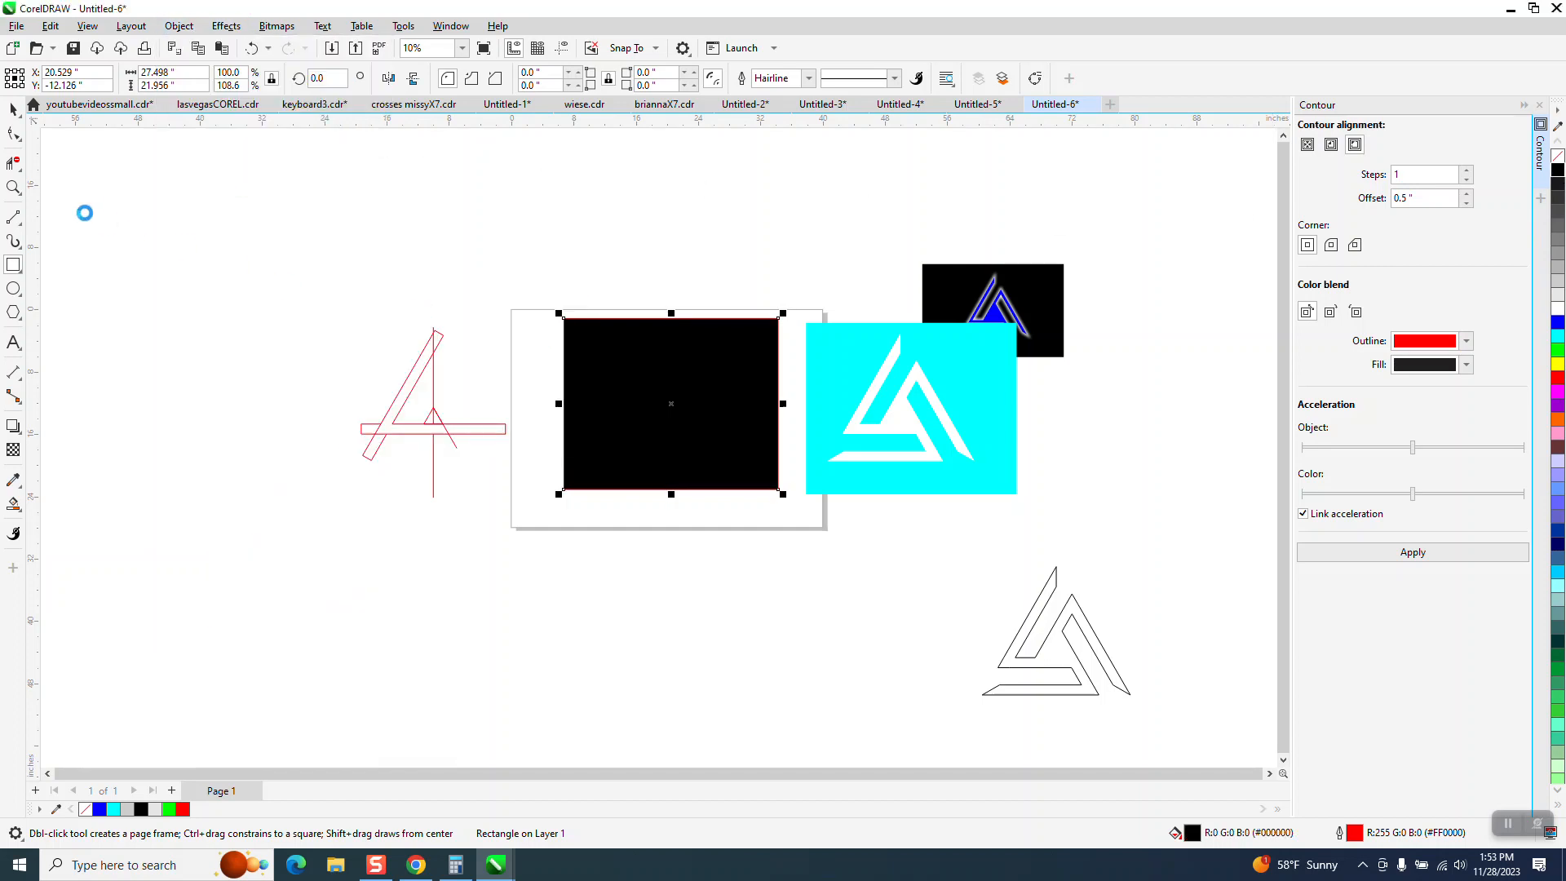
Examine the soft glow border around the blue logo against the black background.
{"action": "left_click", "coordinate": [13, 187]}
{"action": "left_click_drag", "start_coordinate": [605, 314], "coordinate": [826, 529]}
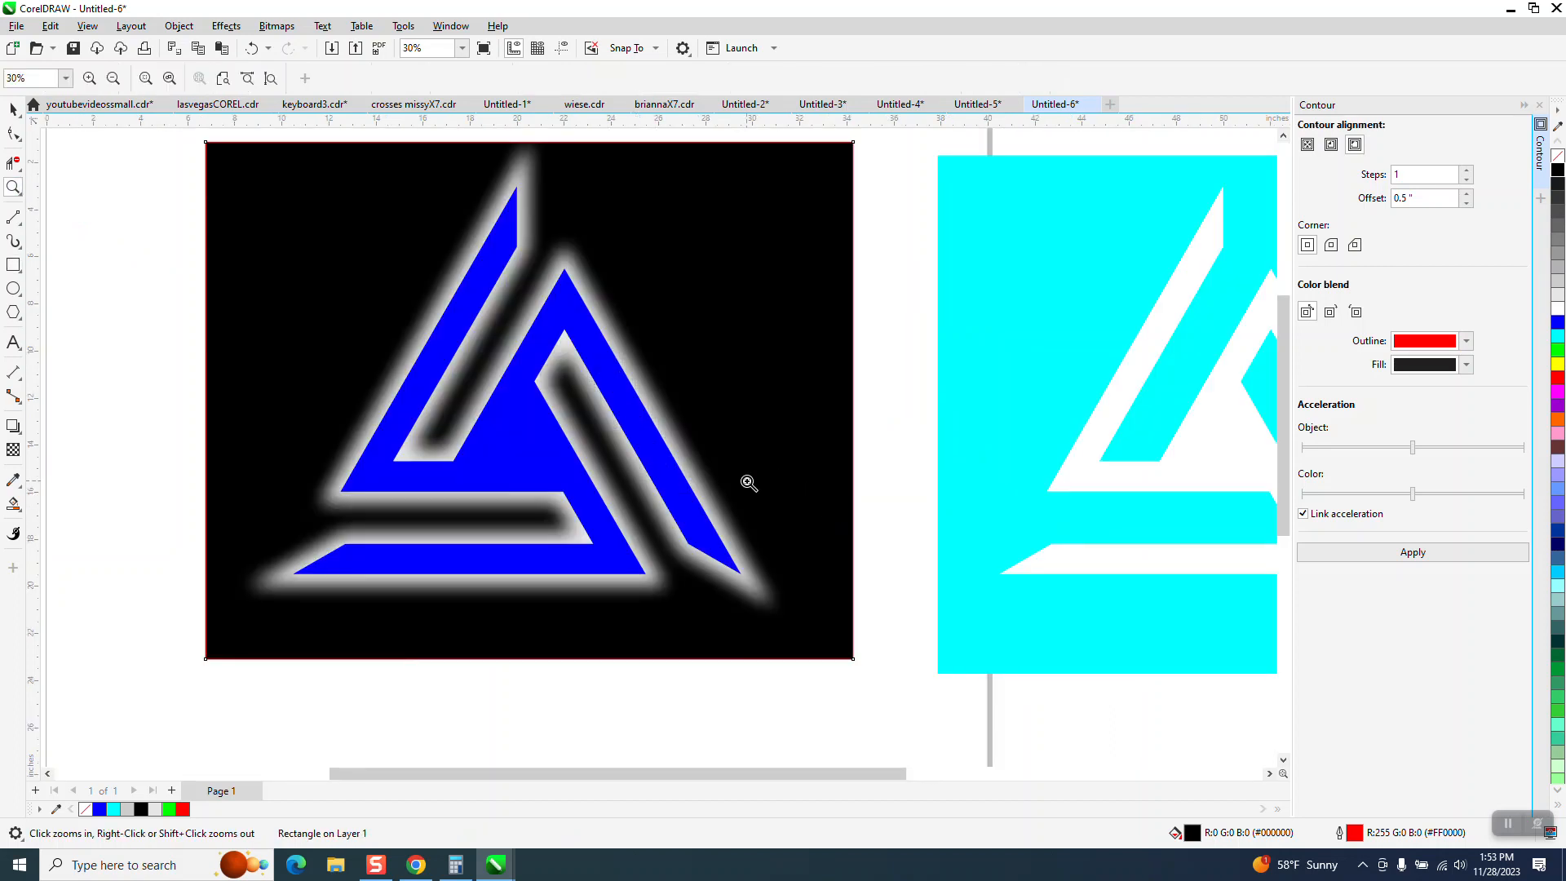
{"action": "scroll", "coordinate": [752, 506], "scroll_direction": "down", "scroll_amount": 1}
{"action": "scroll", "coordinate": [754, 531], "scroll_direction": "down", "scroll_amount": 1}
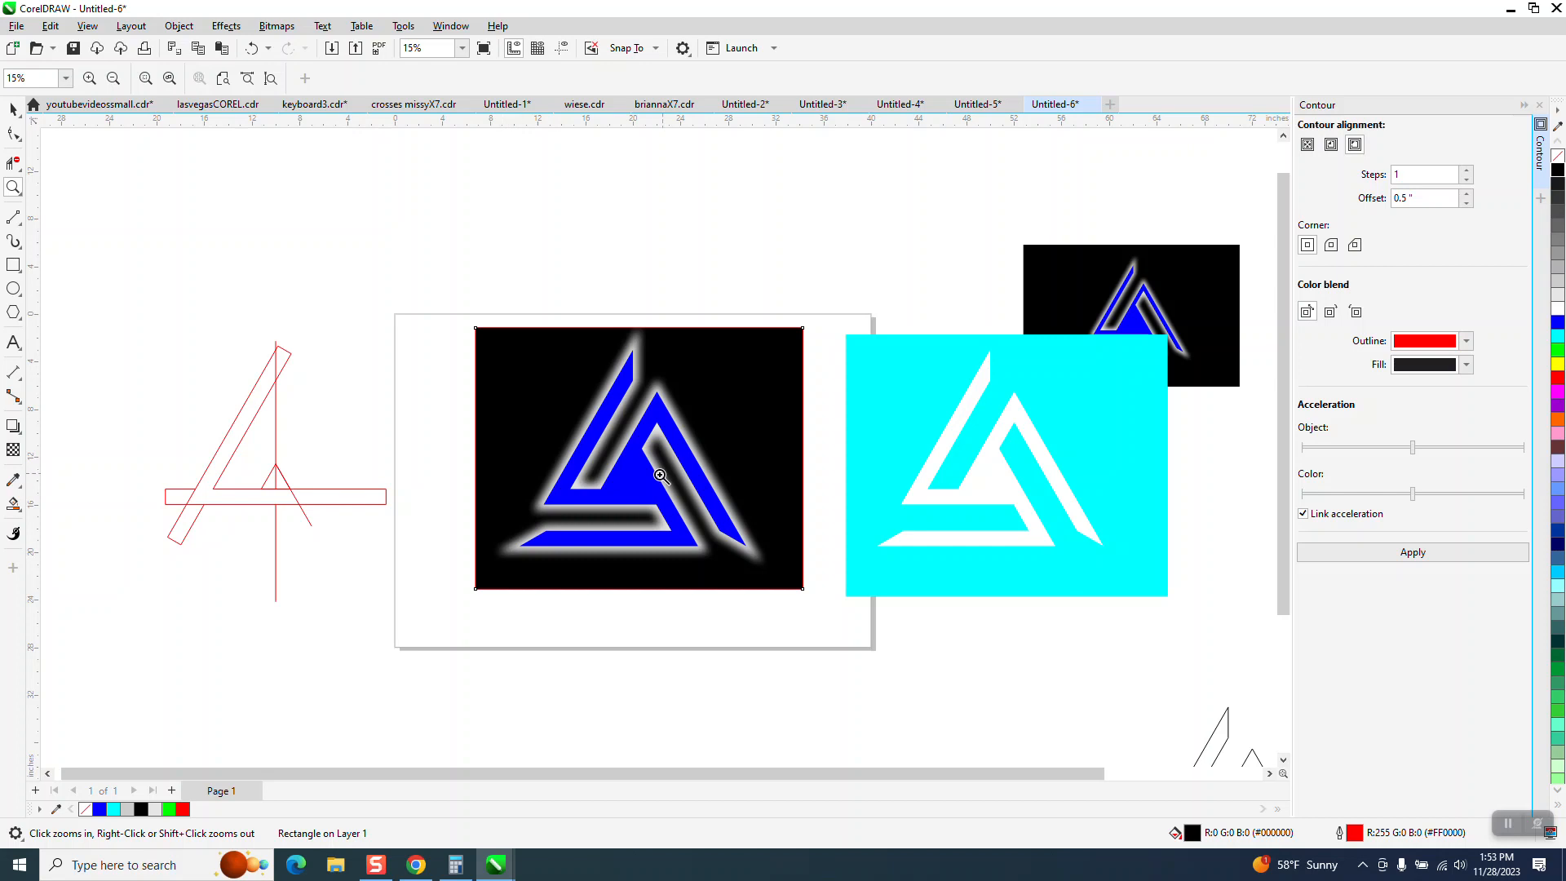
{"action": "left_click_drag", "start_coordinate": [492, 330], "coordinate": [822, 608]}
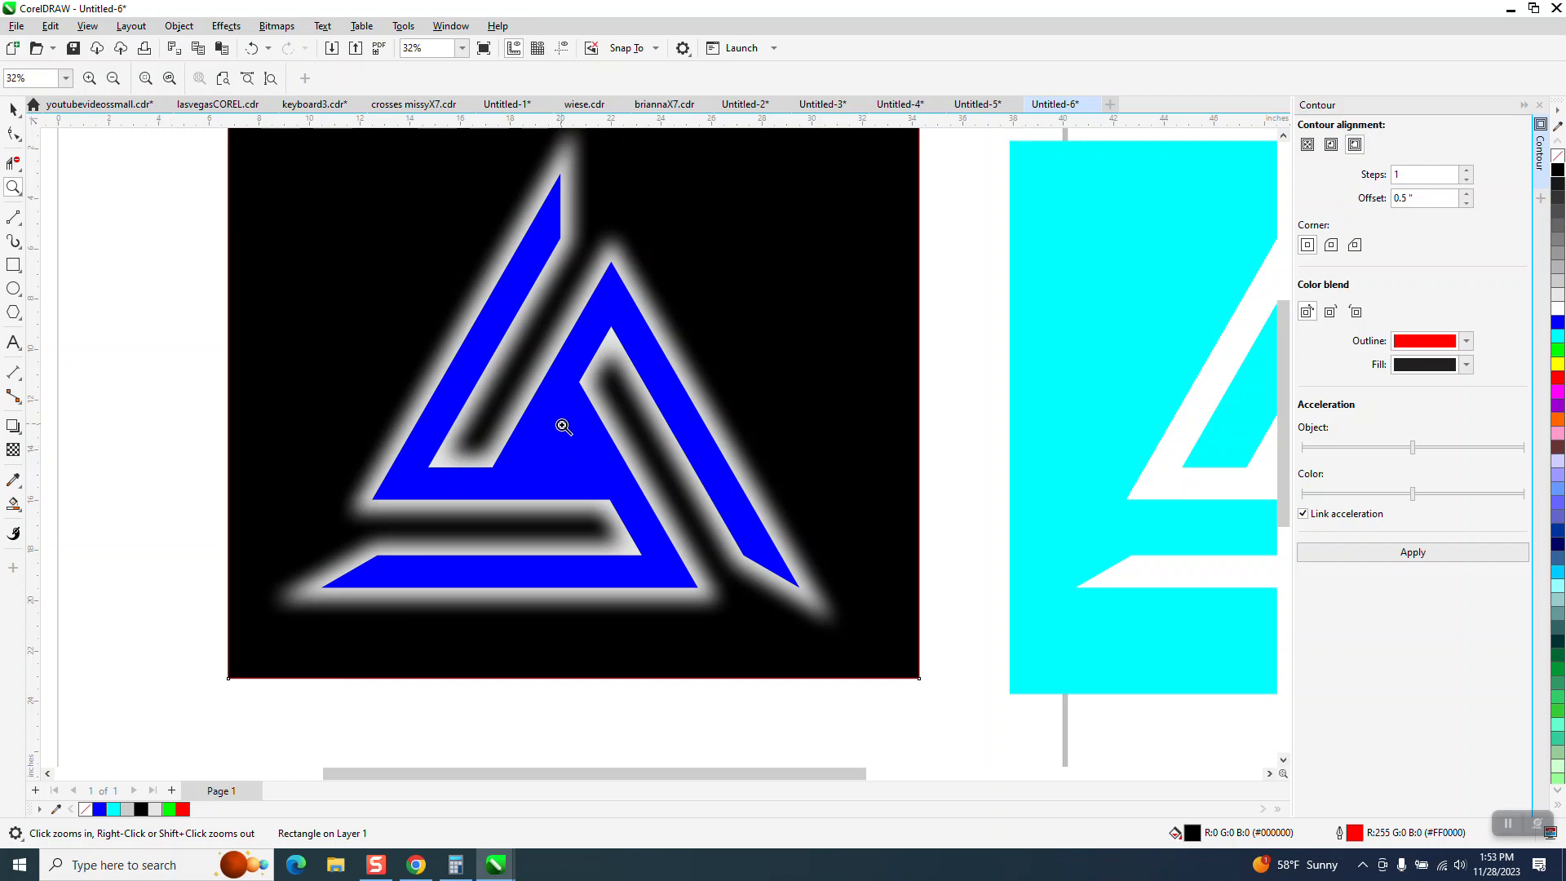
{"action": "scroll", "coordinate": [552, 440], "scroll_direction": "down", "scroll_amount": 1}
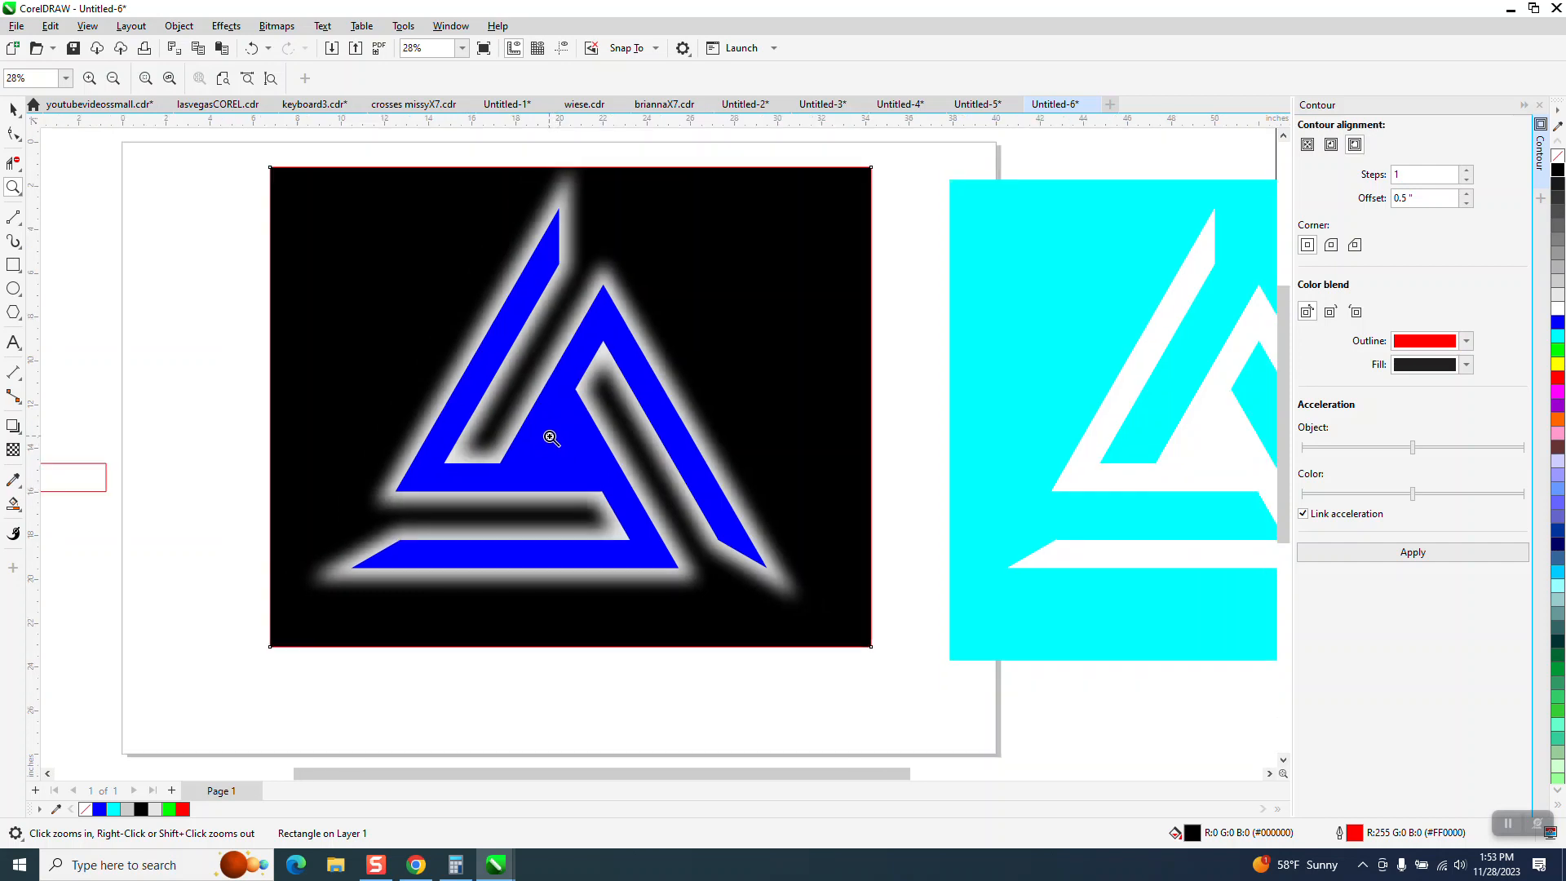
{"action": "scroll", "coordinate": [552, 438], "scroll_direction": "down", "scroll_amount": 1}
{"action": "scroll", "coordinate": [552, 438], "scroll_direction": "down", "scroll_amount": 1}
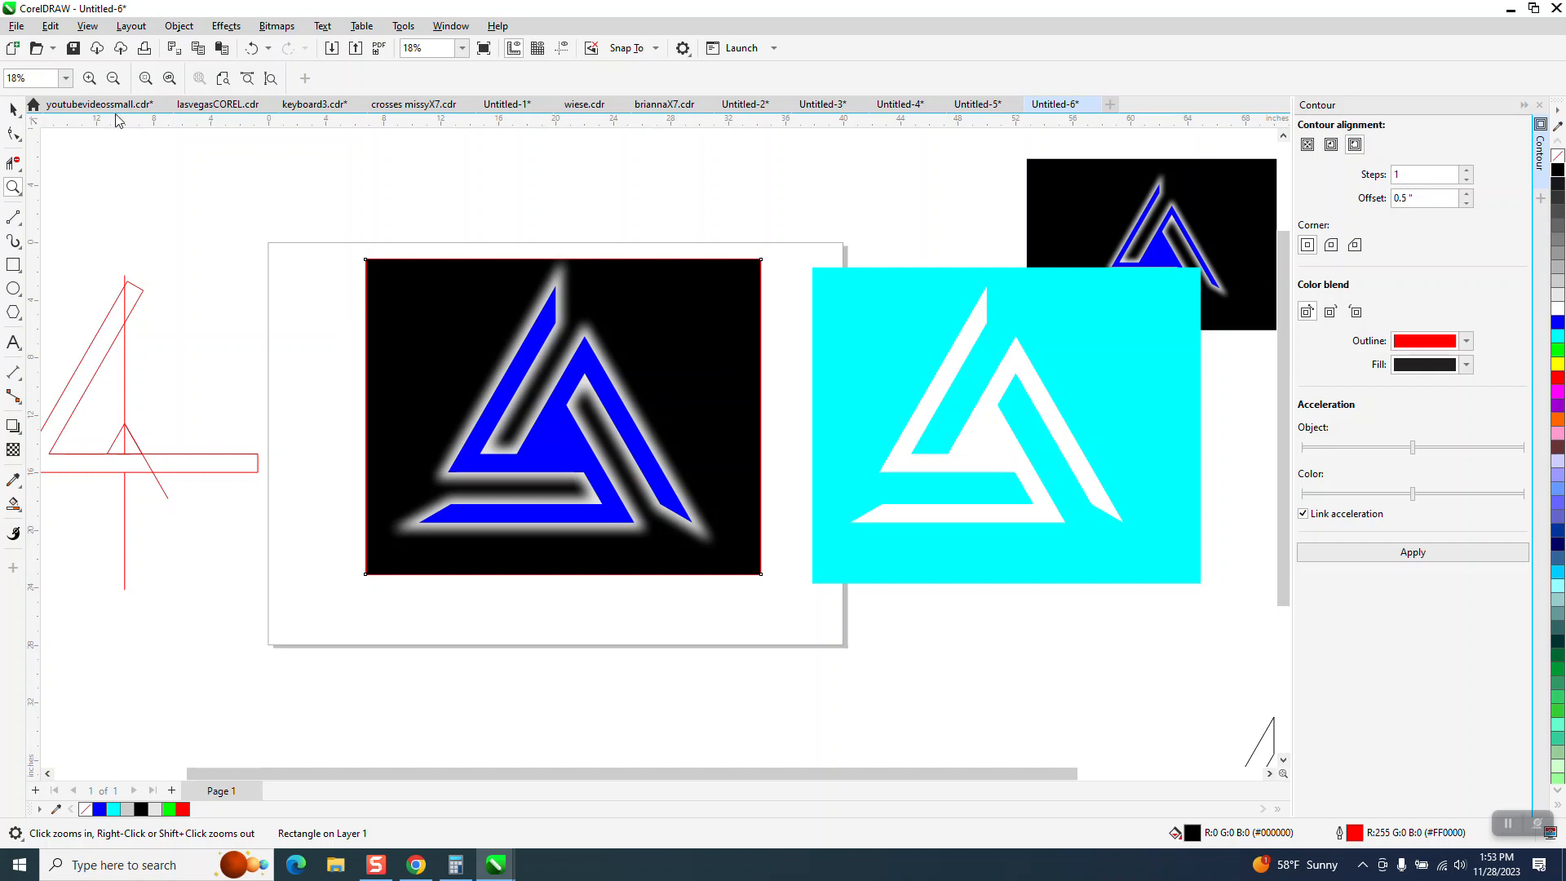
Remove the red outline from the black background rectangle.
{"action": "left_click", "coordinate": [13, 108]}
{"action": "right_click", "coordinate": [1558, 155]}
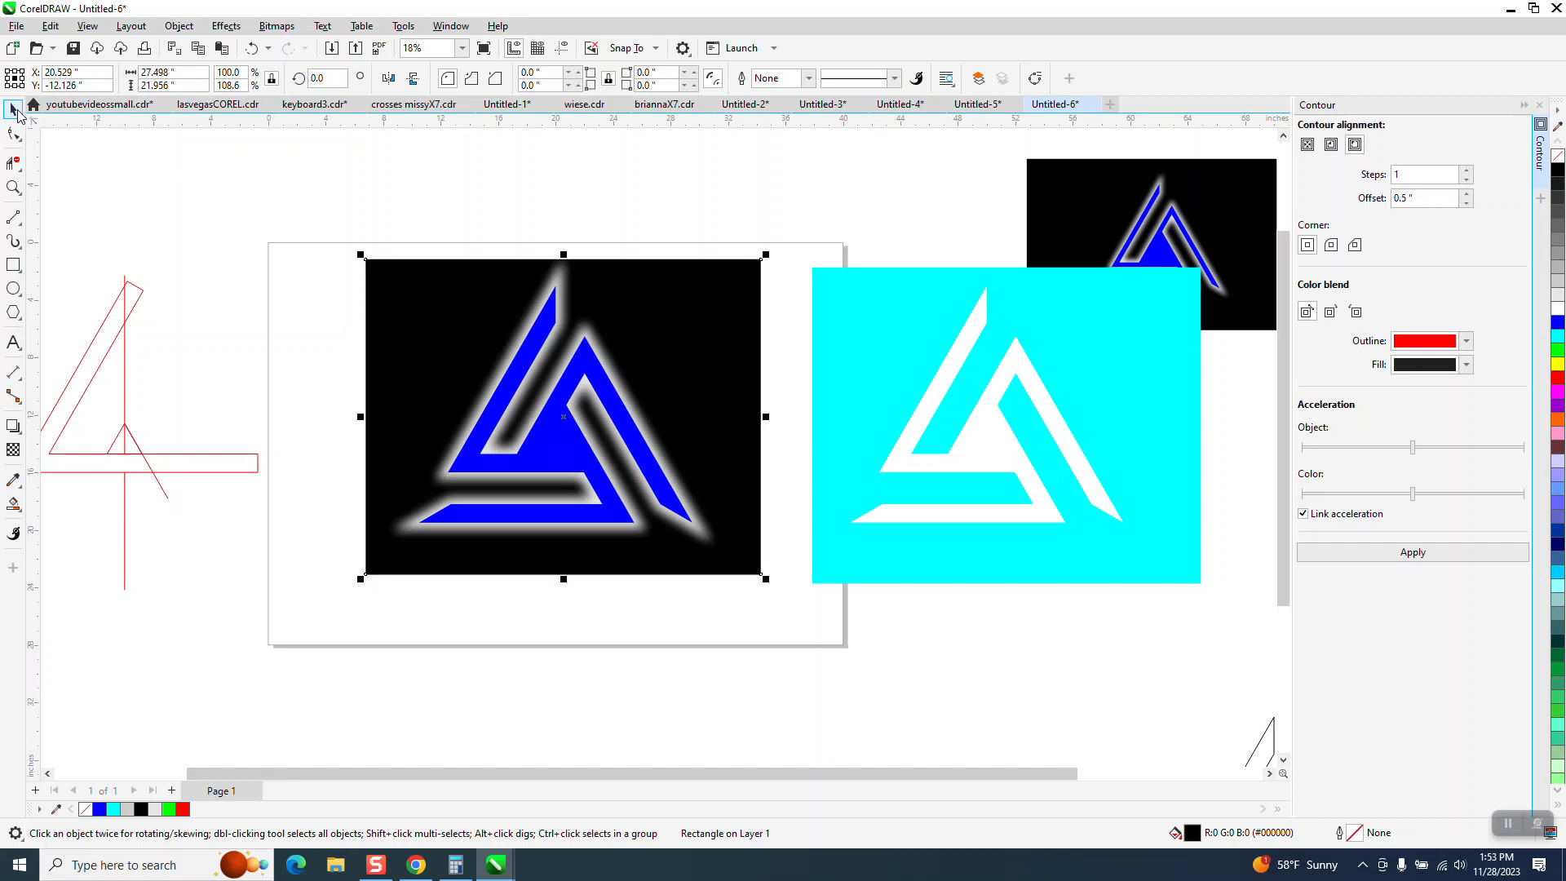
{"action": "left_click", "coordinate": [13, 187]}
{"action": "left_click_drag", "start_coordinate": [391, 263], "coordinate": [773, 559]}
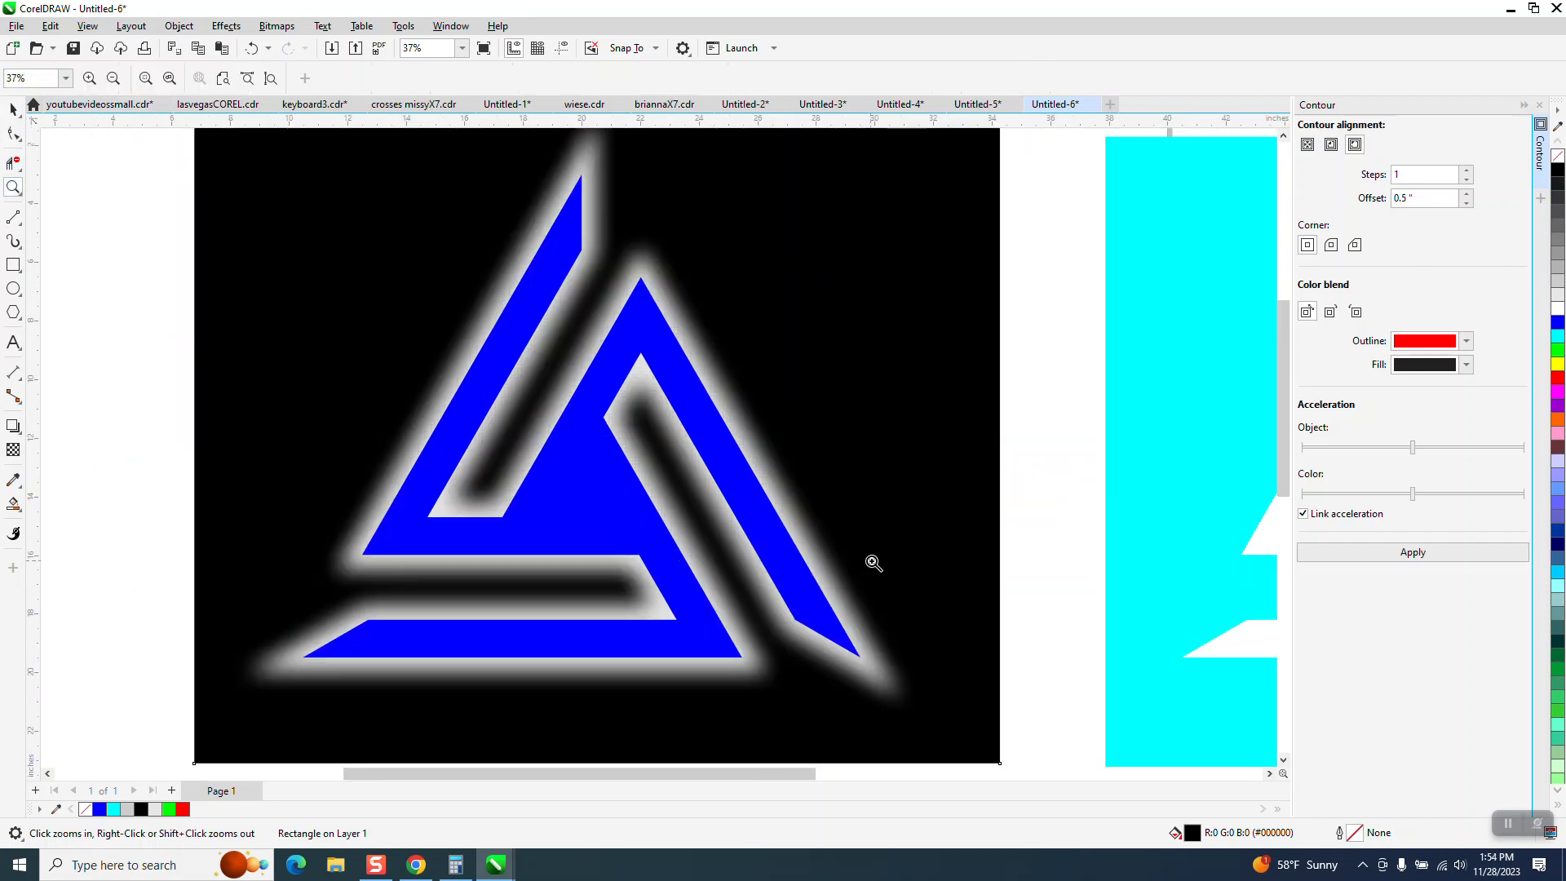